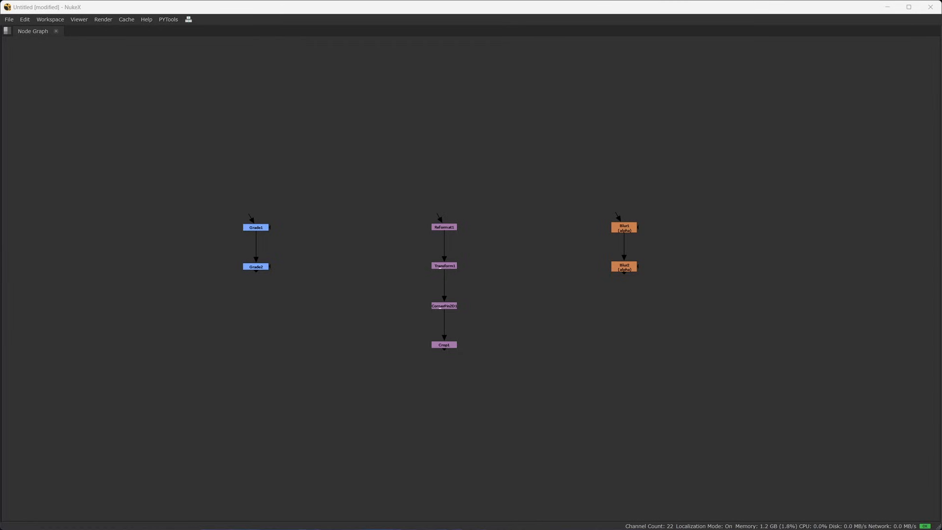
Create a backdrop with the Grade preset around the two Grade nodes using Backdrop Shaper.
{"action": "left_click_drag", "start_coordinate": [308, 199], "coordinate": [111, 358]}
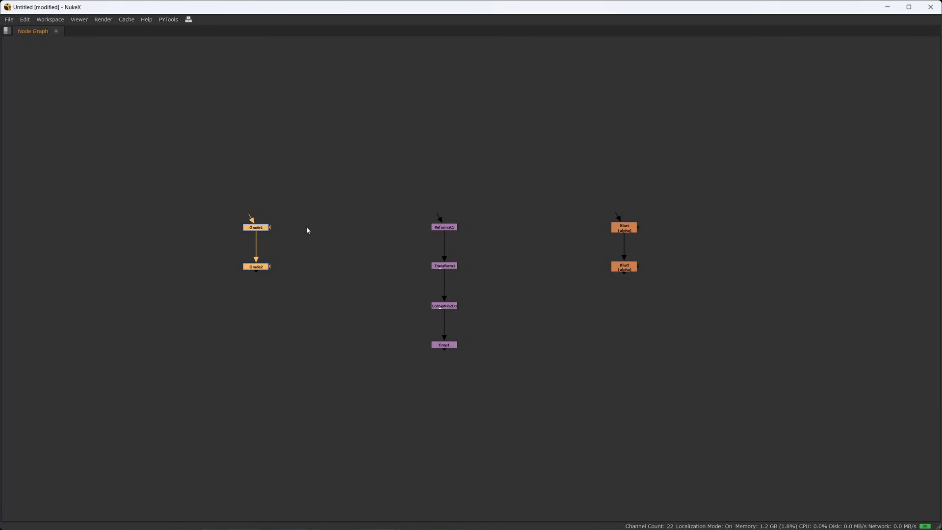
{"action": "key", "text": "ctrl+shift+a"}
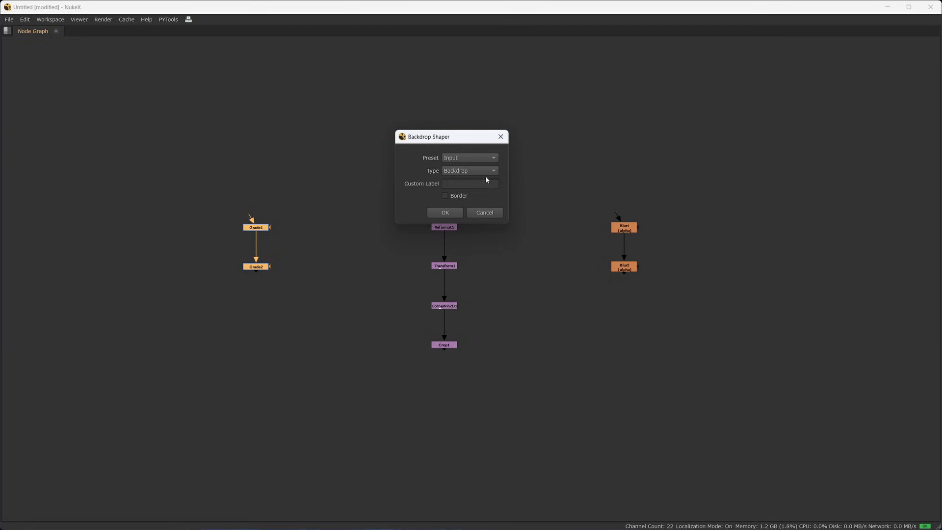
{"action": "left_click", "coordinate": [457, 158]}
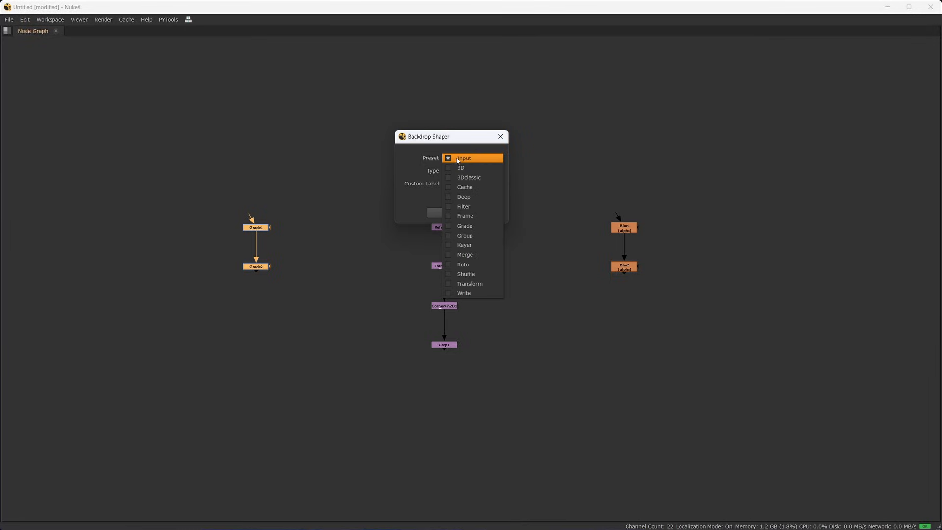
{"action": "left_click", "coordinate": [473, 226]}
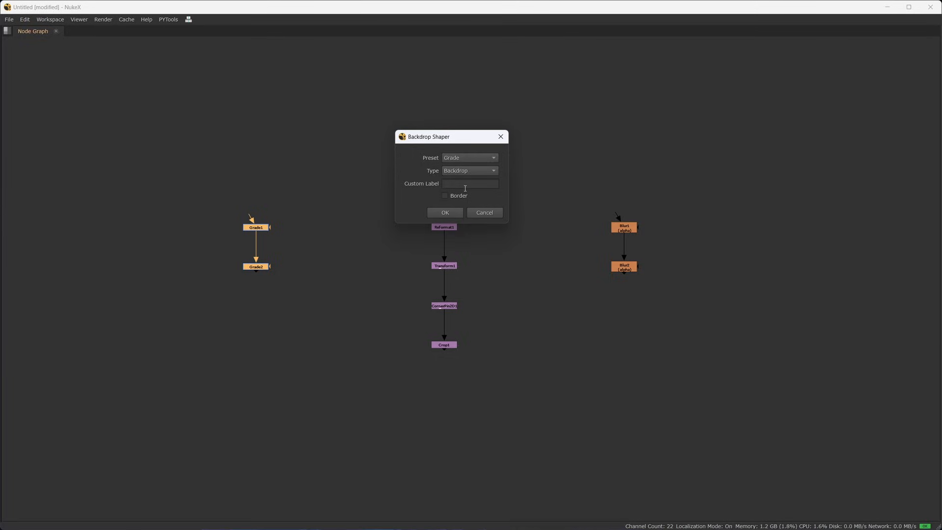
{"action": "left_click", "coordinate": [446, 212]}
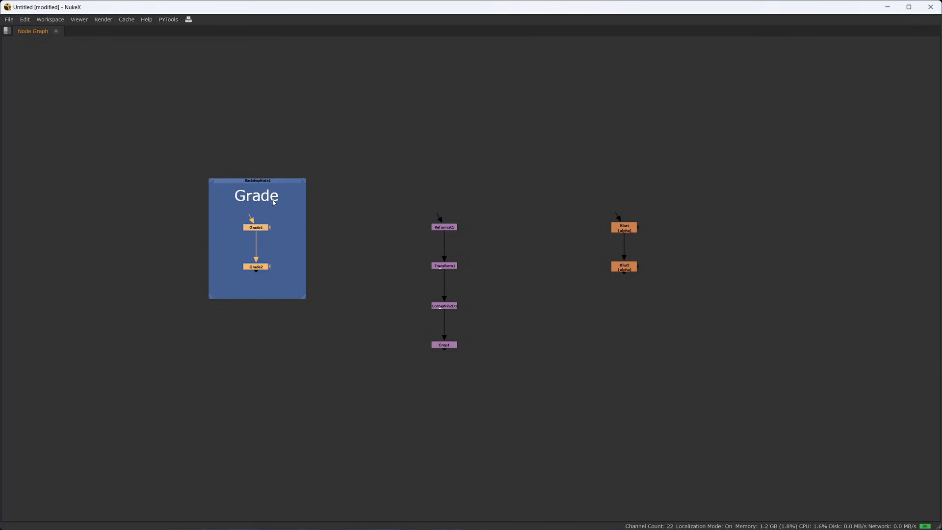
{"action": "left_click", "coordinate": [312, 233]}
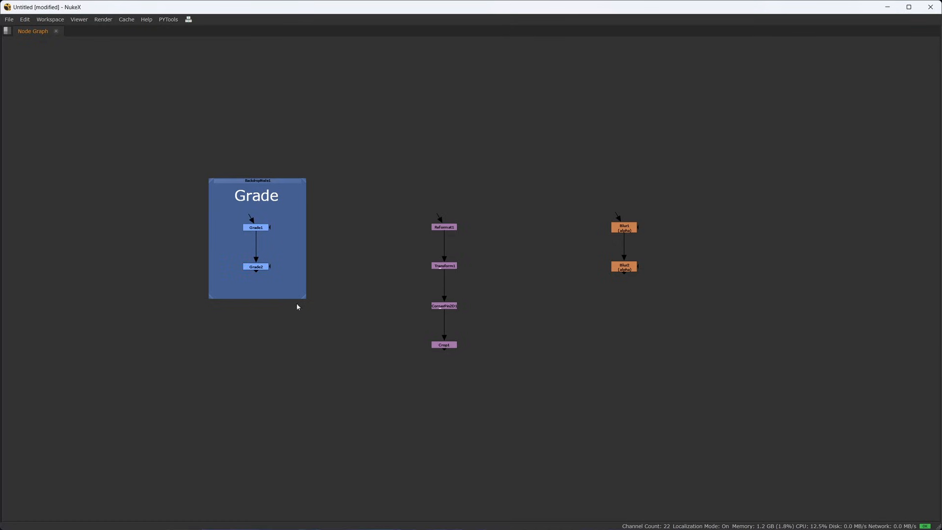
Create a backdrop with the Transform preset around the Reformat, Transform, CornerPin and Crop nodes.
{"action": "left_click_drag", "start_coordinate": [378, 181], "coordinate": [531, 416]}
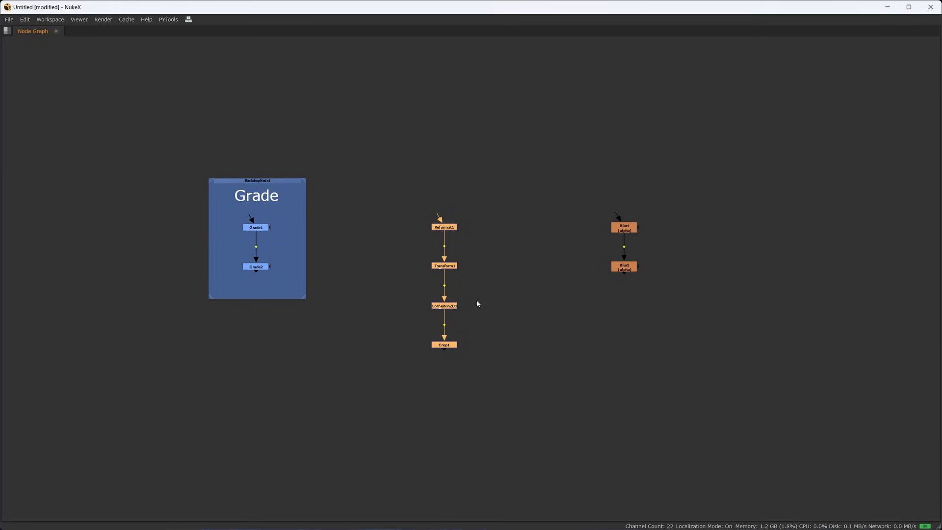
{"action": "key", "text": "ctrl+b"}
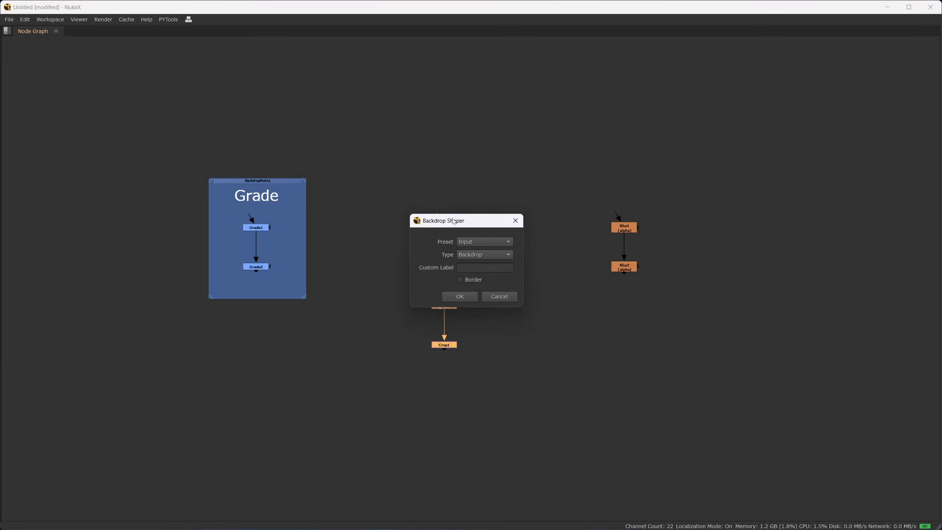
{"action": "left_click_drag", "start_coordinate": [454, 219], "coordinate": [592, 146]}
{"action": "left_click", "coordinate": [612, 169]}
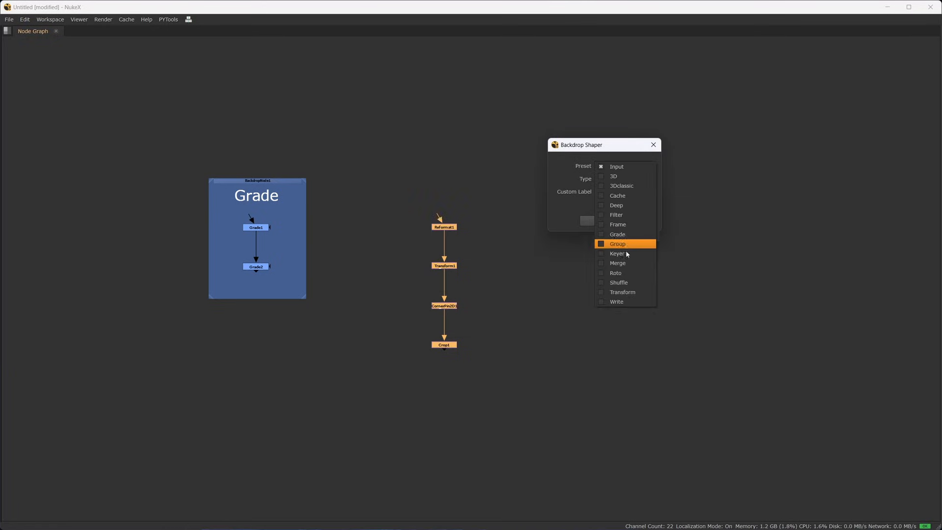
{"action": "left_click", "coordinate": [623, 293]}
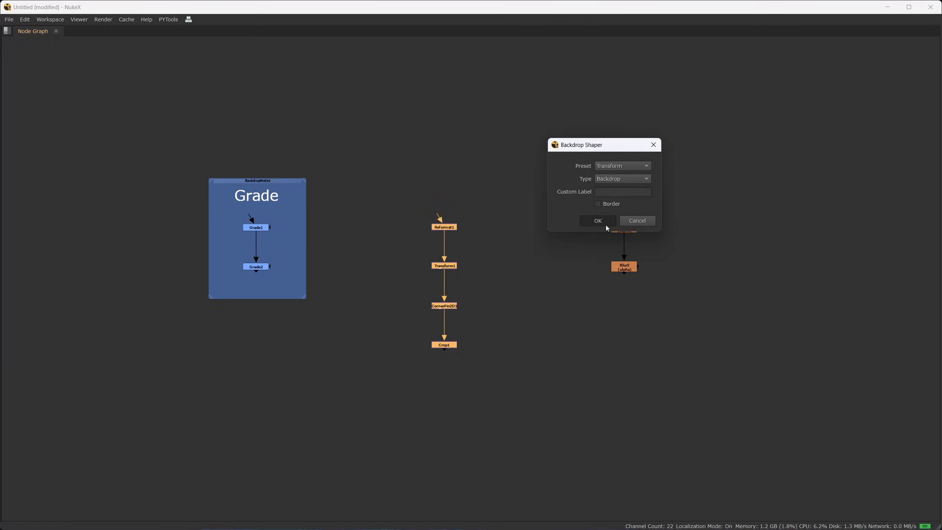
{"action": "left_click", "coordinate": [598, 221]}
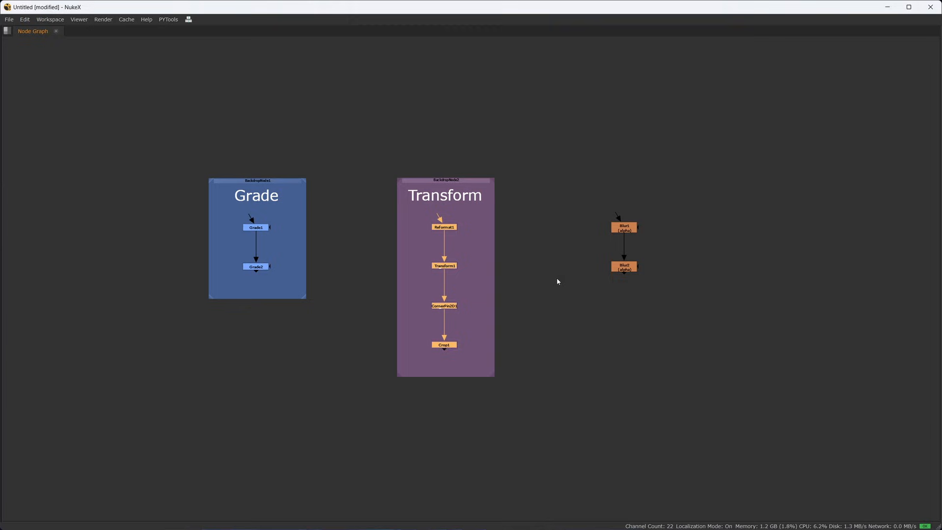
{"action": "left_click", "coordinate": [508, 231]}
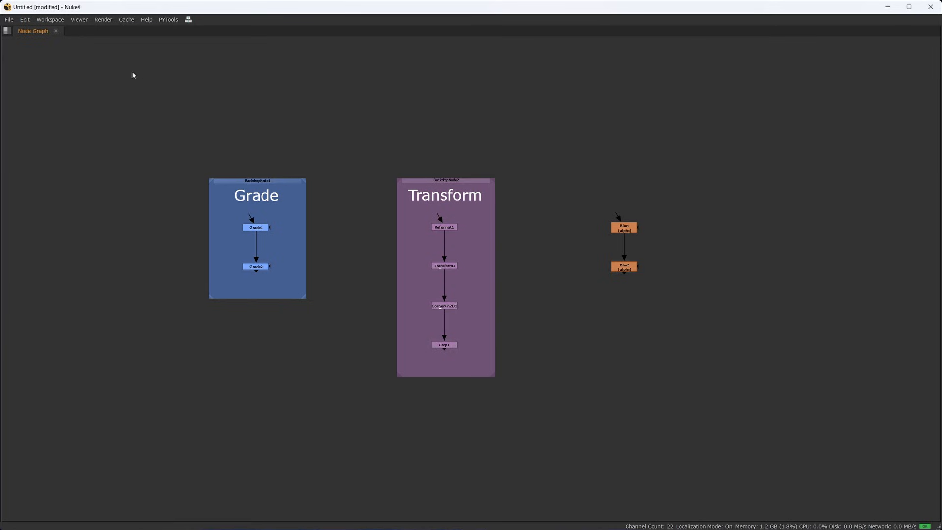
Look through the preferences to examine which colors are assigned to each node class under Node Colors.
{"action": "left_click", "coordinate": [10, 20]}
{"action": "mouse_move", "coordinate": [25, 19]}
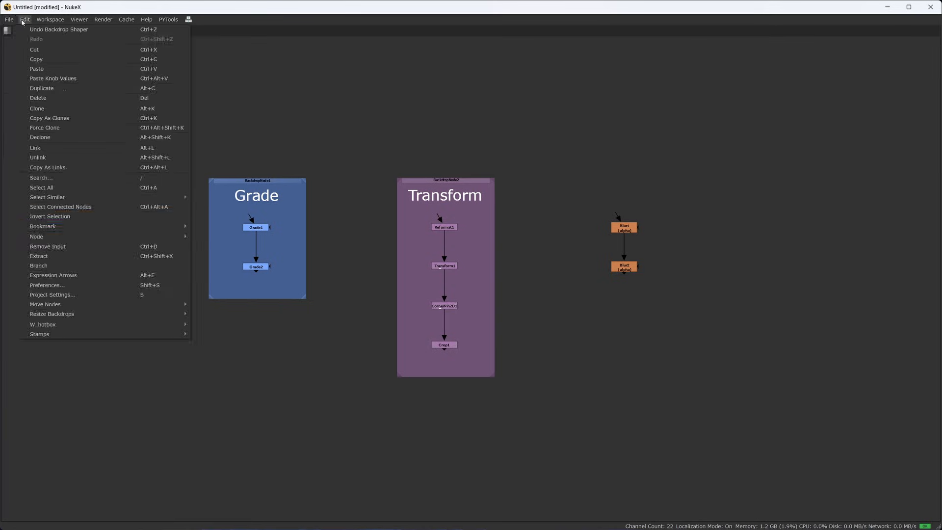
{"action": "left_click", "coordinate": [51, 286]}
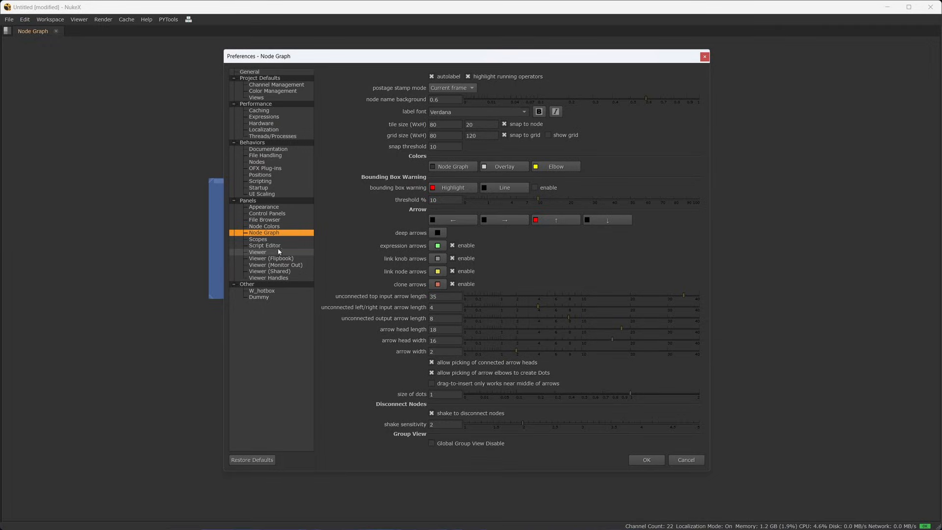
{"action": "left_click", "coordinate": [265, 162]}
{"action": "left_click", "coordinate": [268, 168]}
{"action": "left_click", "coordinate": [269, 175]}
{"action": "left_click", "coordinate": [269, 181]}
{"action": "left_click", "coordinate": [269, 187]}
{"action": "left_click", "coordinate": [270, 194]}
{"action": "left_click", "coordinate": [277, 214]}
{"action": "left_click", "coordinate": [278, 220]}
{"action": "left_click", "coordinate": [278, 233]}
{"action": "left_click", "coordinate": [275, 226]}
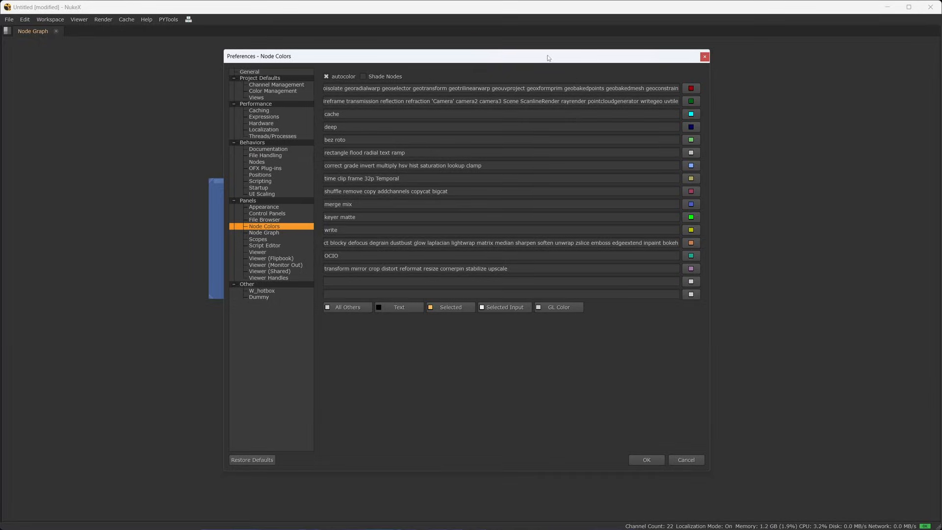
{"action": "left_click", "coordinate": [638, 460]}
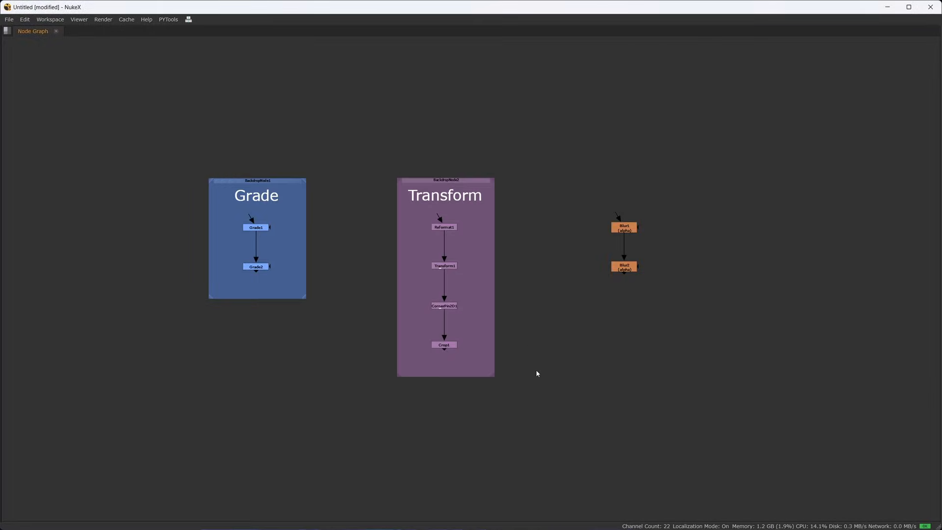
{"action": "left_click", "coordinate": [475, 182]}
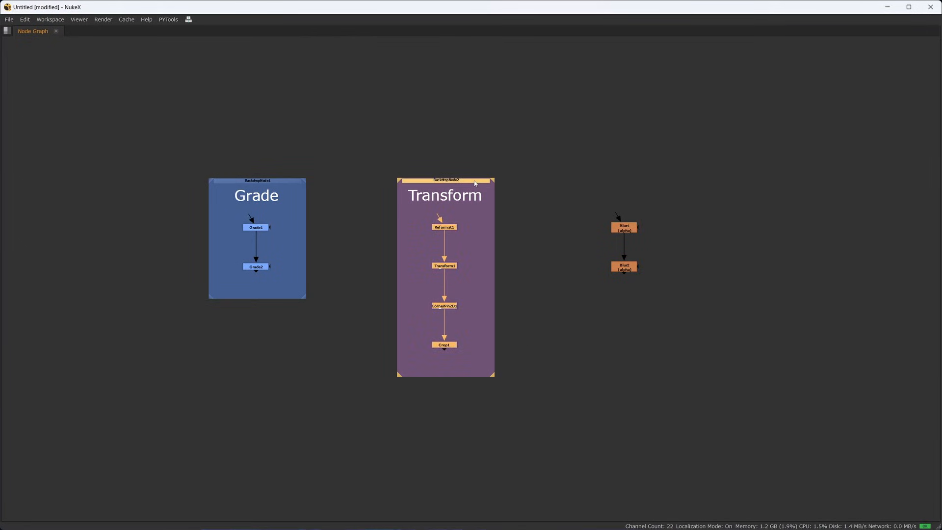
{"action": "left_click", "coordinate": [491, 220]}
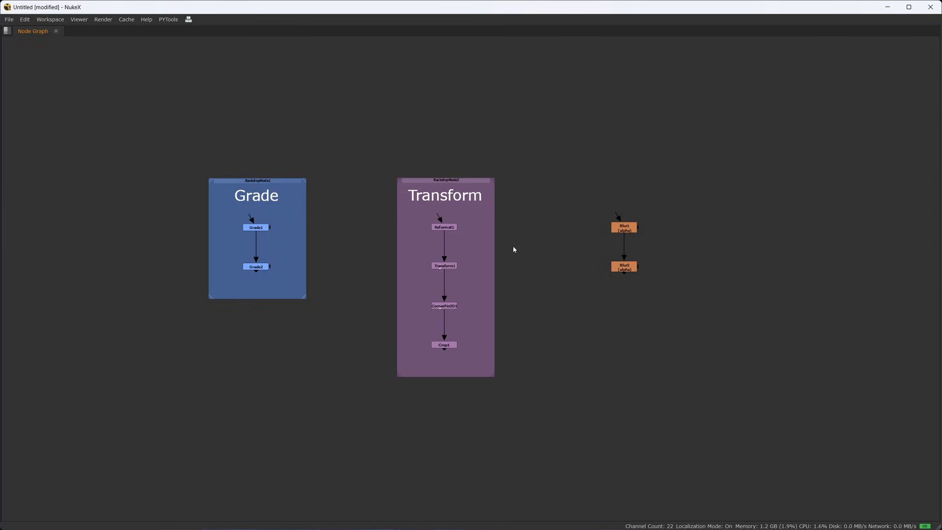
Create a backdrop around the two Blur nodes with the Filter preset and the custom label "Blur".
{"action": "middle_click_drag", "start_coordinate": [513, 246], "coordinate": [437, 228]}
{"action": "left_click_drag", "start_coordinate": [465, 167], "coordinate": [633, 315]}
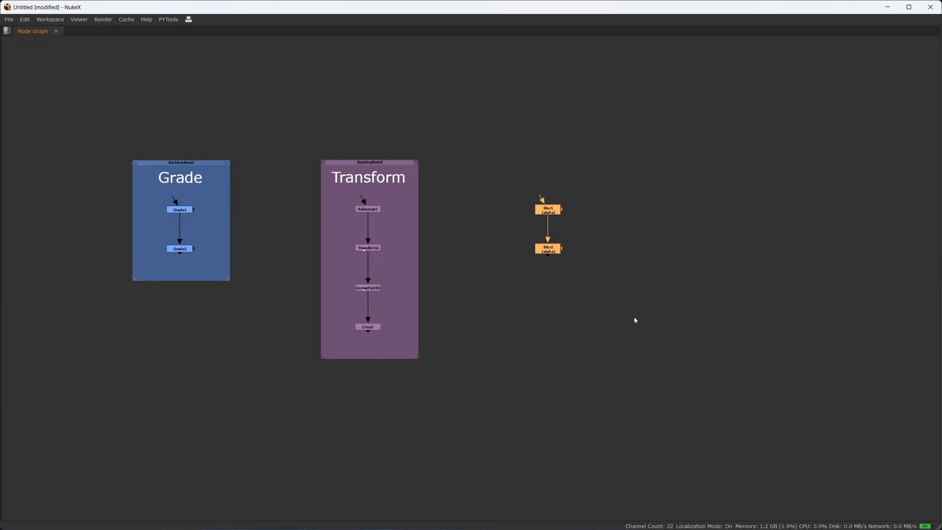
{"action": "key", "text": "alt+b"}
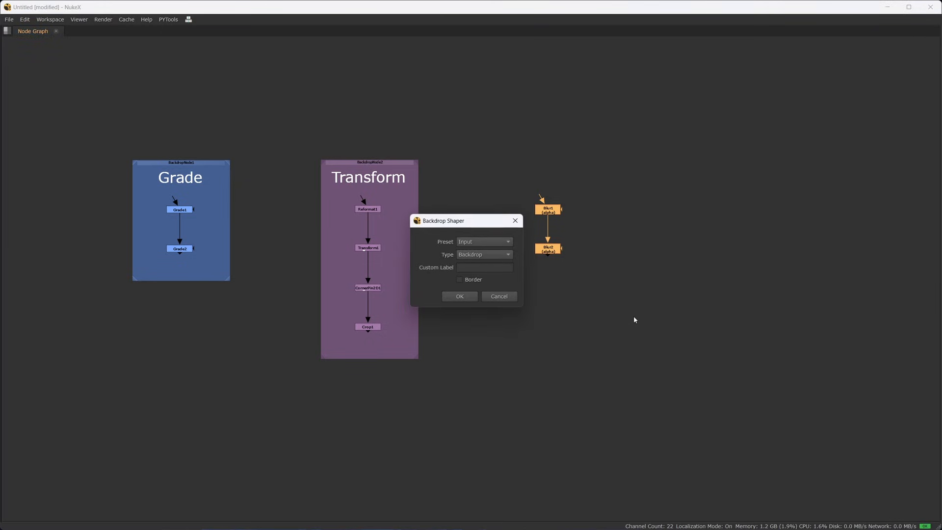
{"action": "left_click_drag", "start_coordinate": [479, 219], "coordinate": [752, 114]}
{"action": "left_click", "coordinate": [745, 137]}
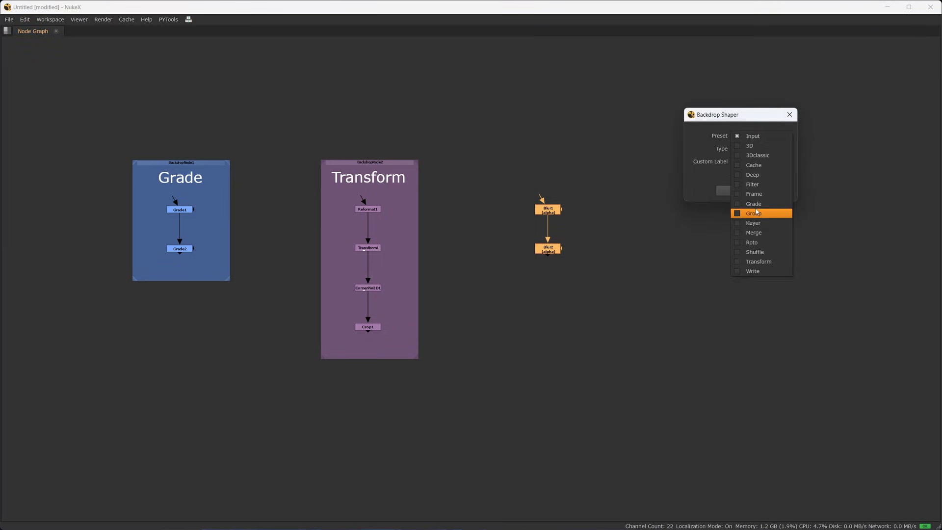
{"action": "left_click", "coordinate": [756, 182]}
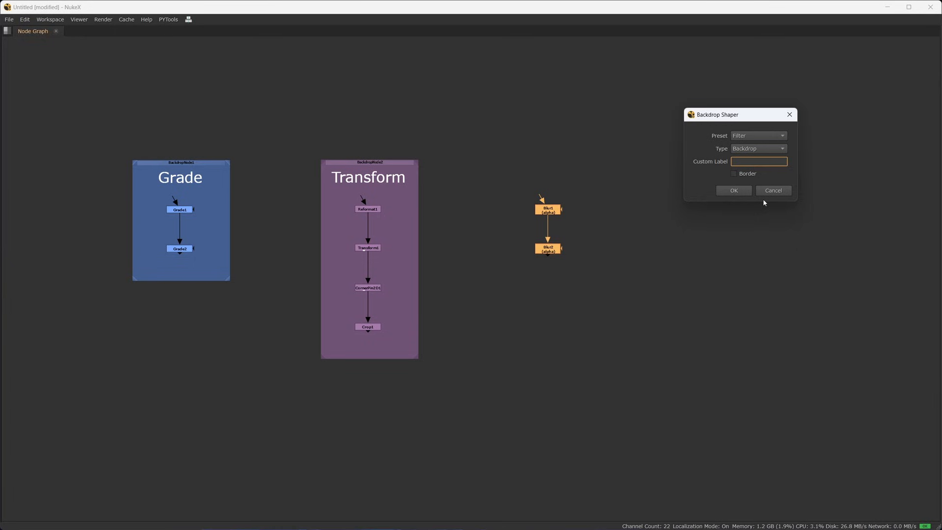
{"action": "type", "text": "Blur"}
{"action": "key", "text": "Return"}
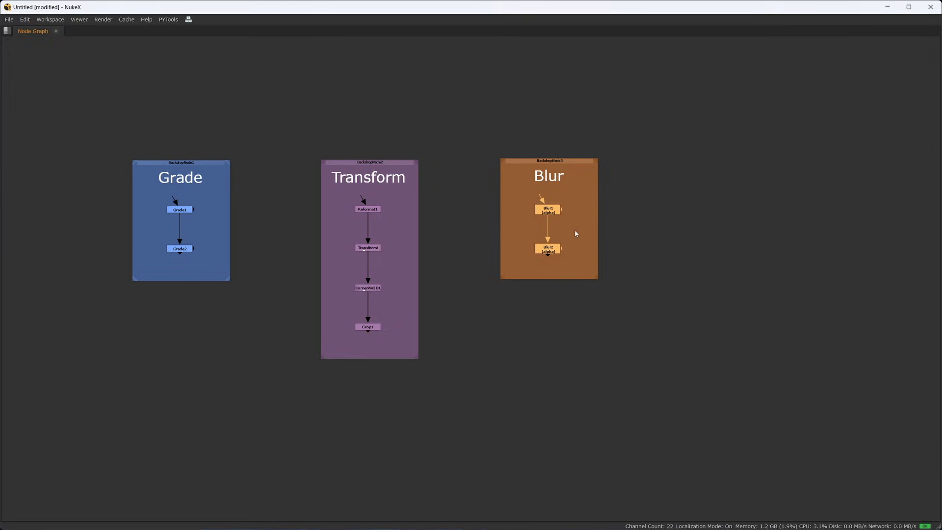
{"action": "left_click", "coordinate": [634, 153]}
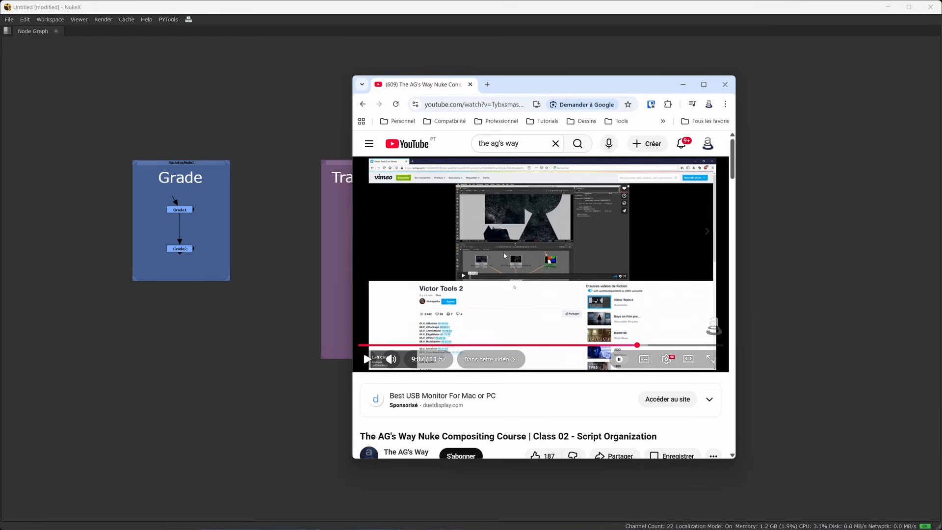
Examine the useful links under the YouTube class on script organization and return to Nuke.
{"action": "scroll", "coordinate": [504, 256], "scroll_direction": "down", "scroll_amount": 5}
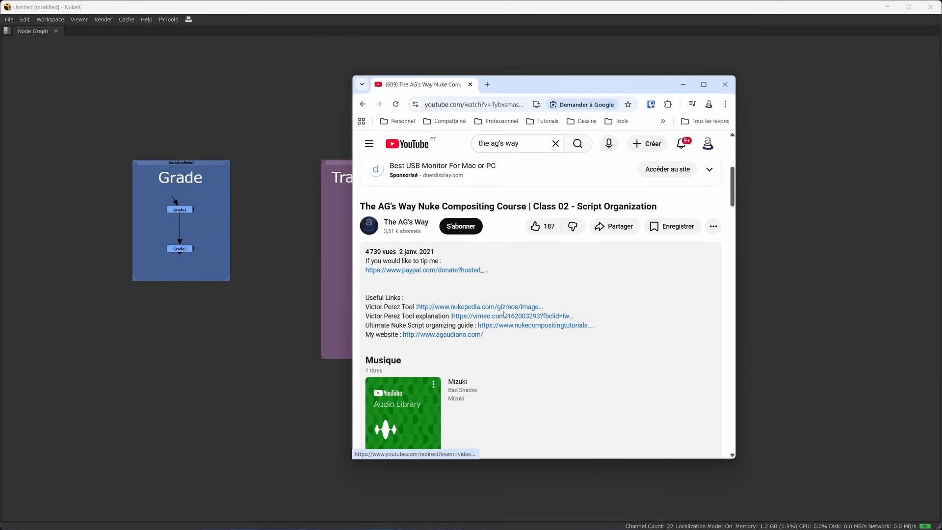
{"action": "scroll", "coordinate": [505, 315], "scroll_direction": "up", "scroll_amount": 5}
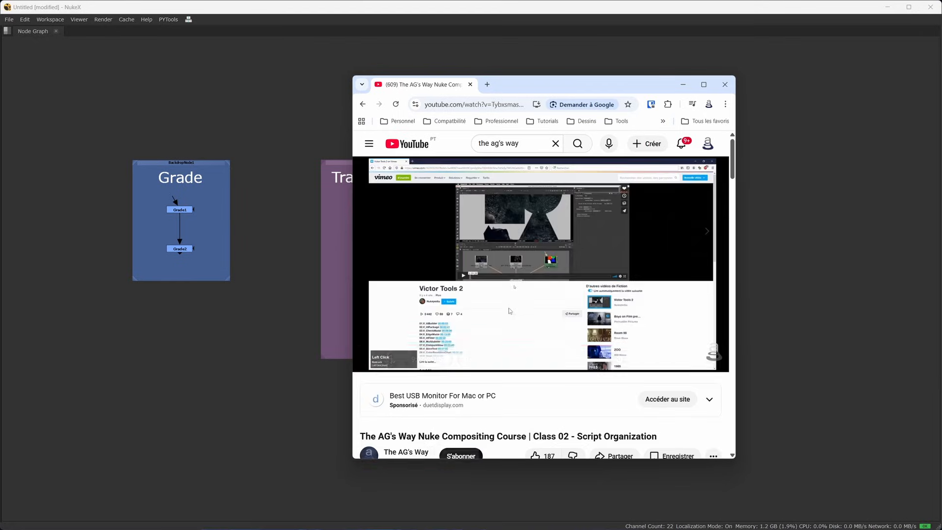
{"action": "left_click", "coordinate": [683, 86]}
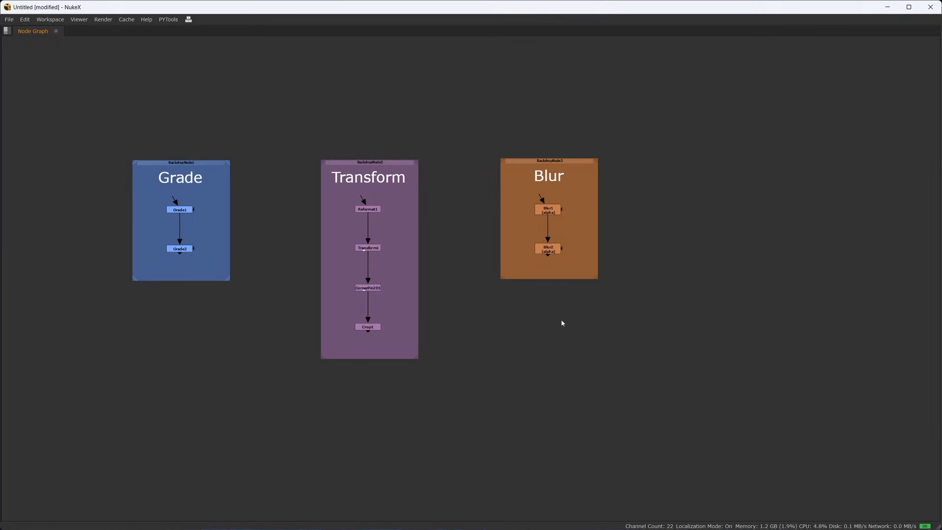
Enclose all three backdrops and their nodes in a bordered backdrop with the Input preset and the custom label "My Setup".
{"action": "left_click_drag", "start_coordinate": [700, 116], "coordinate": [108, 459]}
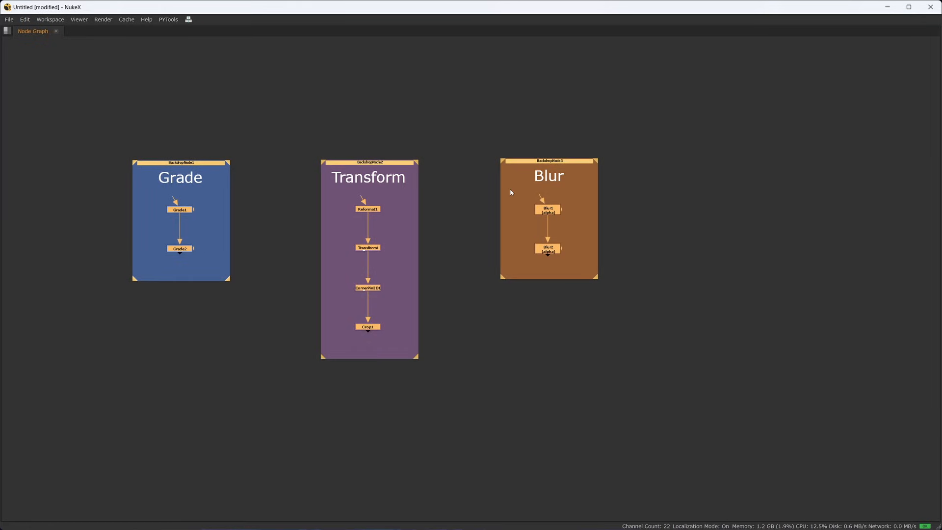
{"action": "key", "text": "alt+b"}
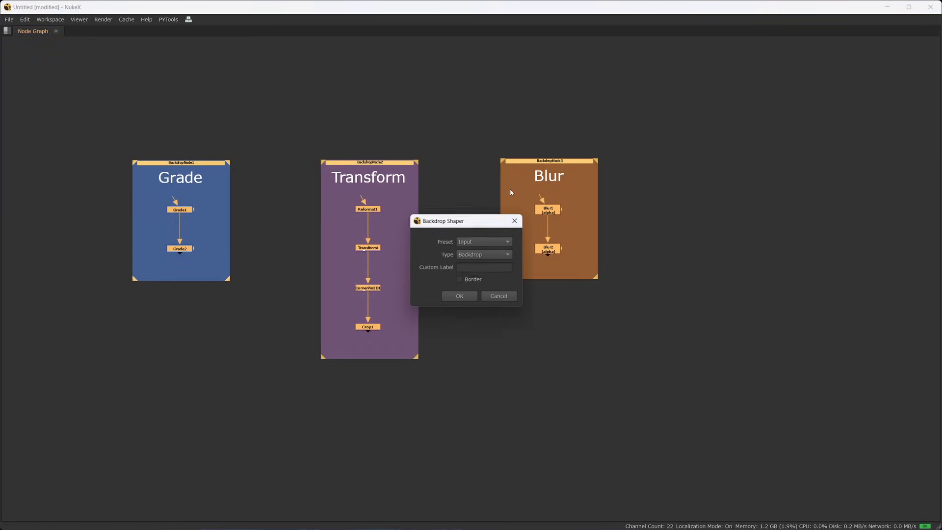
{"action": "left_click_drag", "start_coordinate": [480, 221], "coordinate": [735, 126]}
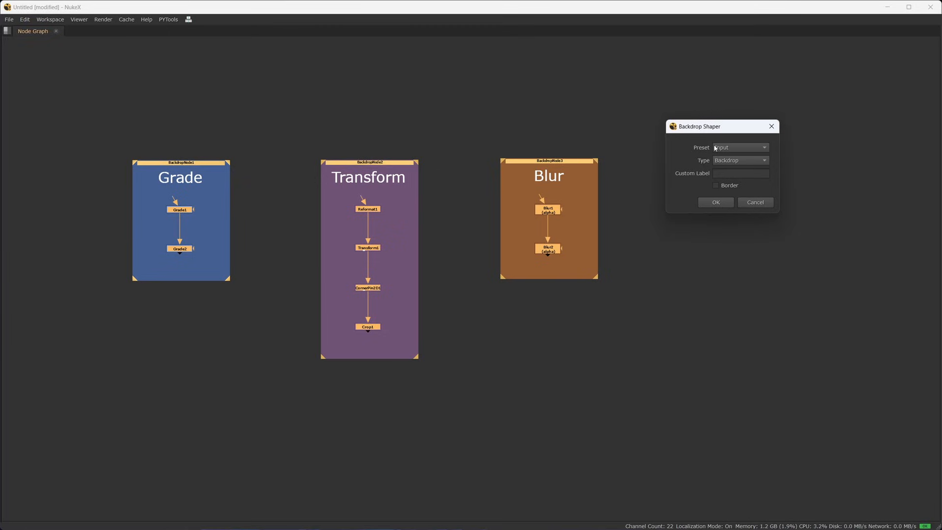
{"action": "left_click", "coordinate": [763, 170]}
{"action": "type", "text": "My Setup"}
{"action": "left_click", "coordinate": [725, 187]}
{"action": "left_click", "coordinate": [721, 203]}
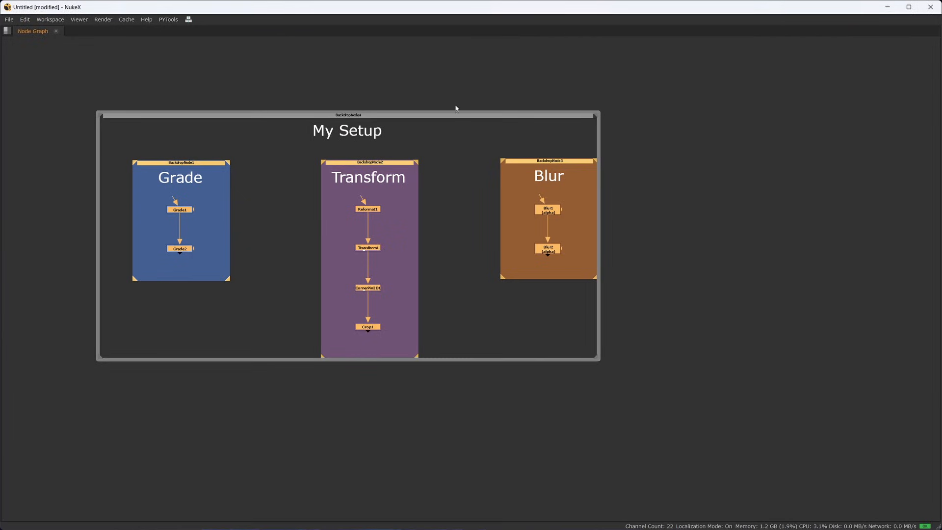
Try the Fill appearance on the My Setup backdrop, restore Border, and close its properties.
{"action": "double_click", "coordinate": [318, 118]}
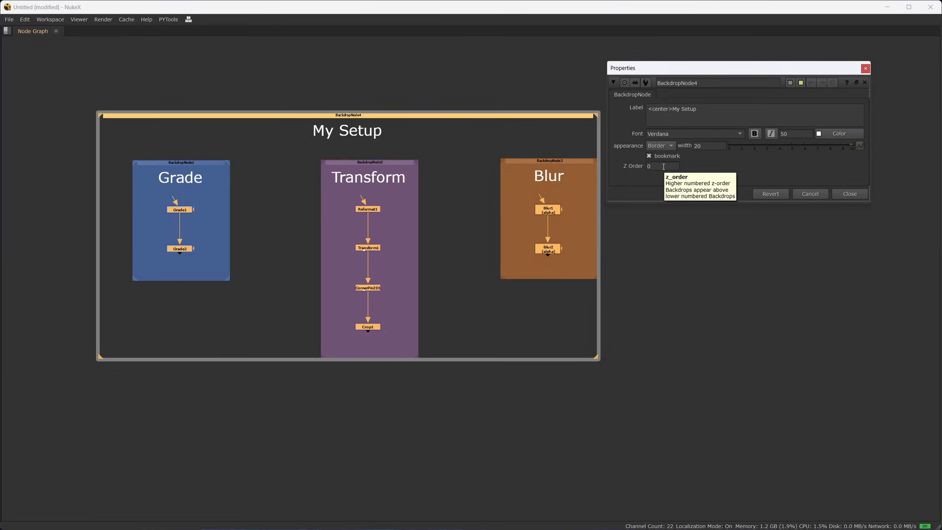
{"action": "left_click", "coordinate": [663, 146]}
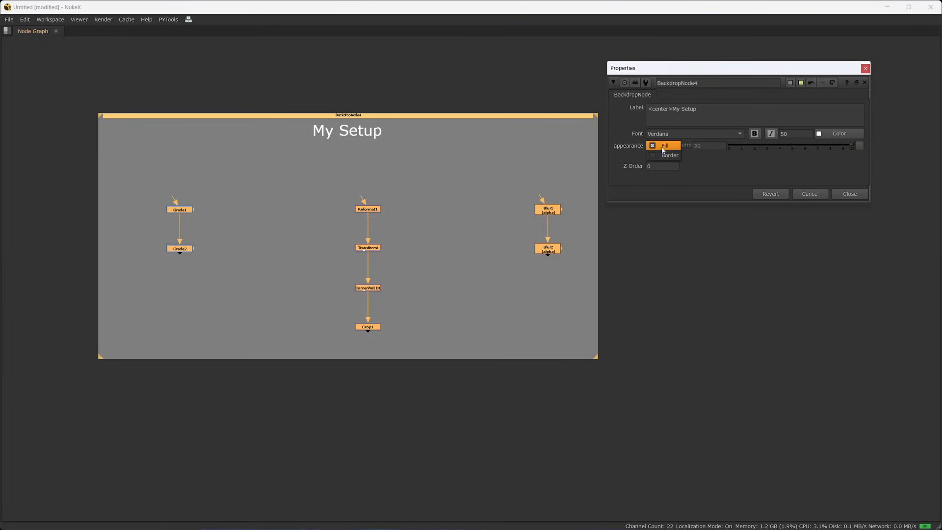
{"action": "left_click", "coordinate": [663, 155]}
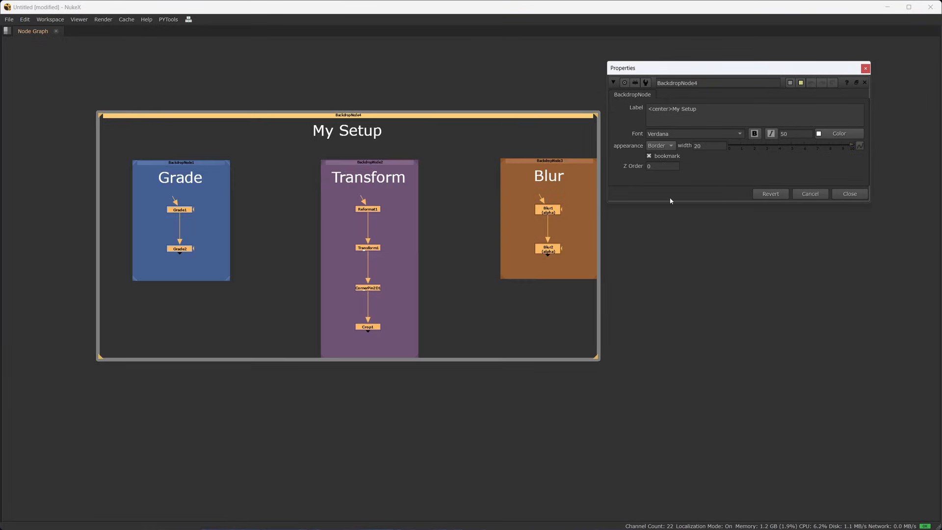
{"action": "left_click", "coordinate": [841, 195]}
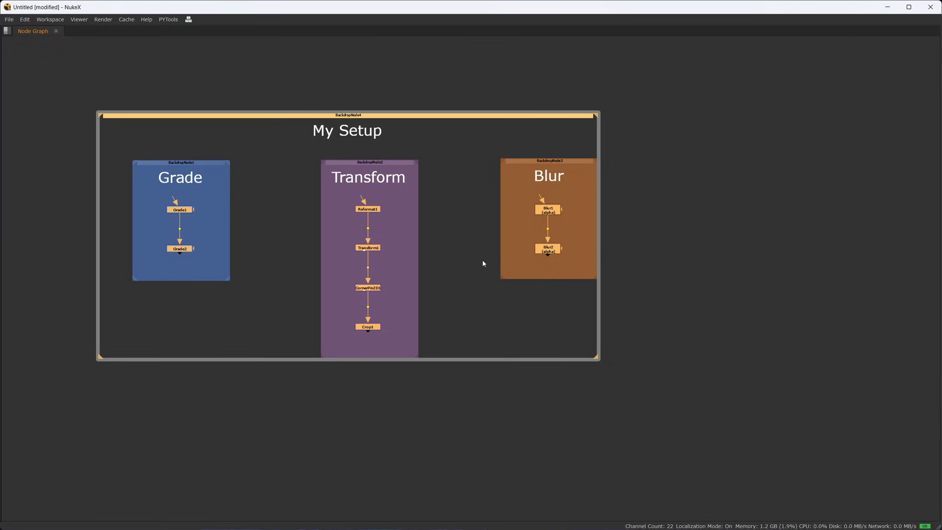
Review the My Setup backdrop's label, font and border properties, then close them.
{"action": "double_click", "coordinate": [474, 121]}
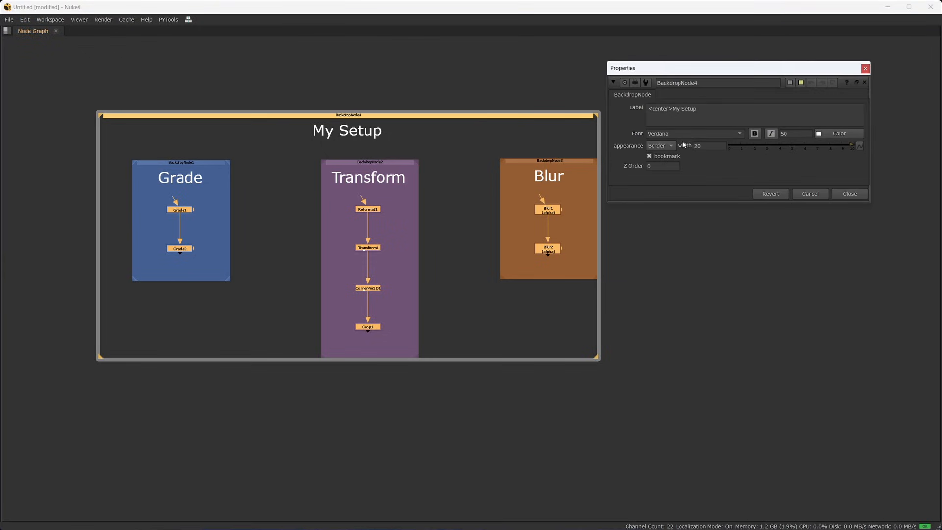
{"action": "left_click", "coordinate": [849, 194]}
{"action": "scroll", "coordinate": [482, 214], "scroll_direction": "down", "scroll_amount": 3}
{"action": "middle_click_drag", "start_coordinate": [481, 214], "coordinate": [448, 279]}
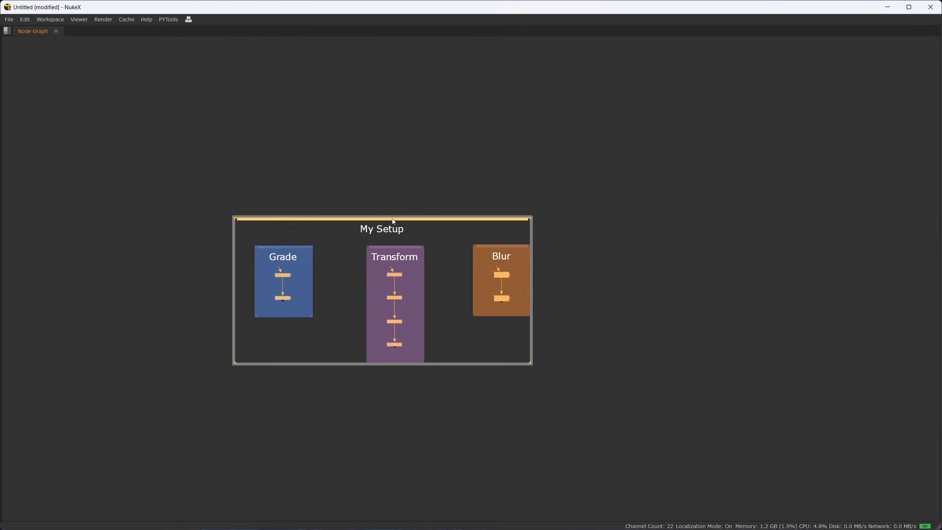
Look over the Backdrop Shaper's Type options, including MainTitle and subTitle, and cancel the dialog.
{"action": "key", "text": "alt+b"}
{"action": "left_click_drag", "start_coordinate": [446, 224], "coordinate": [635, 139]}
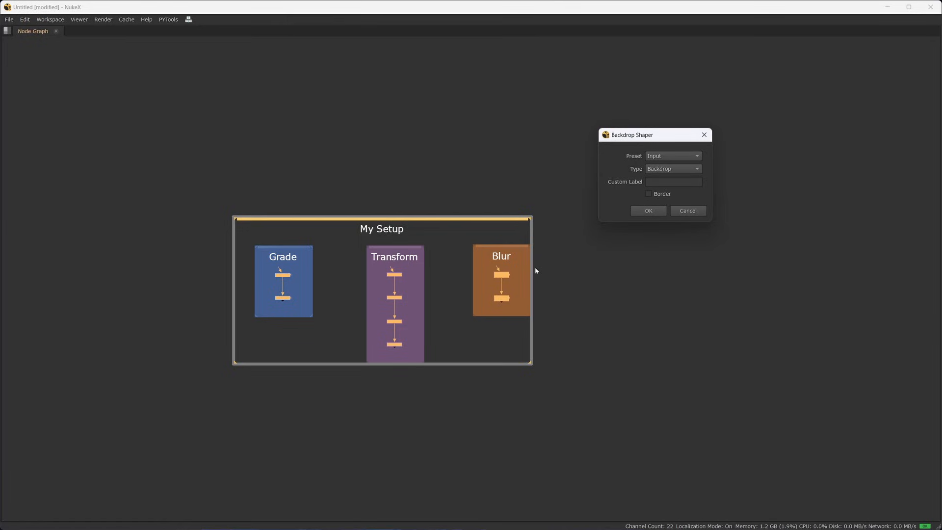
{"action": "left_click", "coordinate": [662, 170]}
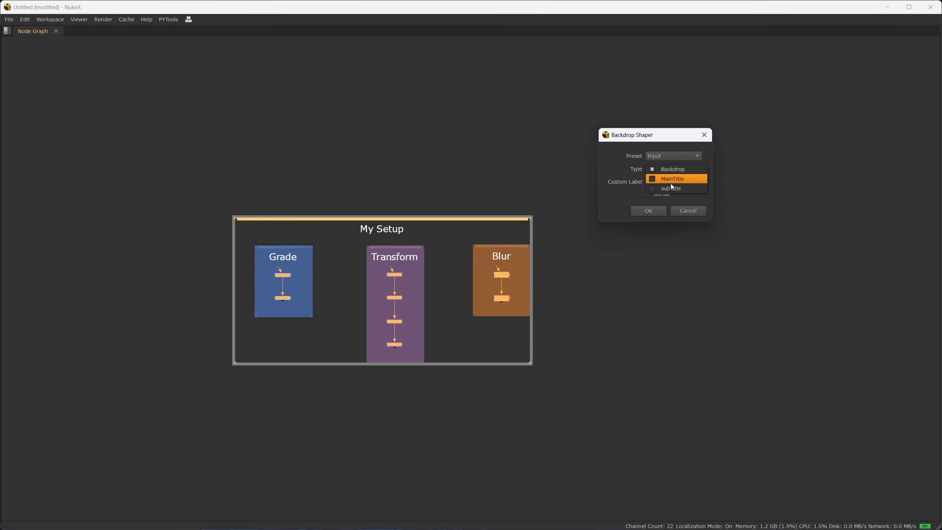
{"action": "left_click", "coordinate": [690, 210]}
{"action": "left_click", "coordinate": [690, 209]}
{"action": "scroll", "coordinate": [555, 265], "scroll_direction": "down", "scroll_amount": 4}
{"action": "middle_click_drag", "start_coordinate": [555, 270], "coordinate": [435, 271]}
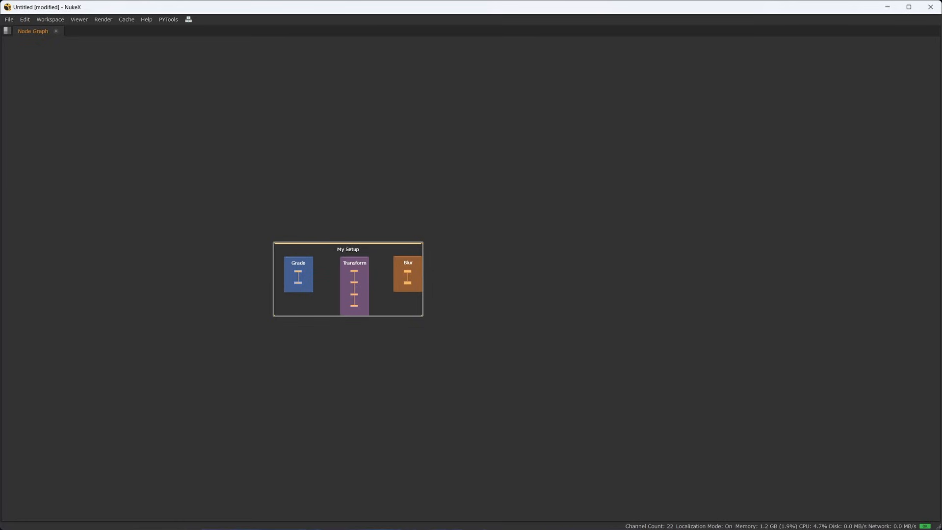
Examine how main titles and subtitles divide the sample comp script into INPUTS, PRE PROCESS, PROCESS, POST PROCESS and BACKGROUND sections.
{"action": "key", "text": "alt+Tab"}
{"action": "left_click_drag", "start_coordinate": [1, 201], "coordinate": [781, 219]}
{"action": "scroll", "coordinate": [605, 235], "scroll_direction": "down", "scroll_amount": 8}
{"action": "middle_click_drag", "start_coordinate": [607, 241], "coordinate": [263, 296]}
{"action": "left_click_drag", "start_coordinate": [287, 210], "coordinate": [504, 241]}
{"action": "left_click", "coordinate": [386, 138]}
{"action": "scroll", "coordinate": [386, 138], "scroll_direction": "down", "scroll_amount": 3}
{"action": "middle_click_drag", "start_coordinate": [385, 137], "coordinate": [238, 176]}
{"action": "left_click_drag", "start_coordinate": [177, 116], "coordinate": [559, 148]}
{"action": "left_click_drag", "start_coordinate": [157, 189], "coordinate": [555, 207]}
{"action": "left_click_drag", "start_coordinate": [165, 298], "coordinate": [549, 313]}
{"action": "left_click_drag", "start_coordinate": [315, 327], "coordinate": [522, 333]}
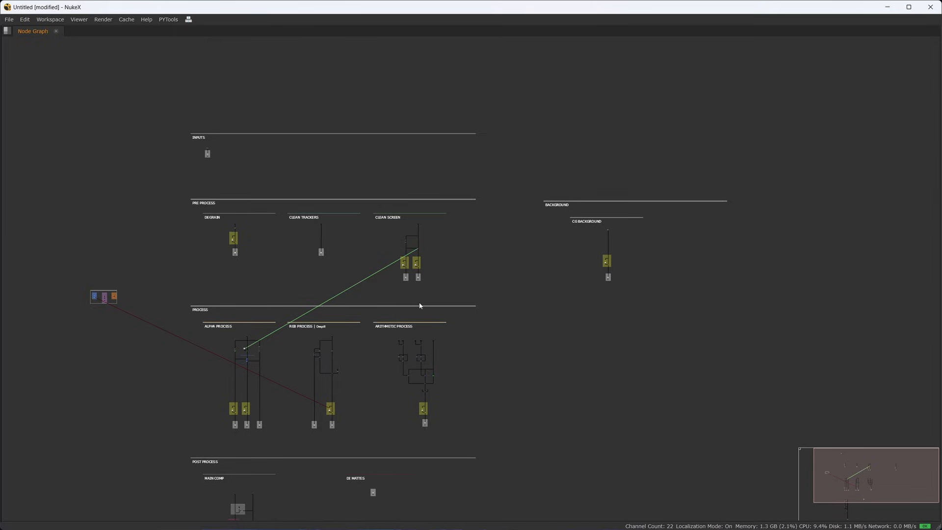
{"action": "scroll", "coordinate": [367, 298], "scroll_direction": "down", "scroll_amount": 3}
{"action": "middle_click_drag", "start_coordinate": [386, 302], "coordinate": [478, 265]}
{"action": "scroll", "coordinate": [440, 246], "scroll_direction": "up", "scroll_amount": 4}
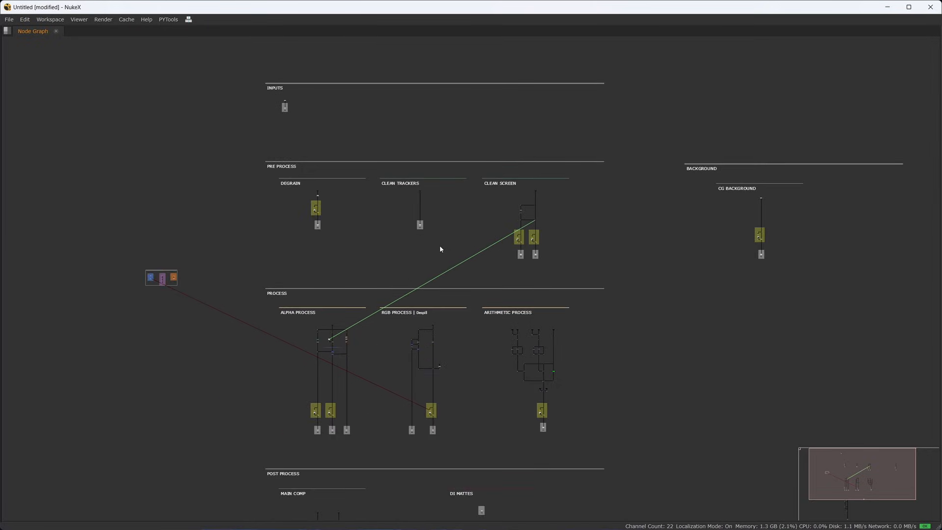
{"action": "scroll", "coordinate": [440, 246], "scroll_direction": "down", "scroll_amount": 3}
{"action": "middle_click_drag", "start_coordinate": [442, 236], "coordinate": [446, 178]}
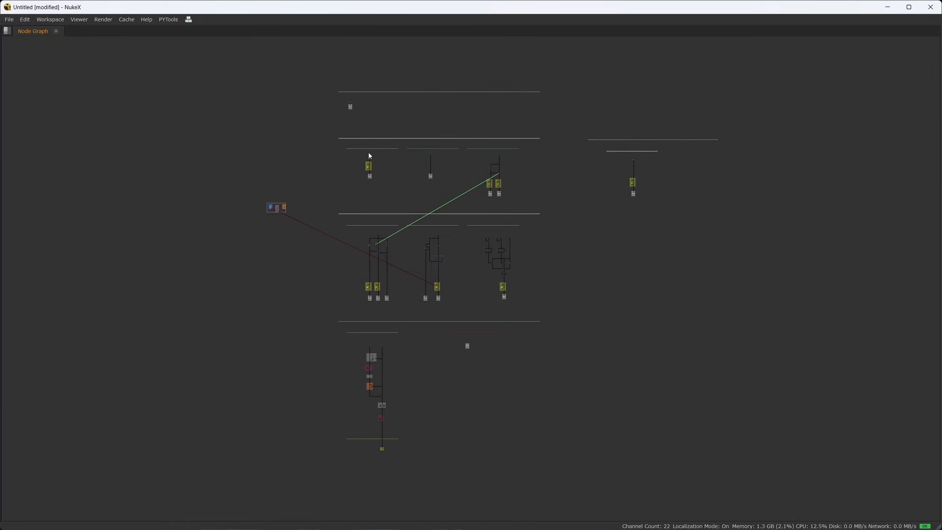
{"action": "scroll", "coordinate": [382, 111], "scroll_direction": "up", "scroll_amount": 4}
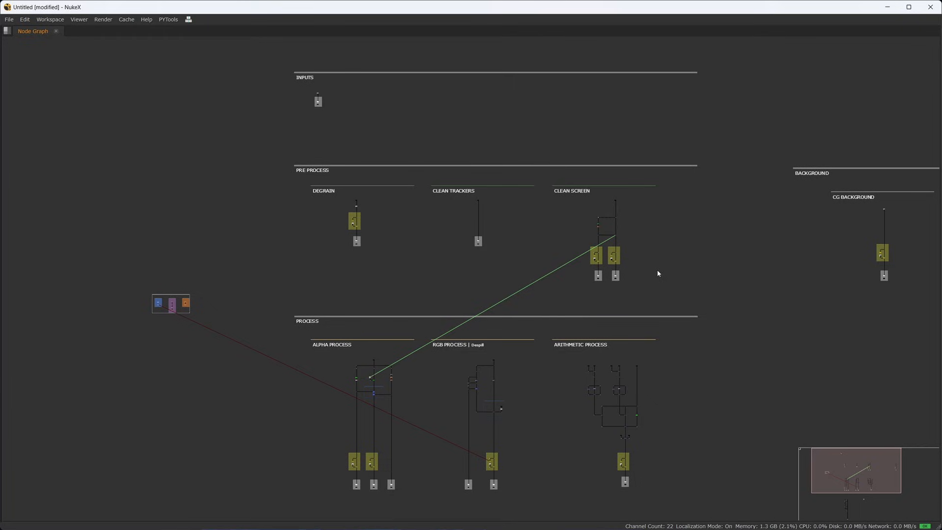
Delete the sample comp script from the node graph, keeping the My Setup group.
{"action": "scroll", "coordinate": [658, 272], "scroll_direction": "down", "scroll_amount": 4}
{"action": "left_click_drag", "start_coordinate": [455, 67], "coordinate": [879, 439]}
{"action": "key", "text": "Delete"}
Create a MainTitle backdrop over the My Setup group with the Input preset and no custom label.
{"action": "left_click", "coordinate": [519, 293]}
{"action": "scroll", "coordinate": [416, 169], "scroll_direction": "up", "scroll_amount": 10}
{"action": "middle_click_drag", "start_coordinate": [437, 371], "coordinate": [434, 273]}
{"action": "scroll", "coordinate": [437, 278], "scroll_direction": "up", "scroll_amount": 2}
{"action": "left_click_drag", "start_coordinate": [282, 229], "coordinate": [590, 417]}
{"action": "key", "text": "ctrl+b"}
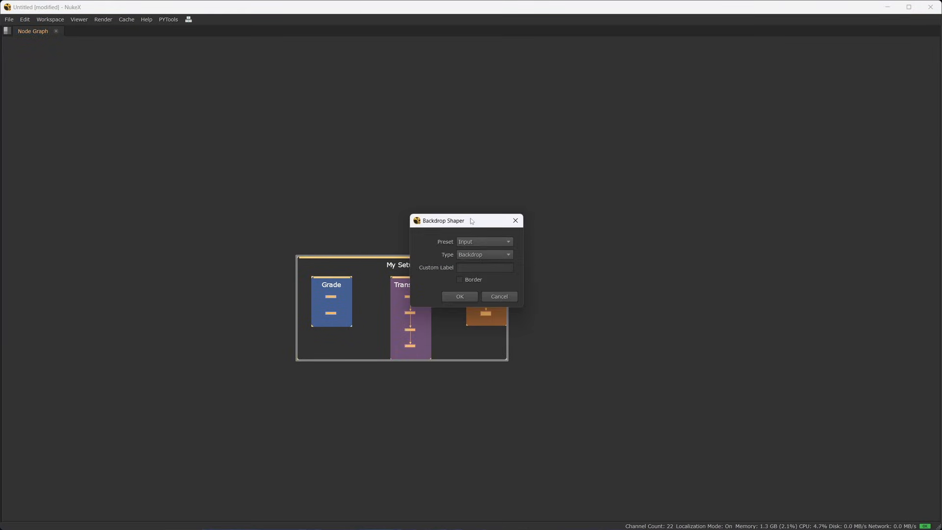
{"action": "left_click_drag", "start_coordinate": [471, 221], "coordinate": [667, 127]}
{"action": "left_click", "coordinate": [699, 163]}
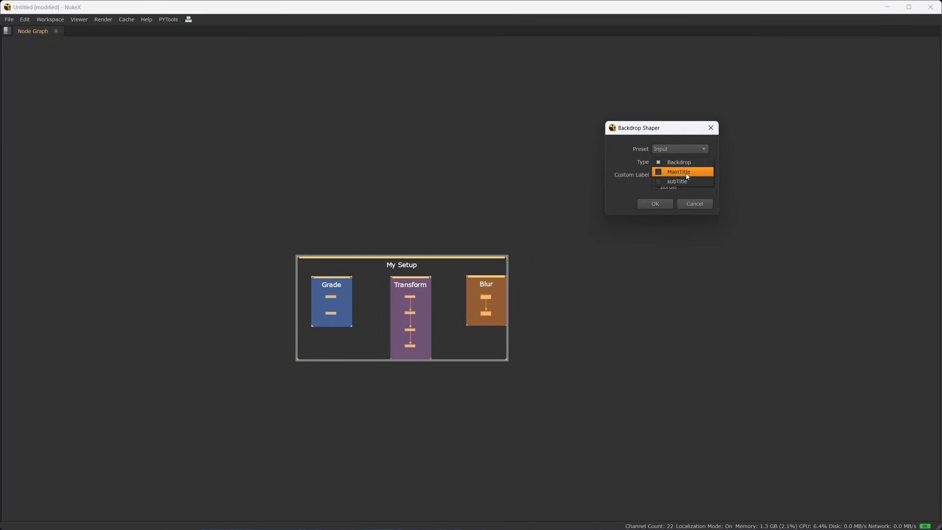
{"action": "left_click", "coordinate": [687, 176]}
{"action": "left_click", "coordinate": [661, 206]}
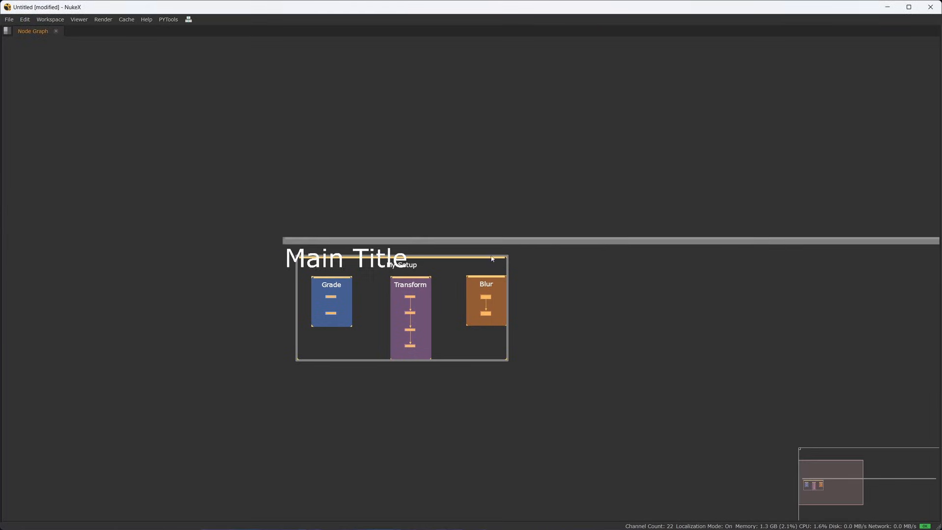
Move the Main Title backdrop clear above the My Setup group.
{"action": "left_click_drag", "start_coordinate": [411, 242], "coordinate": [298, 87]}
{"action": "scroll", "coordinate": [298, 86], "scroll_direction": "down", "scroll_amount": 4}
{"action": "middle_click_drag", "start_coordinate": [304, 109], "coordinate": [228, 191]}
Delete the unlabeled Main Title backdrop above the My Setup group.
{"action": "left_click_drag", "start_coordinate": [815, 146], "coordinate": [68, 184]}
{"action": "scroll", "coordinate": [140, 172], "scroll_direction": "up", "scroll_amount": 3}
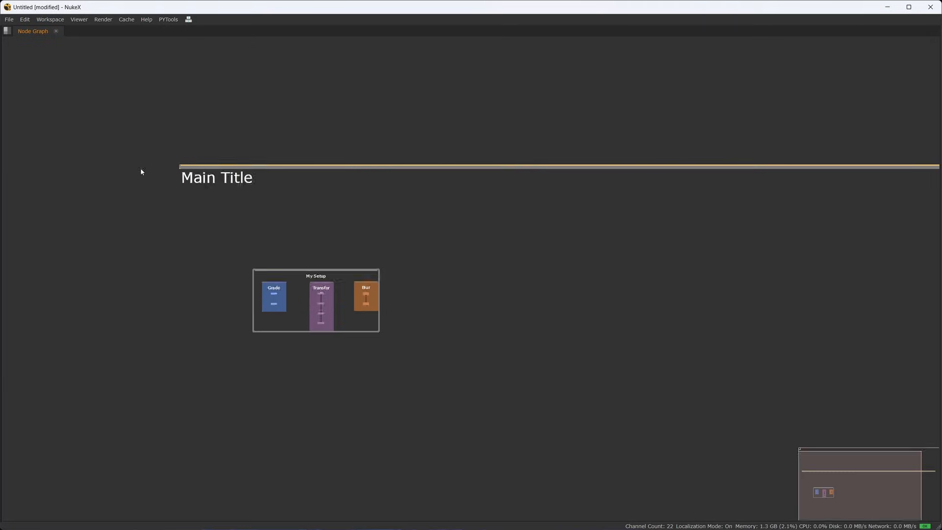
{"action": "scroll", "coordinate": [438, 228], "scroll_direction": "down", "scroll_amount": 2}
{"action": "key", "text": "f"}
{"action": "left_click_drag", "start_coordinate": [844, 146], "coordinate": [65, 189]}
{"action": "key", "text": "Delete"}
Create a MainTitle backdrop for the My Setup group with the custom label "COMP WORK".
{"action": "left_click_drag", "start_coordinate": [108, 214], "coordinate": [383, 346]}
{"action": "key", "text": "alt+b"}
{"action": "left_click", "coordinate": [473, 256]}
{"action": "left_click", "coordinate": [471, 264]}
{"action": "left_click", "coordinate": [472, 268]}
{"action": "type", "text": "COMP WORK"}
{"action": "key", "text": "Return"}
Move the COMP WORK title line above the My Setup group, leaving space between them.
{"action": "left_click", "coordinate": [473, 268]}
{"action": "double_click", "coordinate": [326, 249]}
{"action": "left_click_drag", "start_coordinate": [326, 249], "coordinate": [236, 179]}
{"action": "left_click", "coordinate": [242, 391]}
Create a subTitle backdrop with the Input preset and the custom label "Keying".
{"action": "key", "text": "alt+b"}
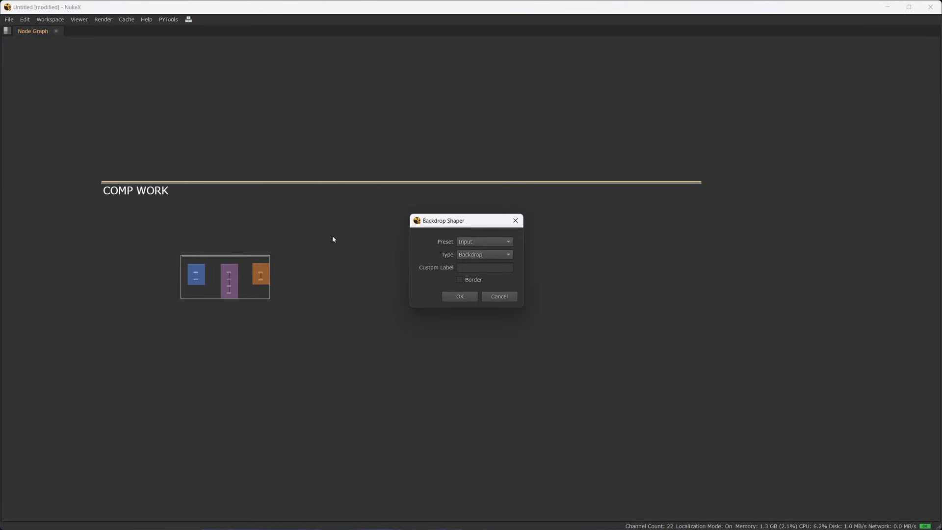
{"action": "left_click", "coordinate": [474, 257]}
{"action": "left_click", "coordinate": [473, 275]}
{"action": "left_click", "coordinate": [477, 266]}
{"action": "type", "text": "Keyz"}
{"action": "key", "text": "BackSpace"}
{"action": "type", "text": "ing"}
{"action": "key", "text": "Return"}
Place the Keying subtitle between the COMP WORK title and the My Setup group.
{"action": "scroll", "coordinate": [143, 196], "scroll_direction": "up", "scroll_amount": 3}
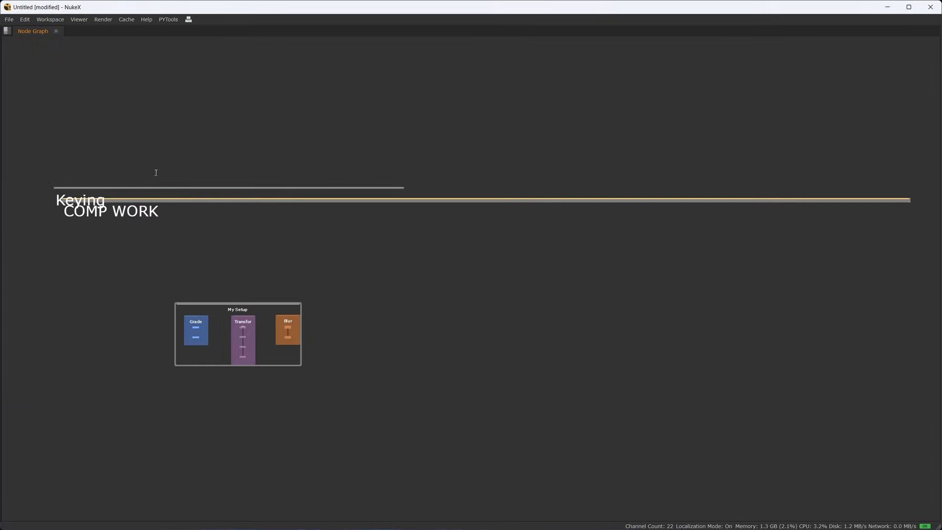
{"action": "left_click_drag", "start_coordinate": [143, 189], "coordinate": [210, 264]}
{"action": "left_click", "coordinate": [467, 290]}
{"action": "scroll", "coordinate": [469, 289], "scroll_direction": "down", "scroll_amount": 2}
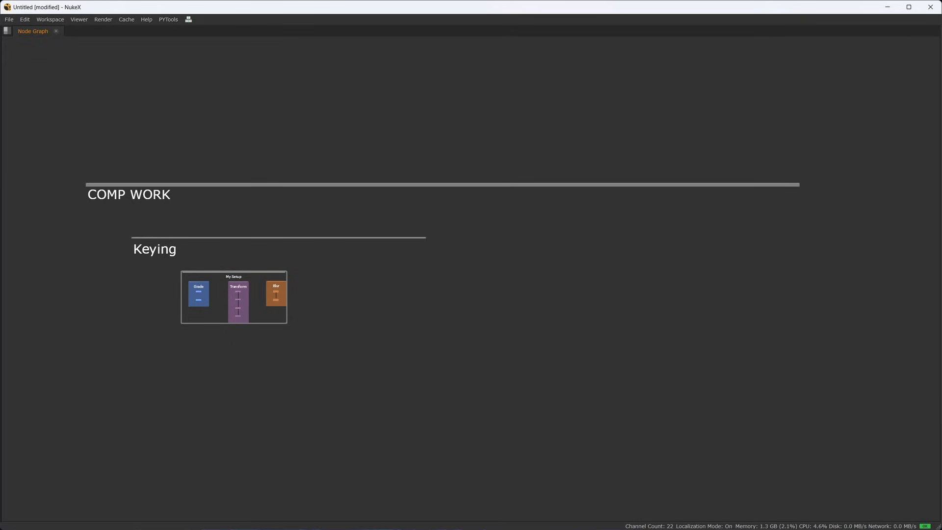
Review the Backdrop Shaper dialog and the My Setup backdrop's properties, closing both without changes.
{"action": "key", "text": "Return"}
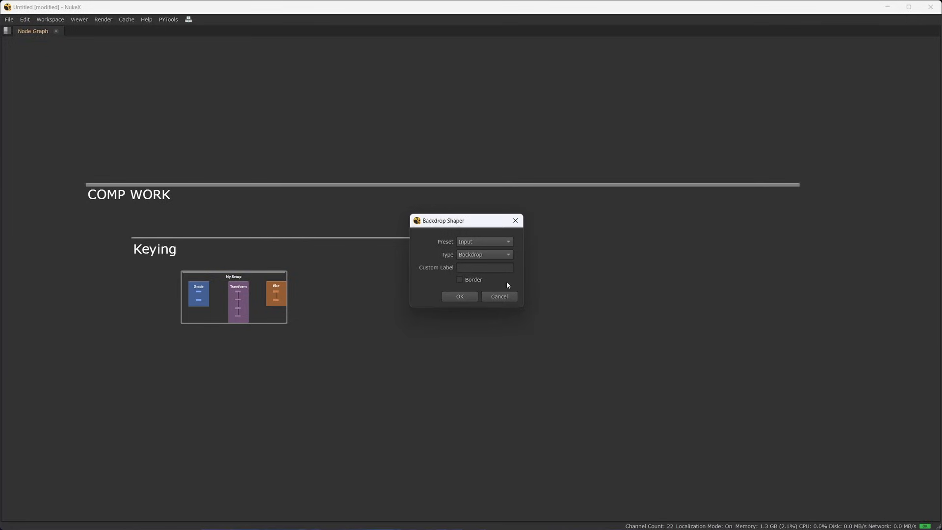
{"action": "left_click", "coordinate": [505, 296]}
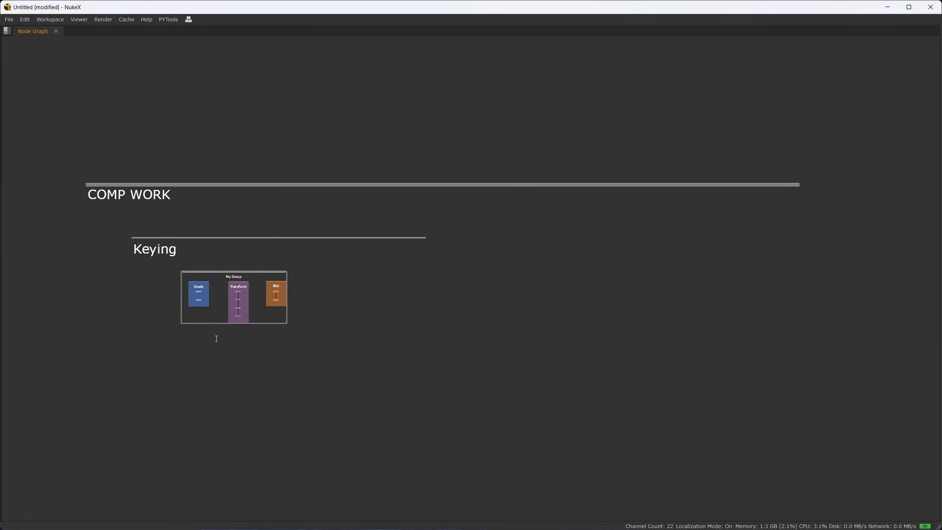
{"action": "scroll", "coordinate": [216, 339], "scroll_direction": "up", "scroll_amount": 5}
{"action": "left_click_drag", "start_coordinate": [131, 184], "coordinate": [385, 352]}
{"action": "double_click", "coordinate": [346, 207]}
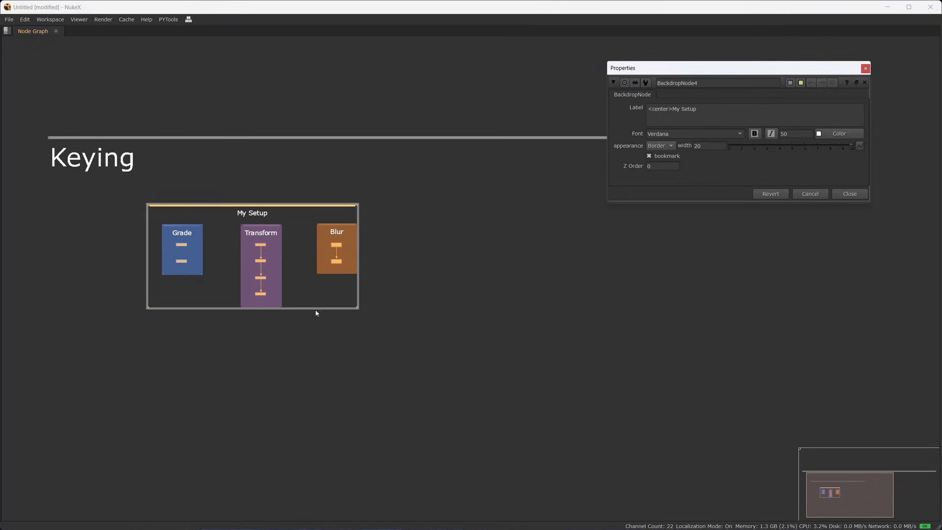
{"action": "left_click", "coordinate": [856, 198]}
{"action": "scroll", "coordinate": [407, 248], "scroll_direction": "down", "scroll_amount": 2}
{"action": "middle_click_drag", "start_coordinate": [408, 249], "coordinate": [454, 310]}
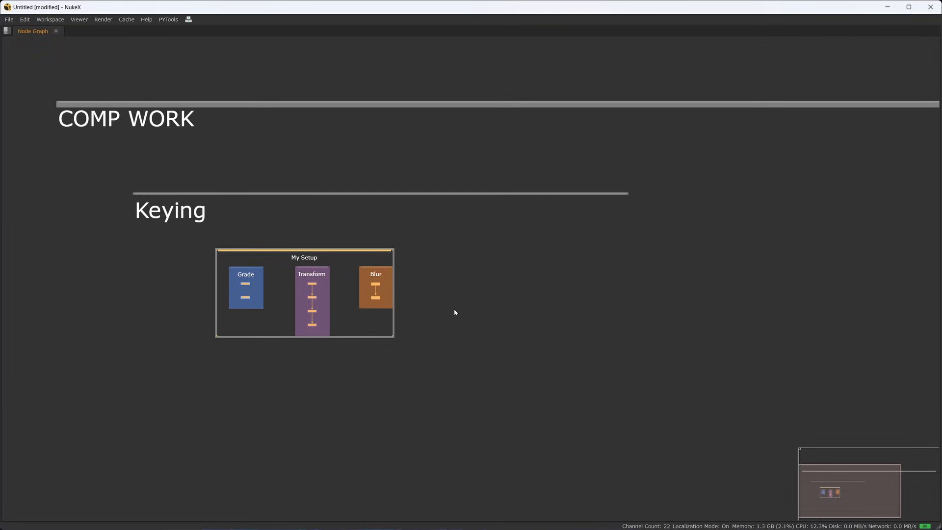
Enlarge the My Setup backdrop slightly from its lower-right corner to leave a margin around the Transform and Blur backdrops.
{"action": "left_click", "coordinate": [395, 336]}
{"action": "mouse_move", "coordinate": [397, 337]}
{"action": "left_mouse_down"}
{"action": "mouse_move", "coordinate": [411, 363]}
{"action": "mouse_move", "coordinate": [394, 340]}
{"action": "left_mouse_up"}
{"action": "left_click", "coordinate": [396, 340]}
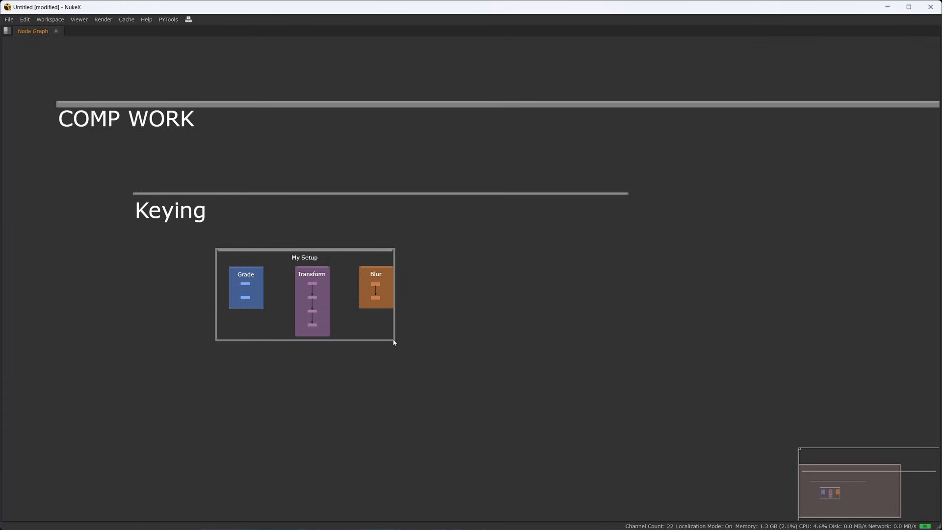
{"action": "left_click_drag", "start_coordinate": [395, 342], "coordinate": [398, 342]}
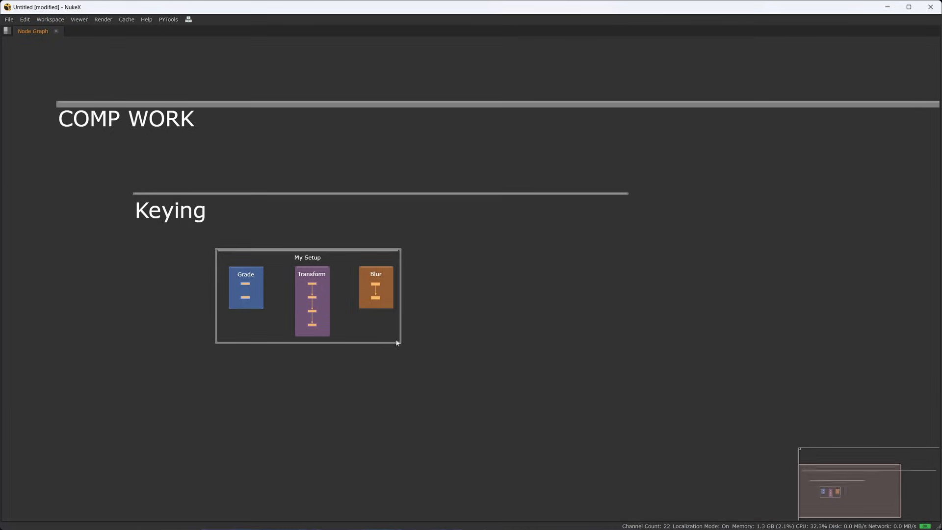
{"action": "scroll", "coordinate": [398, 342], "scroll_direction": "down", "scroll_amount": 5}
{"action": "middle_click_drag", "start_coordinate": [408, 354], "coordinate": [354, 305]}
{"action": "scroll", "coordinate": [354, 305], "scroll_direction": "up", "scroll_amount": 1}
{"action": "mouse_move", "coordinate": [347, 294]}
{"action": "left_mouse_down"}
{"action": "mouse_move", "coordinate": [357, 312]}
{"action": "mouse_move", "coordinate": [349, 294]}
{"action": "left_mouse_up"}
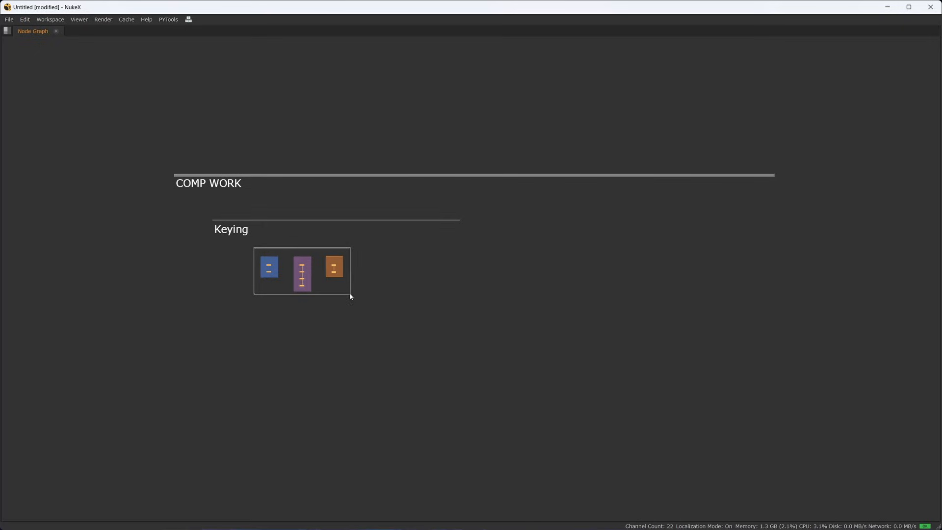
{"action": "scroll", "coordinate": [350, 295], "scroll_direction": "down", "scroll_amount": 3}
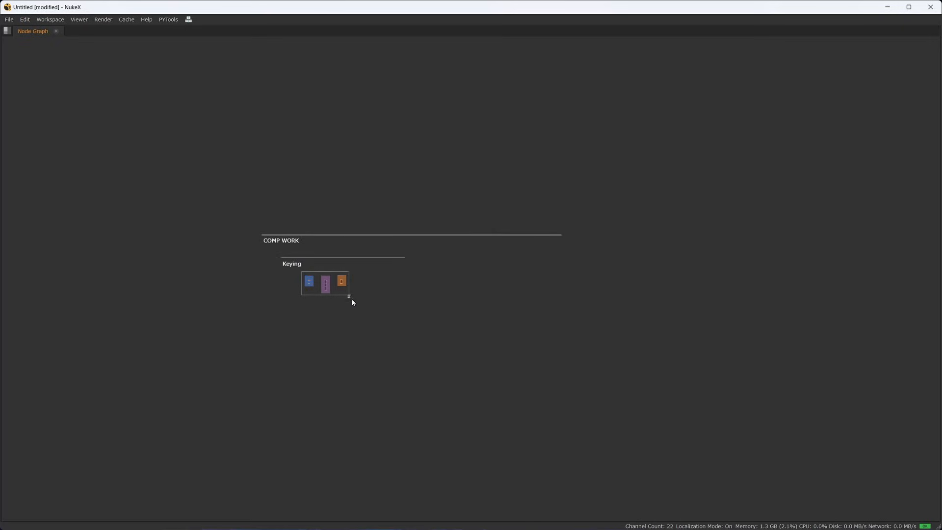
{"action": "scroll", "coordinate": [348, 297], "scroll_direction": "up", "scroll_amount": 4}
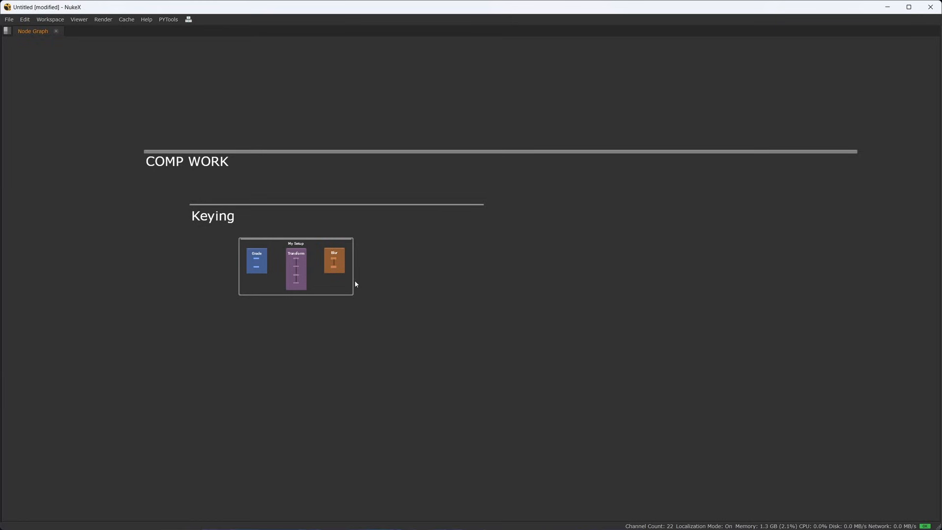
Open the backdrop editing form, look over its Size, Color, Style and Fonts sections, and close it.
{"action": "middle_click_drag", "start_coordinate": [345, 234], "coordinate": [319, 247]}
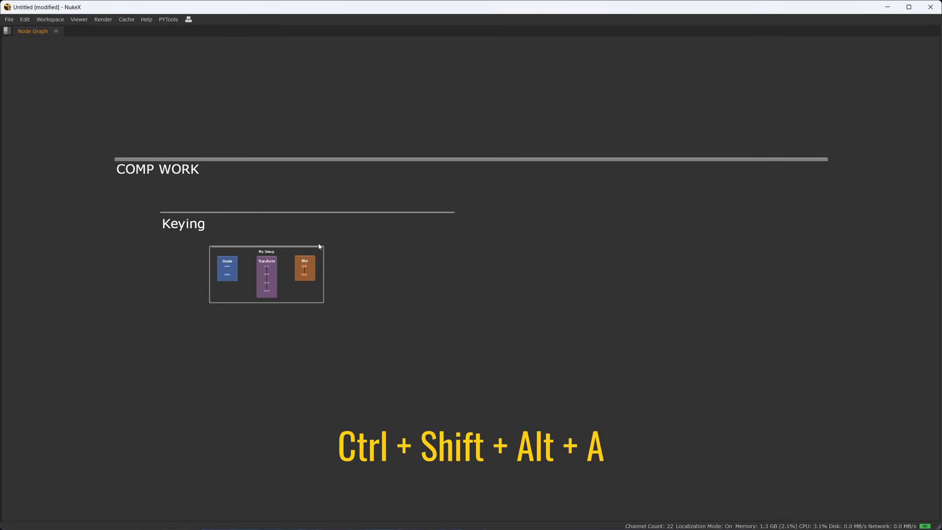
{"action": "key", "text": "ctrl+shift+alt+a"}
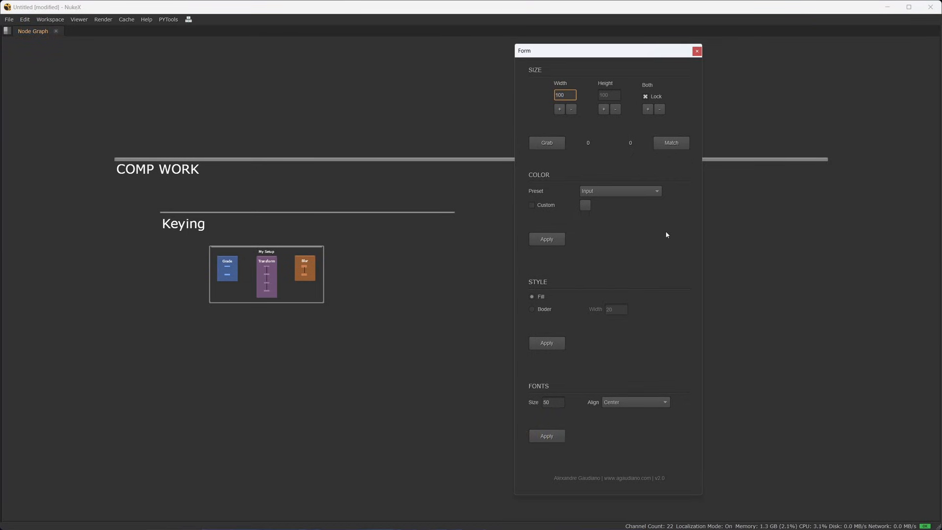
{"action": "left_click", "coordinate": [861, 245]}
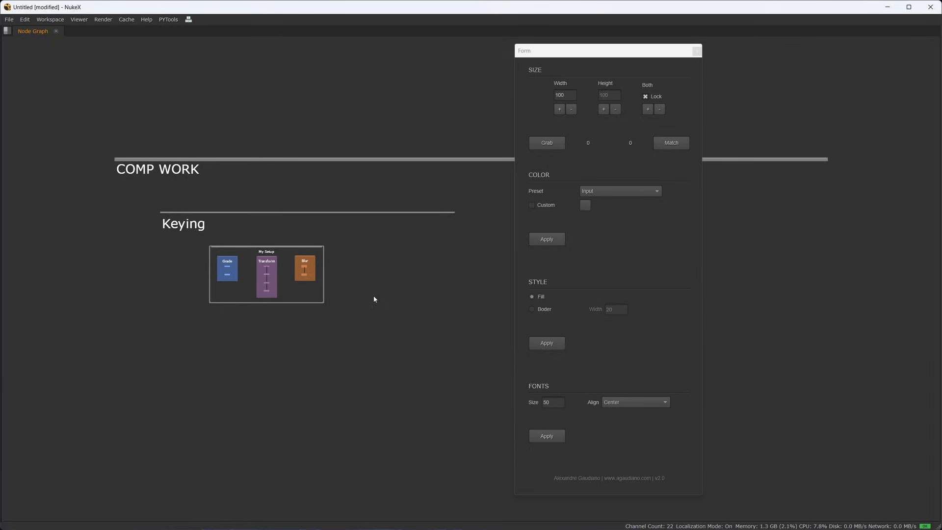
{"action": "left_click_drag", "start_coordinate": [540, 54], "coordinate": [91, 61]}
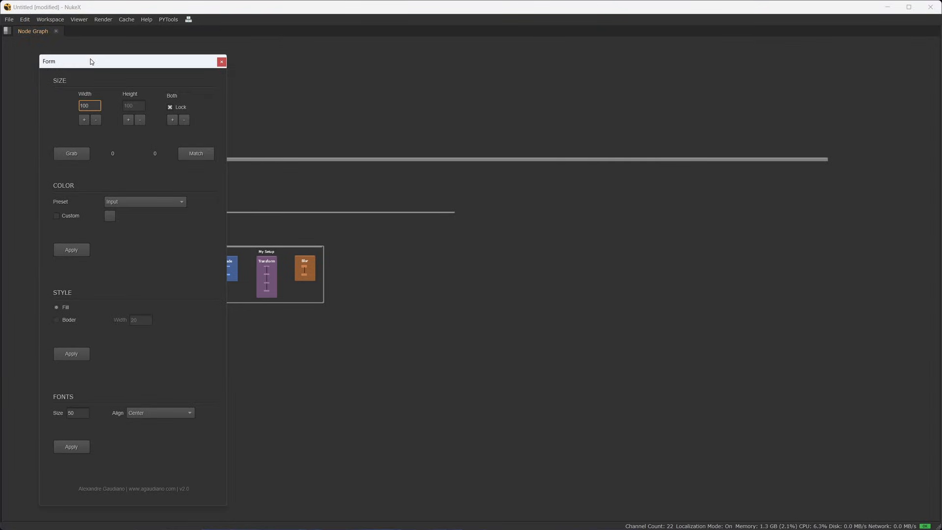
{"action": "left_click", "coordinate": [221, 62]}
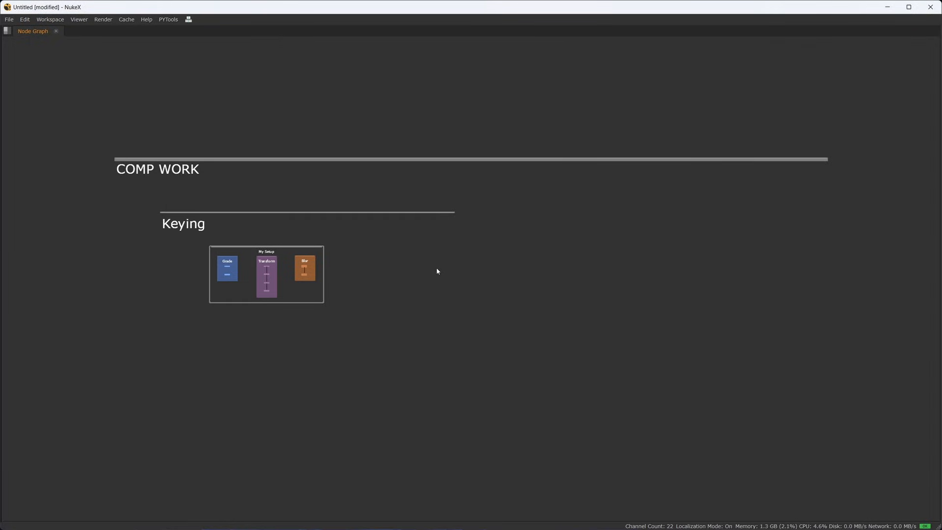
Reopen the backdrop editing form clear of the nodes and select only the My Setup backdrop for editing.
{"action": "key", "text": "alt+b"}
{"action": "left_click_drag", "start_coordinate": [173, 62], "coordinate": [741, 54]}
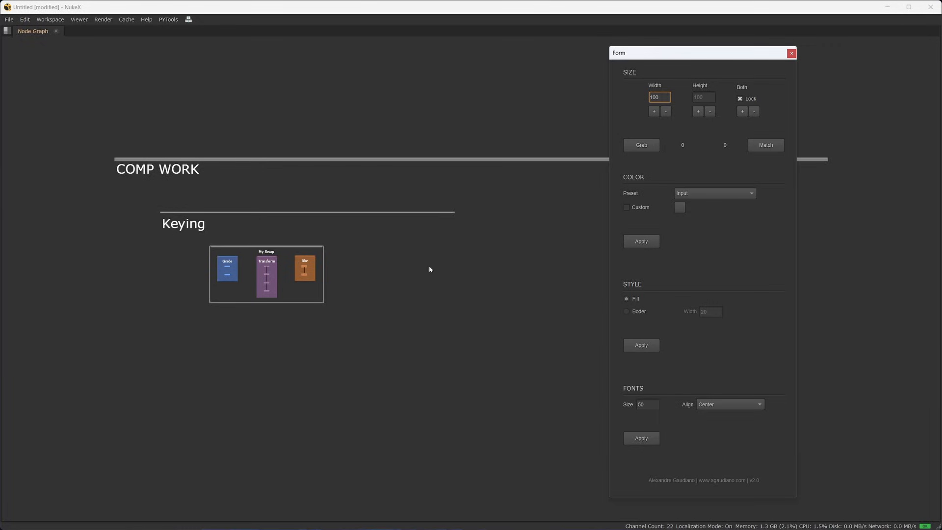
{"action": "scroll", "coordinate": [297, 286], "scroll_direction": "up", "scroll_amount": 3}
{"action": "middle_click_drag", "start_coordinate": [345, 282], "coordinate": [404, 294]}
{"action": "left_click_drag", "start_coordinate": [451, 207], "coordinate": [77, 405]}
{"action": "left_click", "coordinate": [374, 324]}
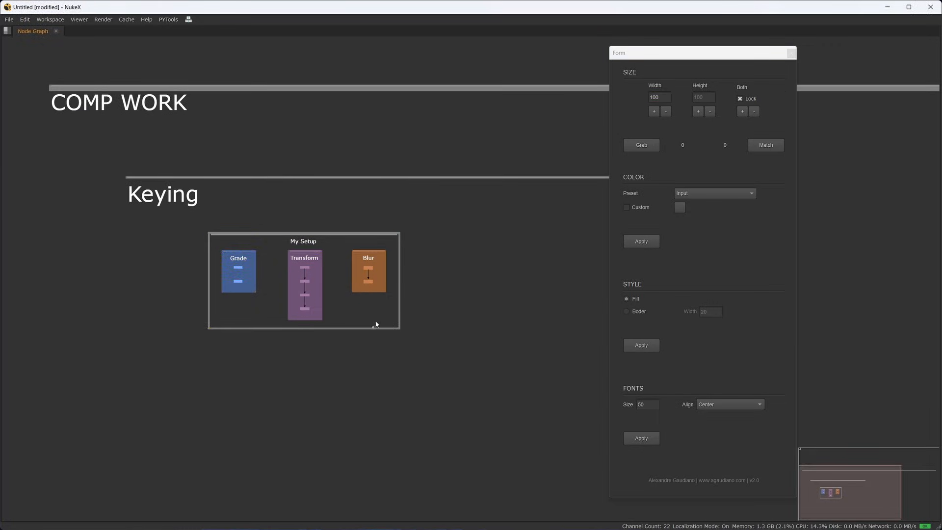
{"action": "double_click", "coordinate": [349, 238]}
{"action": "left_click", "coordinate": [866, 68]}
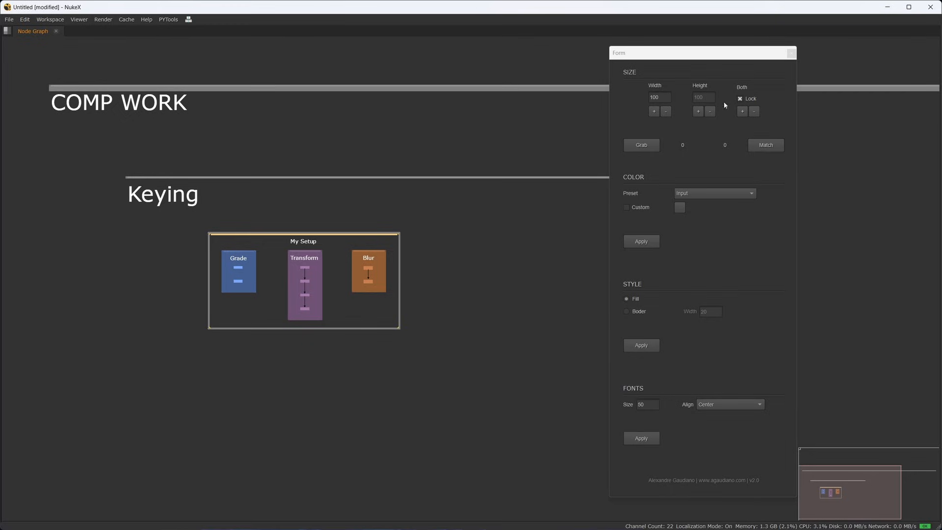
Widen the My Setup backdrop through six width increments of 100.
{"action": "left_click", "coordinate": [653, 112]}
{"action": "left_click", "coordinate": [654, 112]}
{"action": "left_click", "coordinate": [653, 111]}
{"action": "left_click", "coordinate": [654, 112]}
{"action": "left_click", "coordinate": [653, 112]}
{"action": "left_click", "coordinate": [653, 112]}
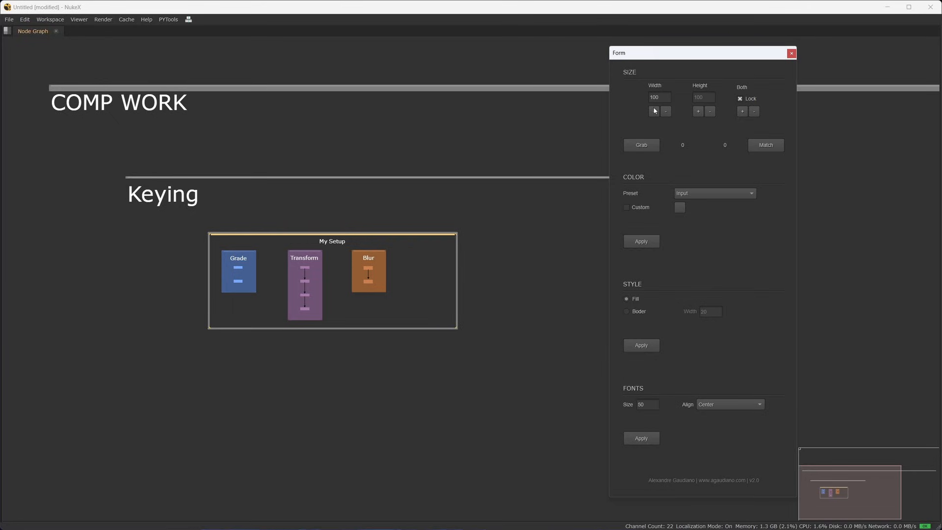
Narrow the My Setup backdrop again through repeated width decrements of 100, keeping the Blur backdrop enclosed.
{"action": "left_click", "coordinate": [665, 112]}
{"action": "left_click", "coordinate": [665, 111]}
{"action": "left_click", "coordinate": [665, 111]}
{"action": "left_click", "coordinate": [665, 111]}
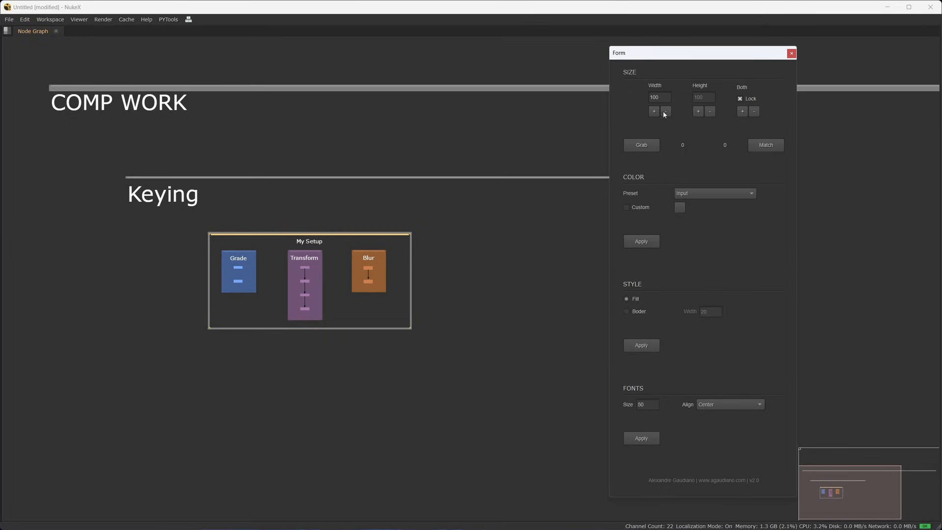
Set the width increment to 500, widen the My Setup backdrop once and narrow it back by the same amount.
{"action": "double_click", "coordinate": [658, 97]}
{"action": "type", "text": "500"}
{"action": "left_click", "coordinate": [653, 112]}
{"action": "left_click", "coordinate": [667, 112]}
Set the width increment to 1000, widen the My Setup backdrop twice and narrow it back twice.
{"action": "double_click", "coordinate": [662, 101]}
{"action": "type", "text": "1000"}
{"action": "left_click", "coordinate": [654, 112]}
{"action": "left_click", "coordinate": [653, 112]}
{"action": "left_click", "coordinate": [665, 113]}
{"action": "left_click", "coordinate": [666, 112]}
Increase the My Setup backdrop's height by 1000 and reduce it back to its starting height.
{"action": "left_click", "coordinate": [695, 114]}
{"action": "left_click", "coordinate": [708, 114]}
{"action": "left_click", "coordinate": [708, 114]}
Enlarge the My Setup backdrop's width and height together by the locked 1000 increment, trying one further increase and reverting it.
{"action": "middle_click_drag", "start_coordinate": [461, 293], "coordinate": [421, 222]}
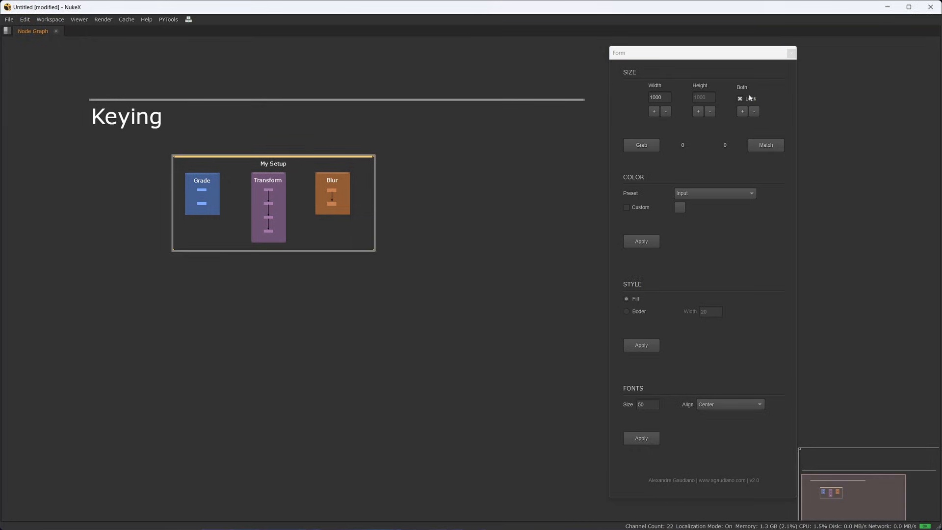
{"action": "left_click", "coordinate": [742, 111]}
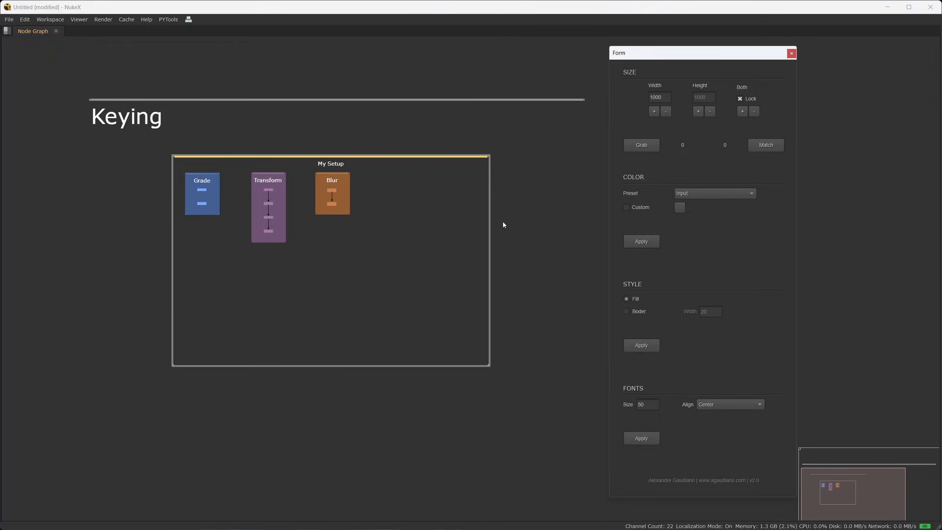
{"action": "left_click", "coordinate": [742, 112]}
{"action": "left_click", "coordinate": [751, 111]}
Unlock the size increments, set width to 500 and height to 2000, and enlarge the My Setup backdrop repeatedly in both dimensions.
{"action": "left_click", "coordinate": [740, 99]}
{"action": "type", "text": "500"}
{"action": "key", "text": "Tab"}
{"action": "type", "text": "2"}
{"action": "left_click", "coordinate": [743, 112]}
{"action": "scroll", "coordinate": [483, 265], "scroll_direction": "down", "scroll_amount": 5}
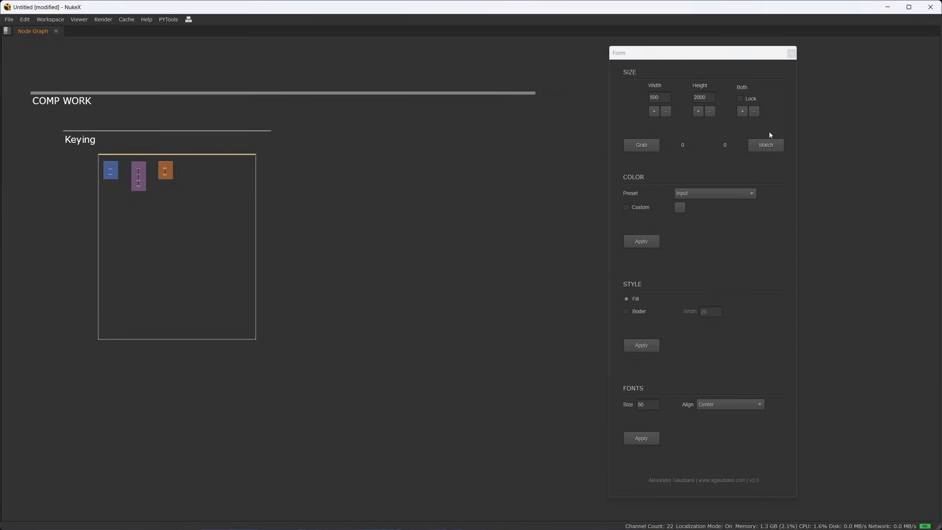
{"action": "left_click", "coordinate": [746, 112]}
{"action": "left_click", "coordinate": [746, 112]}
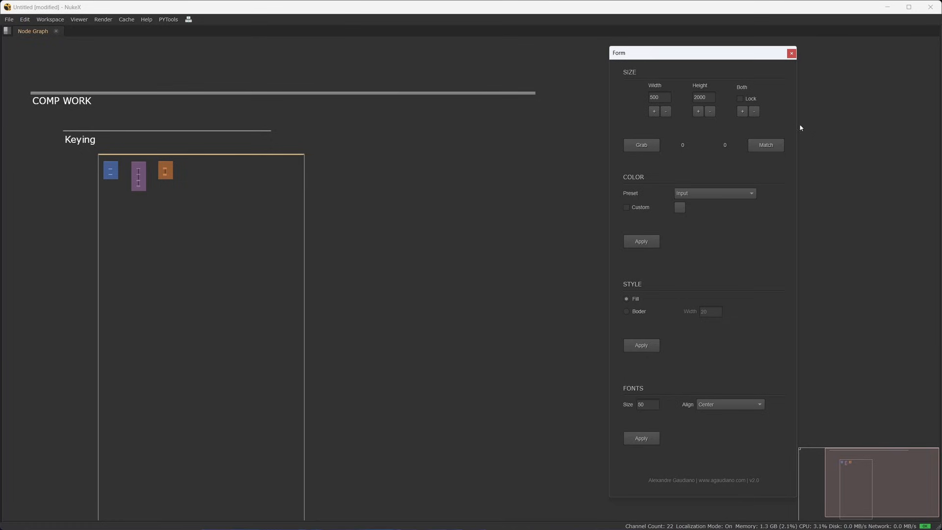
Shrink the My Setup backdrop in both dimensions by the 500 and 2000 increments, restoring a size that encloses the three colored backdrops.
{"action": "left_click", "coordinate": [755, 112]}
{"action": "left_click", "coordinate": [755, 112]}
{"action": "left_click", "coordinate": [755, 112]}
{"action": "left_click", "coordinate": [755, 112]}
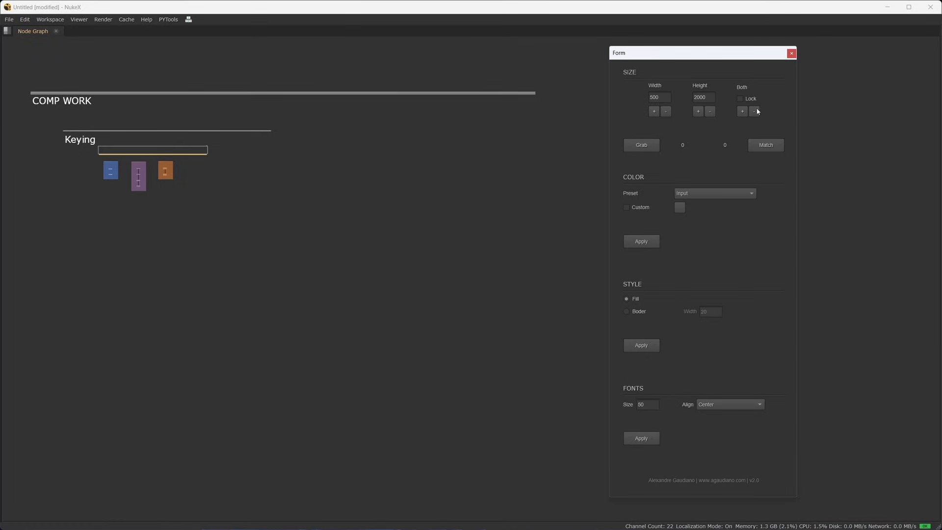
{"action": "left_click", "coordinate": [744, 116]}
Select only the Transform backdrop with its nodes and grab its width and height as the reference size.
{"action": "middle_click_drag", "start_coordinate": [141, 236], "coordinate": [262, 258]}
{"action": "scroll", "coordinate": [229, 229], "scroll_direction": "up", "scroll_amount": 4}
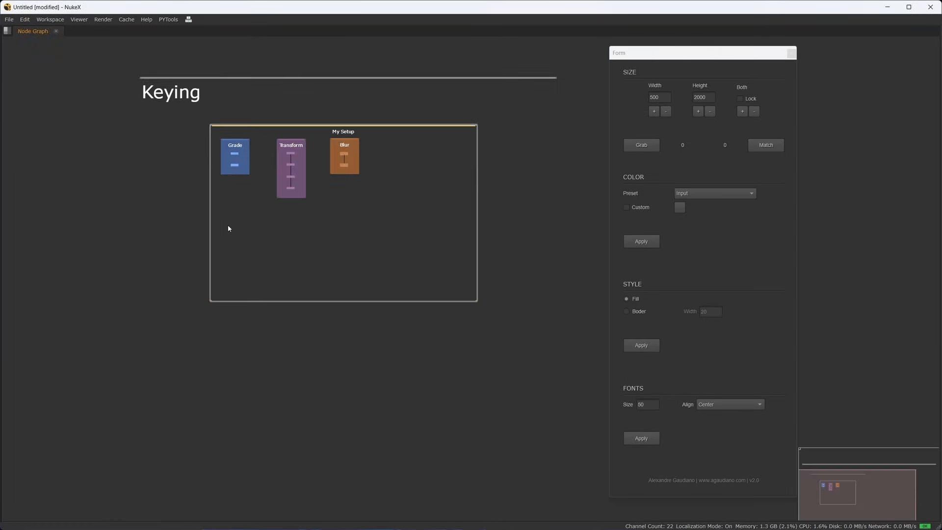
{"action": "scroll", "coordinate": [331, 143], "scroll_direction": "up", "scroll_amount": 2}
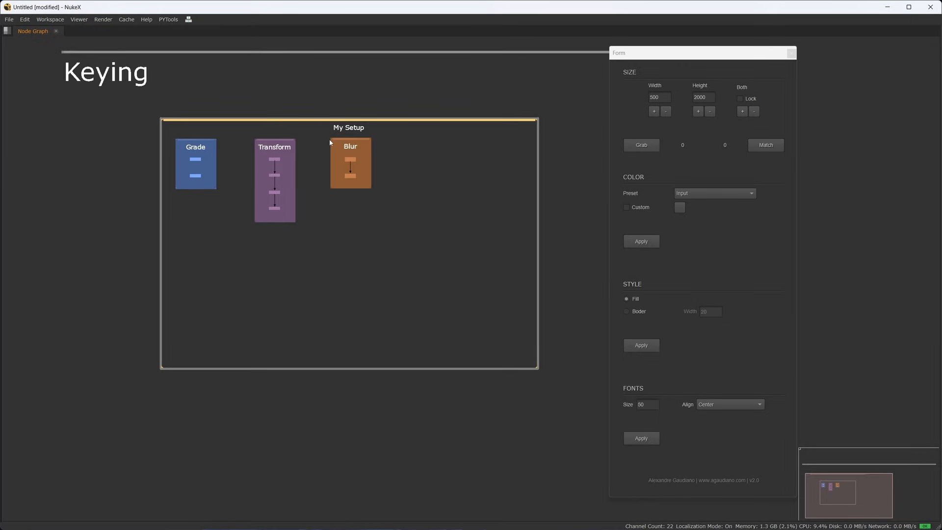
{"action": "middle_click_drag", "start_coordinate": [390, 125], "coordinate": [432, 140]}
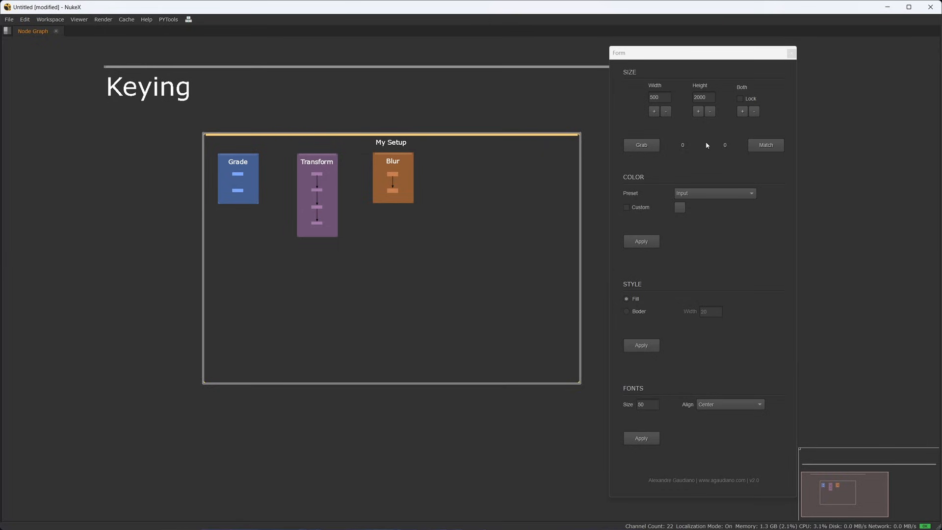
{"action": "scroll", "coordinate": [311, 149], "scroll_direction": "up", "scroll_amount": 2}
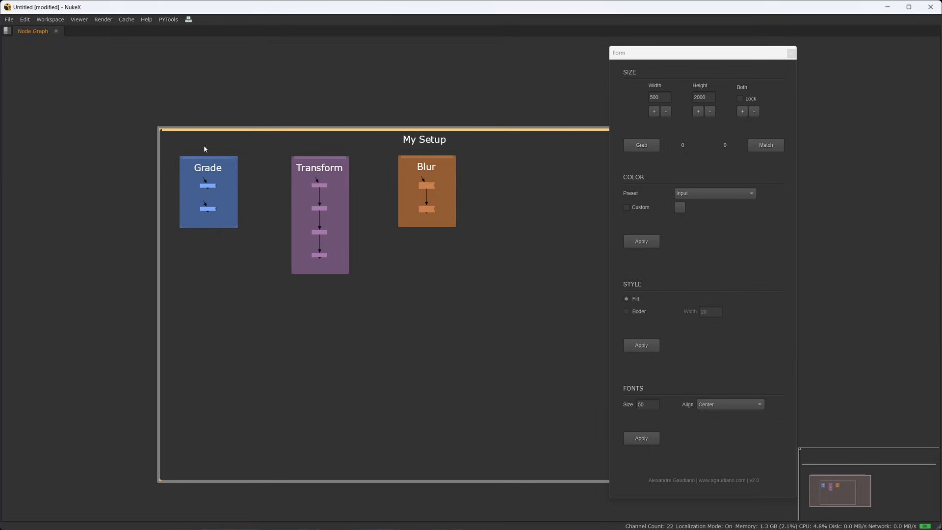
{"action": "left_click_drag", "start_coordinate": [288, 143], "coordinate": [369, 310]}
{"action": "left_click_drag", "start_coordinate": [370, 146], "coordinate": [251, 339]}
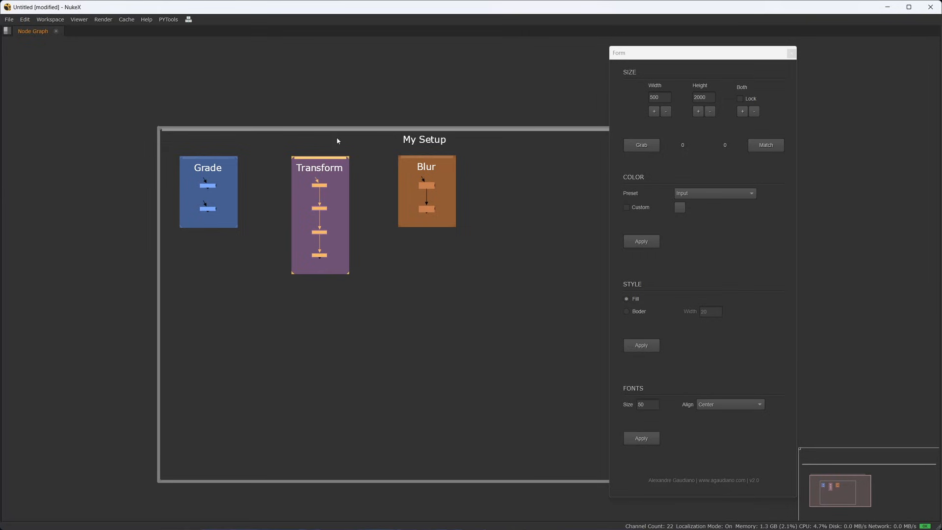
{"action": "left_click_drag", "start_coordinate": [376, 140], "coordinate": [239, 351]}
{"action": "left_click", "coordinate": [657, 137]}
{"action": "left_click", "coordinate": [653, 143]}
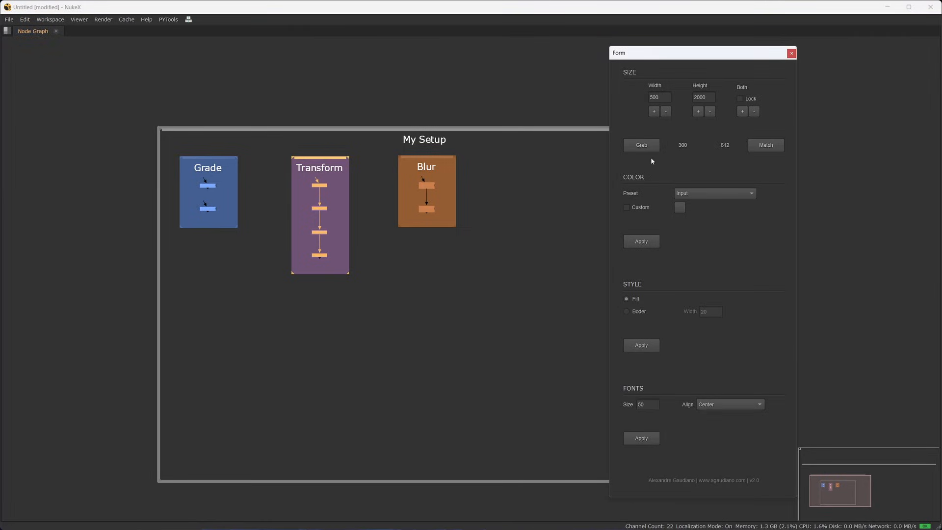
Match the Grade, Transform and Blur backdrops to the grabbed size and clear the selection.
{"action": "left_click_drag", "start_coordinate": [532, 76], "coordinate": [84, 391]}
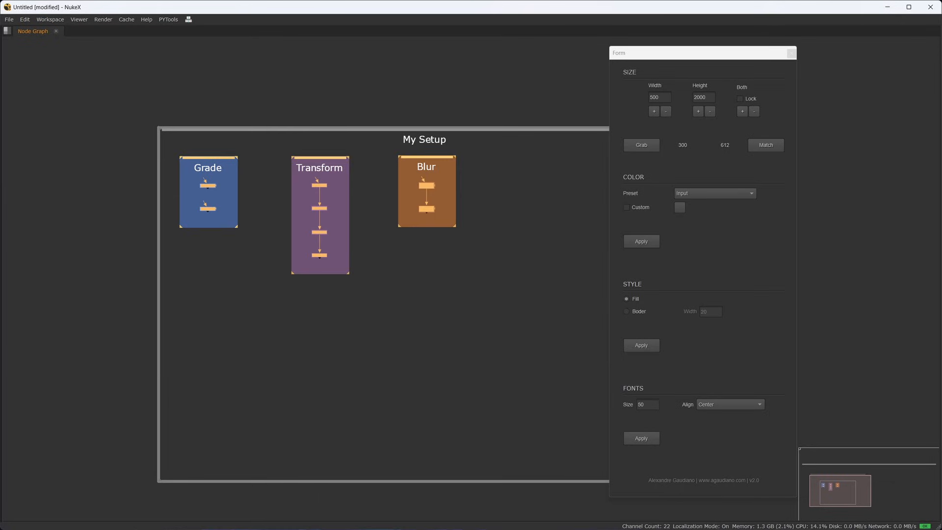
{"action": "left_click", "coordinate": [757, 148]}
{"action": "left_click", "coordinate": [304, 330]}
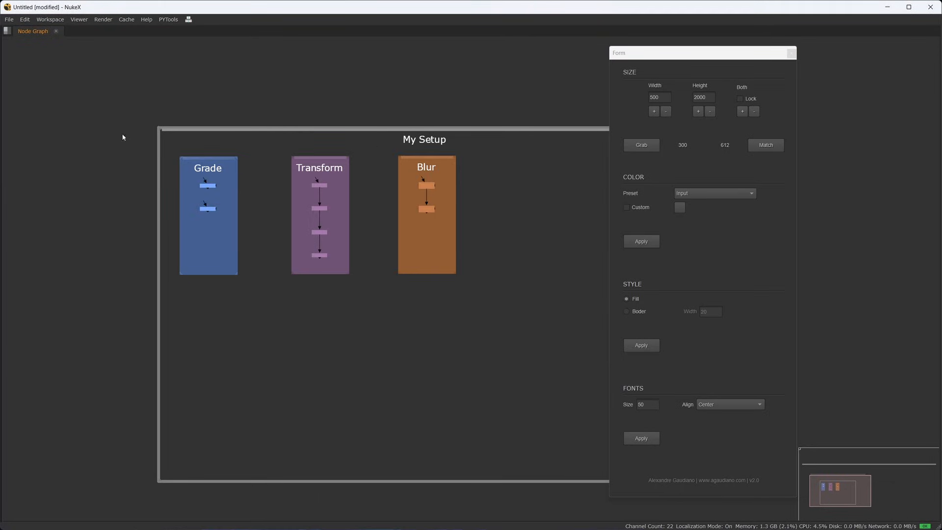
Select the Blur backdrop and widen it by one increment of 500.
{"action": "scroll", "coordinate": [344, 211], "scroll_direction": "down", "scroll_amount": 2}
{"action": "scroll", "coordinate": [355, 252], "scroll_direction": "up", "scroll_amount": 5}
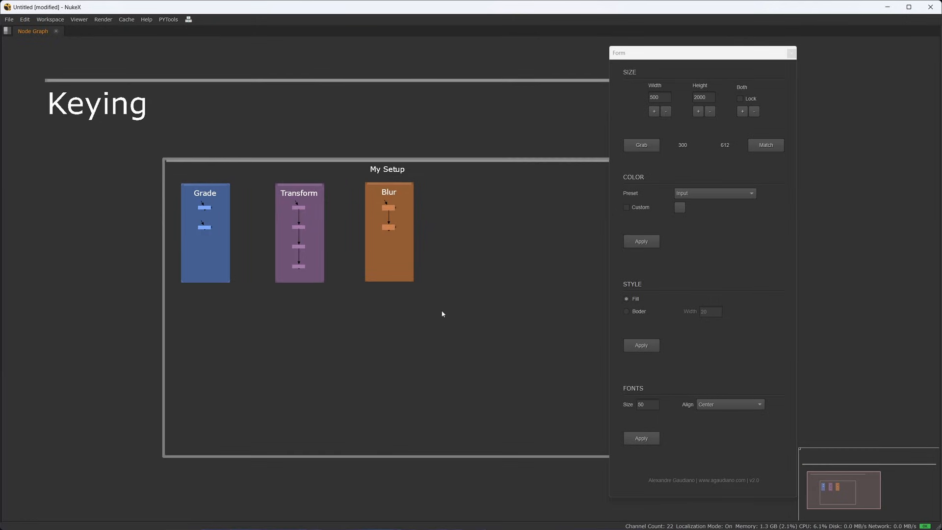
{"action": "left_click_drag", "start_coordinate": [491, 335], "coordinate": [577, 395]}
{"action": "scroll", "coordinate": [442, 138], "scroll_direction": "up", "scroll_amount": 1}
{"action": "left_click_drag", "start_coordinate": [476, 103], "coordinate": [249, 434]}
{"action": "scroll", "coordinate": [581, 161], "scroll_direction": "down", "scroll_amount": 3}
{"action": "left_click", "coordinate": [654, 112]}
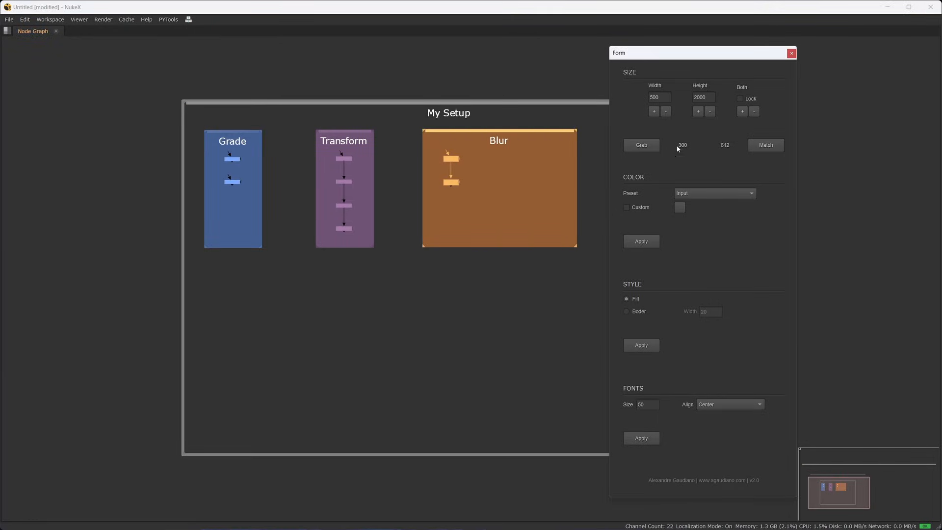
Grab the widened Blur backdrop's size and match the Grade and Transform backdrops to it.
{"action": "left_click", "coordinate": [643, 146]}
{"action": "left_click_drag", "start_coordinate": [421, 67], "coordinate": [149, 330]}
{"action": "left_click", "coordinate": [755, 145]}
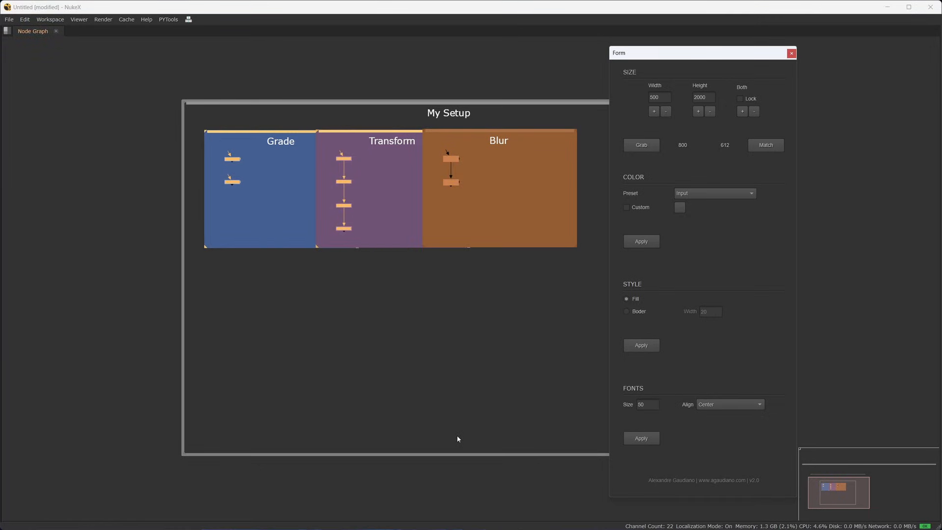
Undo the size matching of Grade and Transform and the widening of the Blur backdrop.
{"action": "key", "text": "ctrl+z"}
{"action": "key", "text": "ctrl+z"}
{"action": "key", "text": "ctrl+z"}
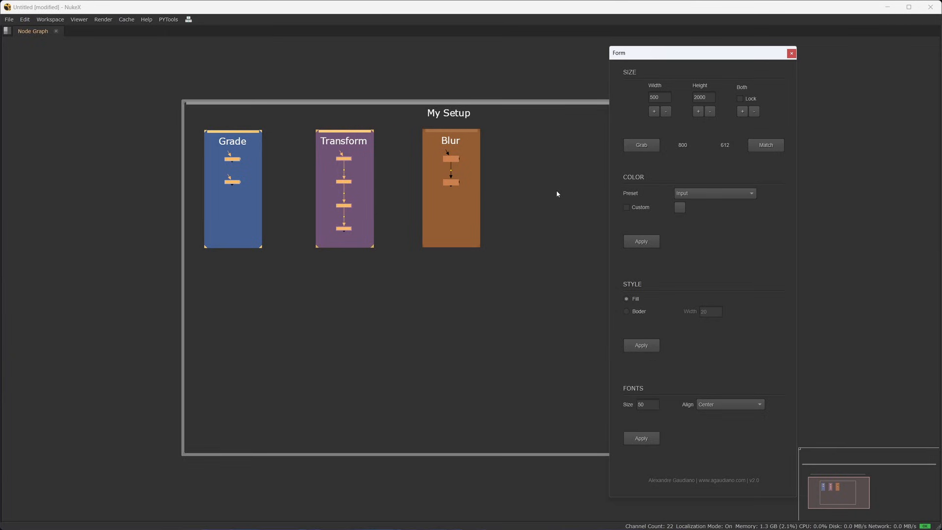
Select the Blur backdrop, apply the Frame color preset to it and deselect it.
{"action": "middle_click_drag", "start_coordinate": [473, 217], "coordinate": [400, 240]}
{"action": "scroll", "coordinate": [450, 229], "scroll_direction": "down", "scroll_amount": 3}
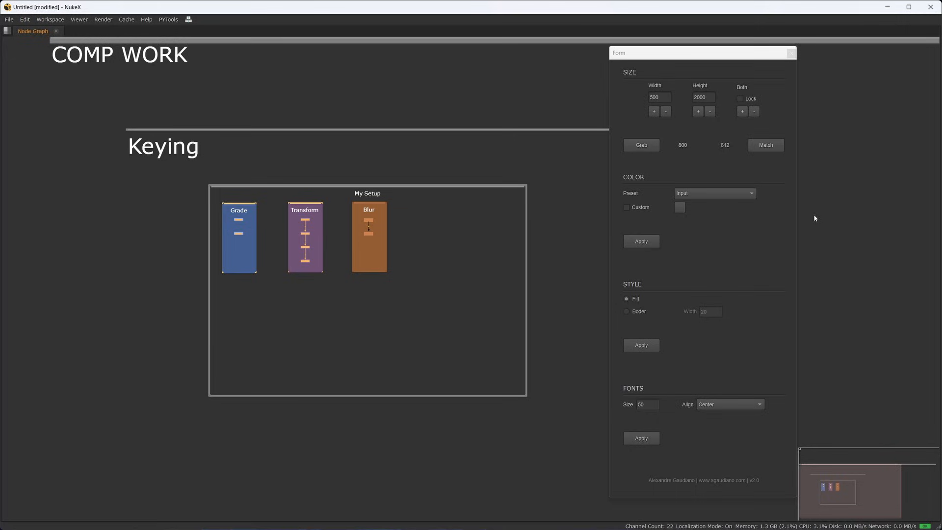
{"action": "scroll", "coordinate": [380, 182], "scroll_direction": "up", "scroll_amount": 3}
{"action": "left_click_drag", "start_coordinate": [433, 201], "coordinate": [279, 366]}
{"action": "middle_click_drag", "start_coordinate": [321, 301], "coordinate": [359, 244]}
{"action": "scroll", "coordinate": [361, 239], "scroll_direction": "up", "scroll_amount": 3}
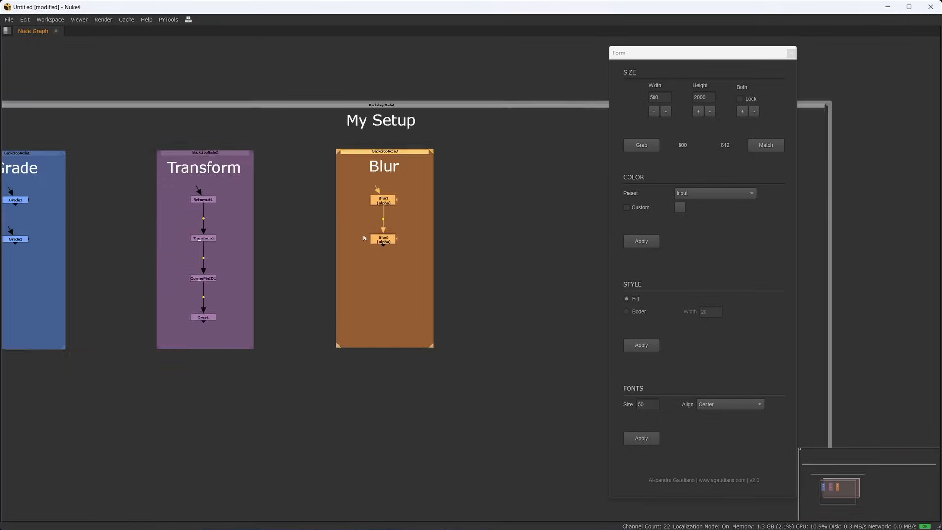
{"action": "left_click_drag", "start_coordinate": [454, 139], "coordinate": [267, 392]}
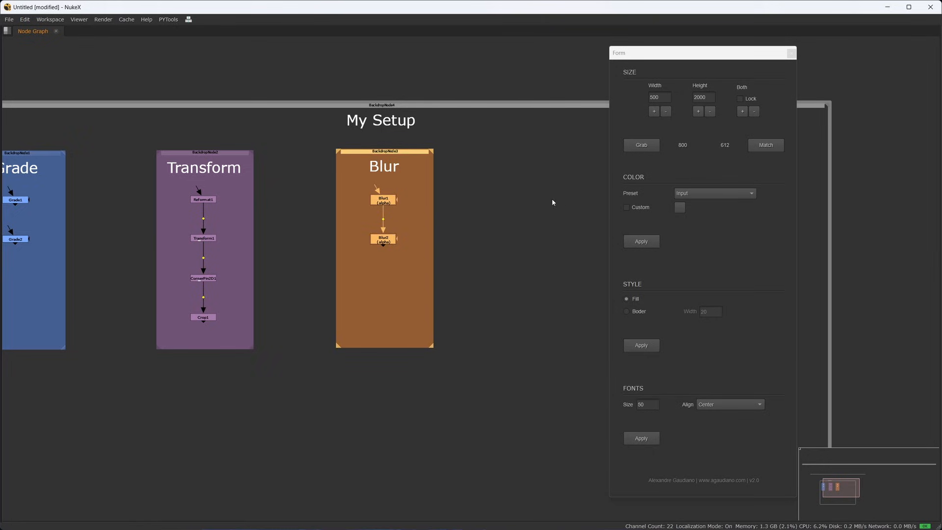
{"action": "left_click", "coordinate": [682, 197]}
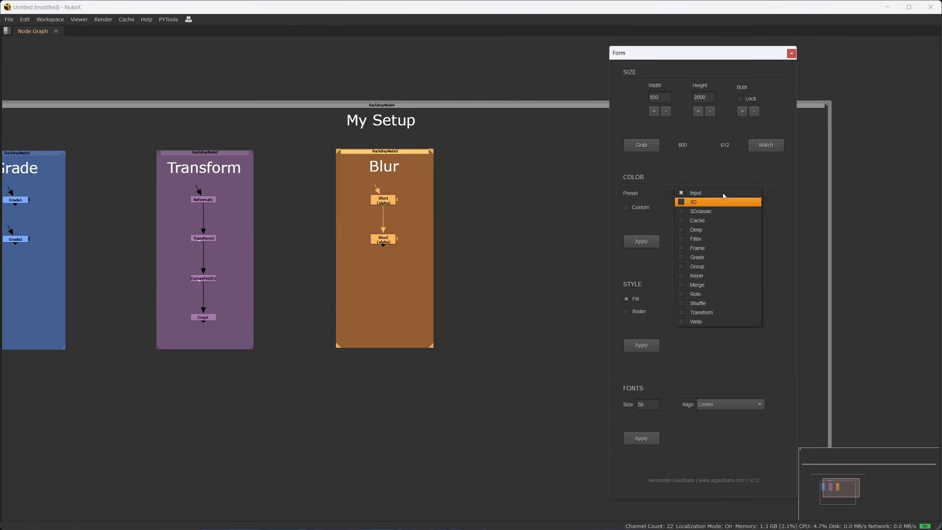
{"action": "left_click", "coordinate": [708, 248]}
{"action": "left_click", "coordinate": [638, 243]}
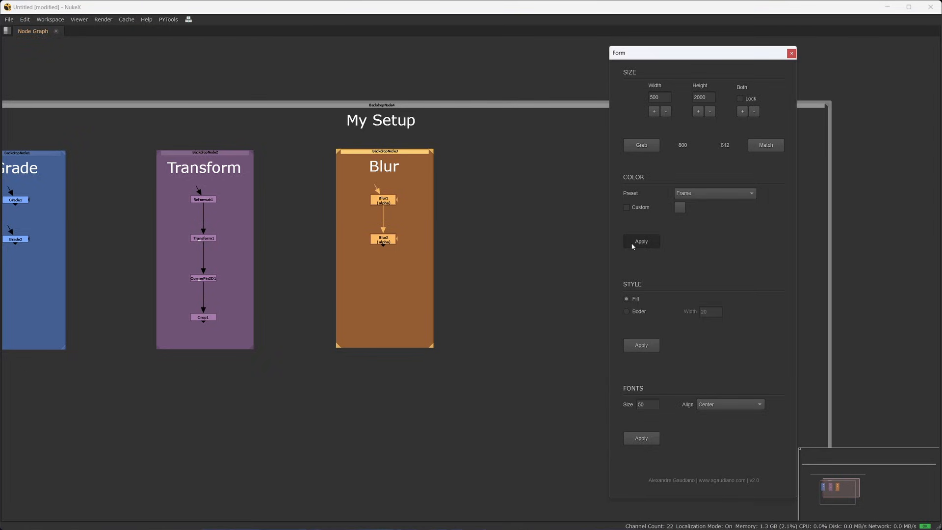
{"action": "left_click", "coordinate": [489, 233]}
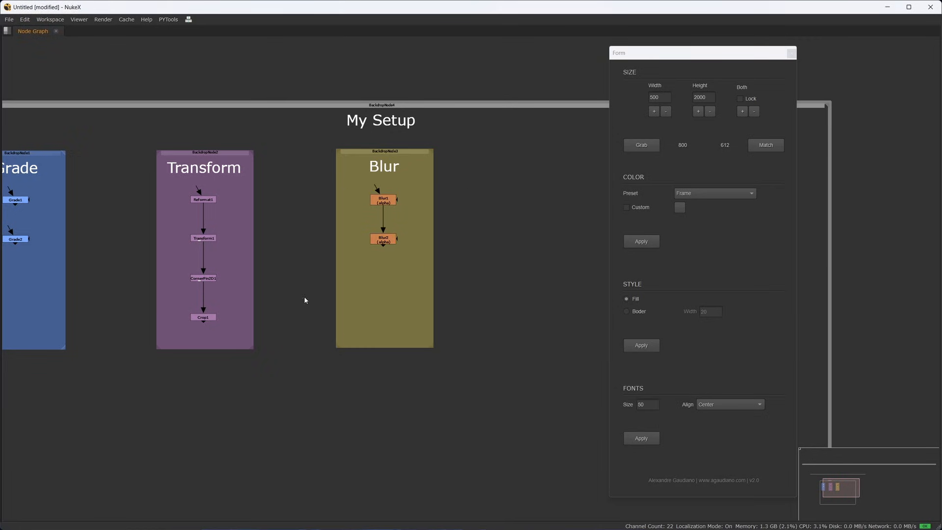
Reselect the Blur backdrop, change its color to the Keyer preset and deselect it.
{"action": "left_click", "coordinate": [427, 228]}
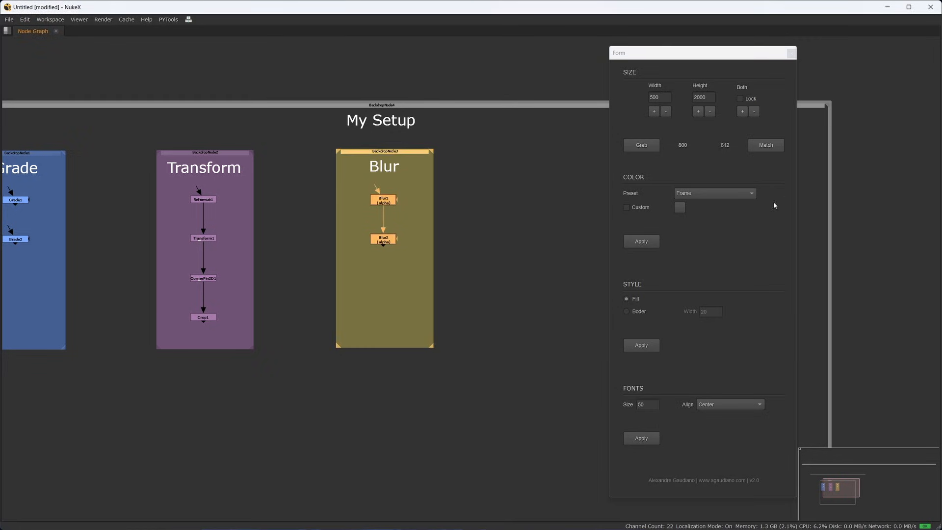
{"action": "left_click", "coordinate": [737, 194]}
{"action": "left_click", "coordinate": [700, 220]}
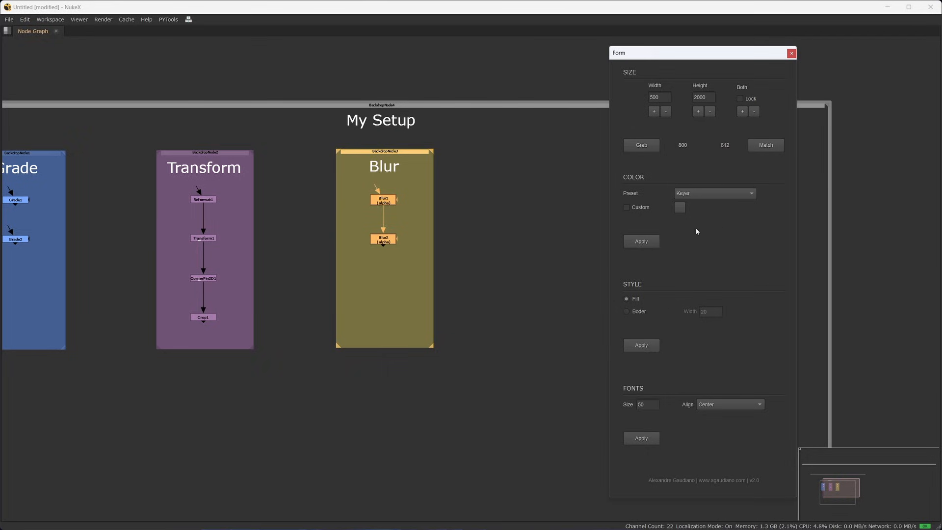
{"action": "left_click", "coordinate": [641, 242]}
{"action": "left_click", "coordinate": [464, 281]}
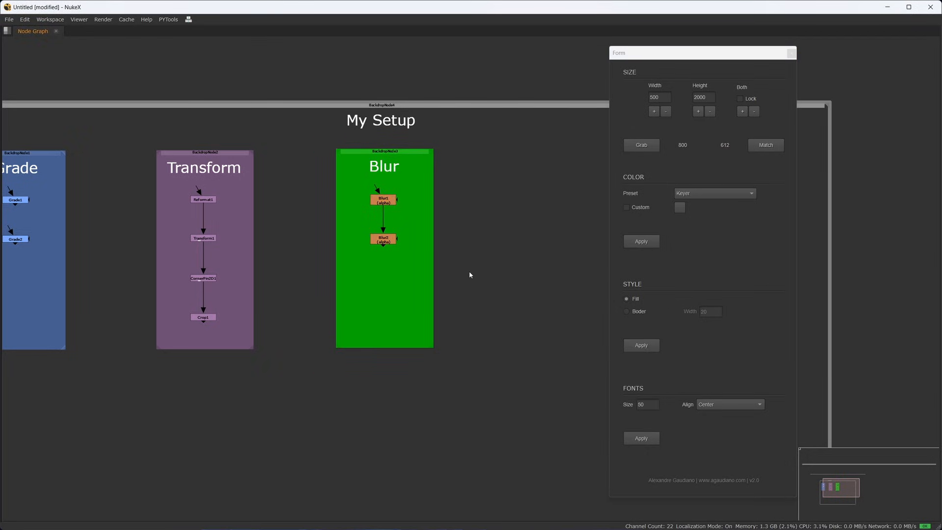
Give the Blur backdrop a custom pale yellow color with red 1, green 1 and blue 0.6, and deselect it.
{"action": "left_click_drag", "start_coordinate": [482, 135], "coordinate": [281, 419]}
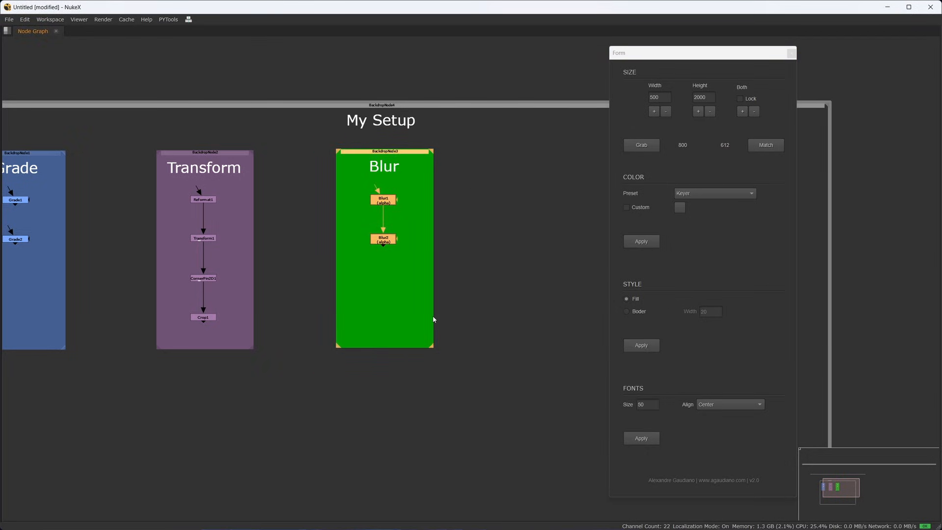
{"action": "left_click", "coordinate": [627, 208]}
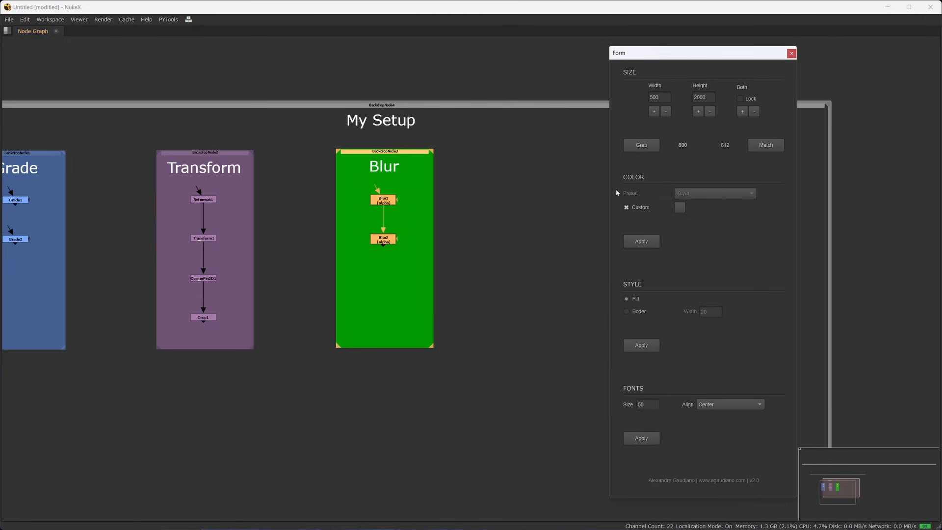
{"action": "left_click", "coordinate": [680, 207]}
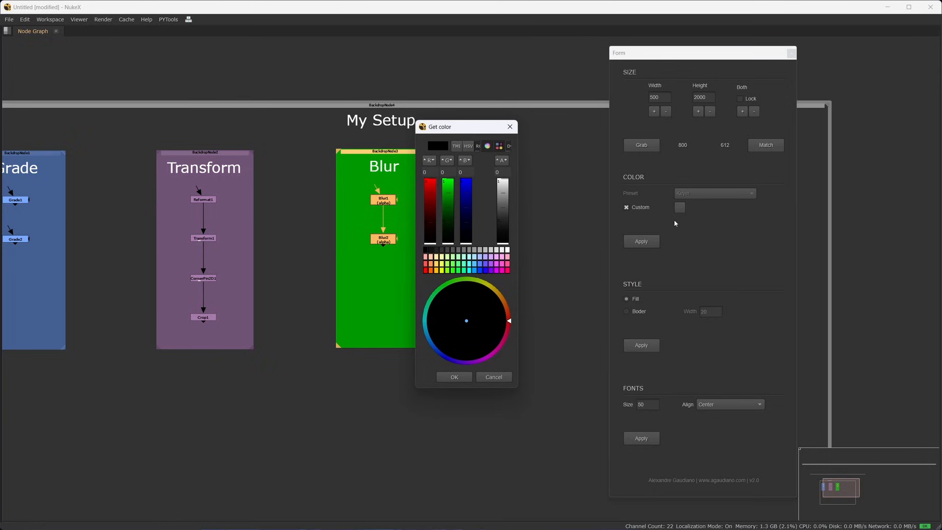
{"action": "left_click", "coordinate": [453, 271]}
{"action": "left_click", "coordinate": [463, 271]}
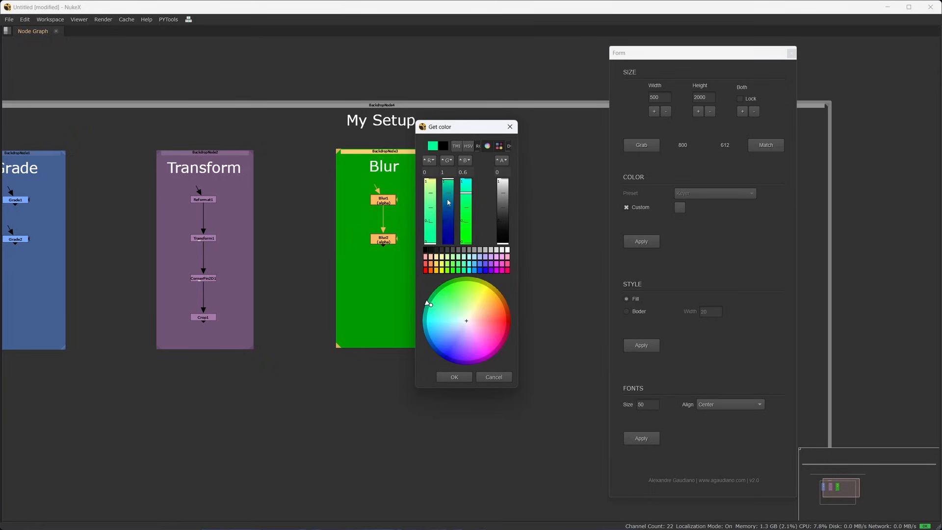
{"action": "left_click", "coordinate": [442, 257]}
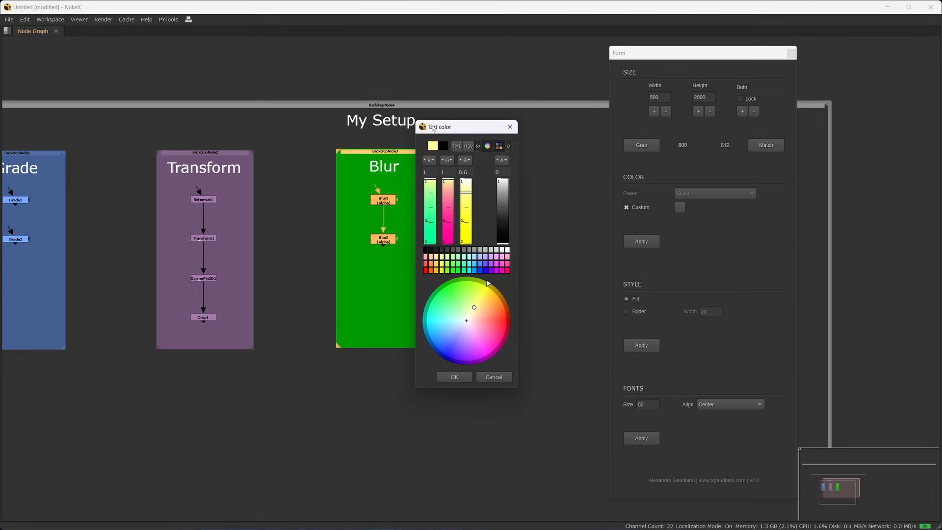
{"action": "left_click", "coordinate": [450, 377]}
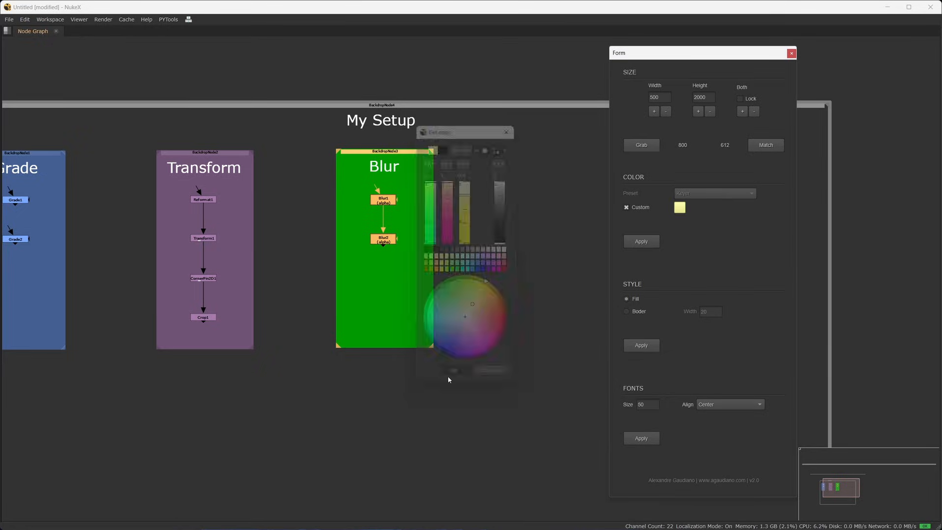
{"action": "left_click", "coordinate": [642, 242]}
{"action": "left_click", "coordinate": [471, 182]}
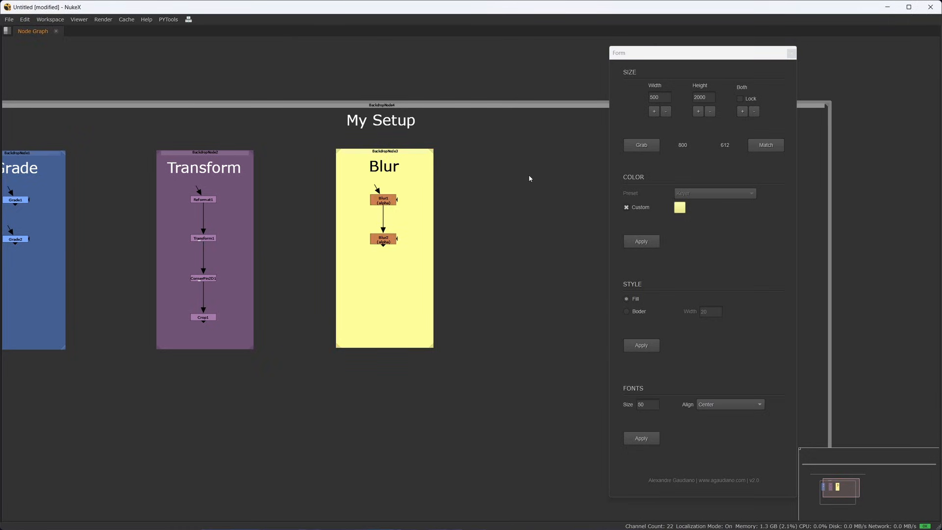
Select the Grade and Transform backdrops and apply the same custom pale yellow color to both.
{"action": "key", "text": "f"}
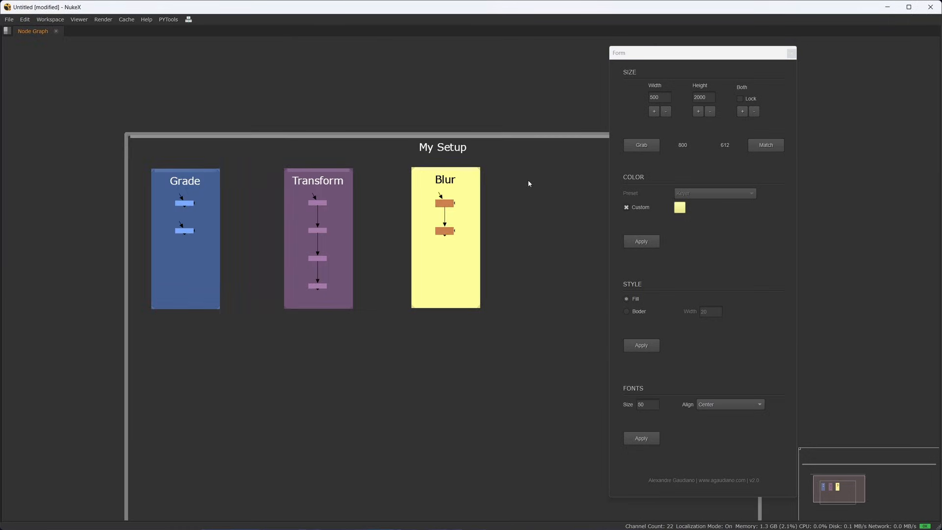
{"action": "left_click_drag", "start_coordinate": [378, 153], "coordinate": [88, 388]}
{"action": "left_click", "coordinate": [642, 242]}
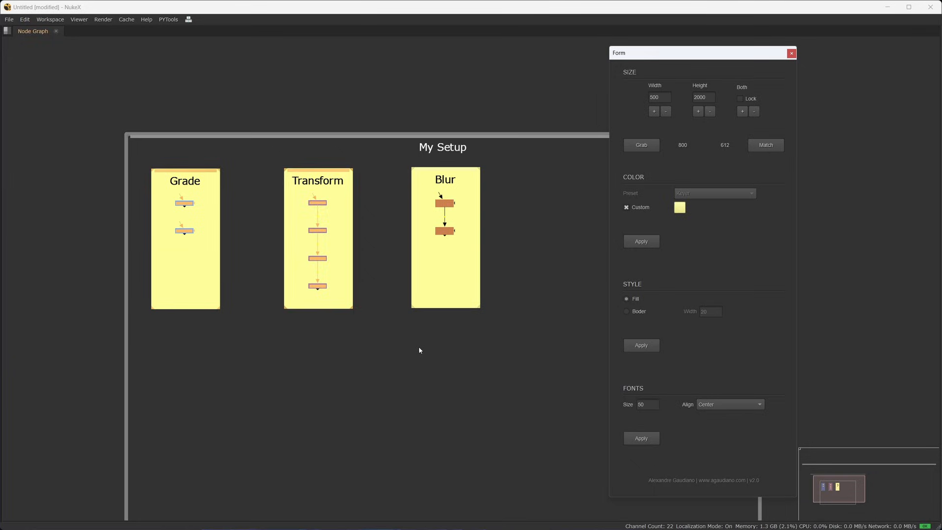
Undo the custom yellow color on the Grade and Transform backdrops.
{"action": "key", "text": "ctrl+z"}
{"action": "key", "text": "ctrl+z"}
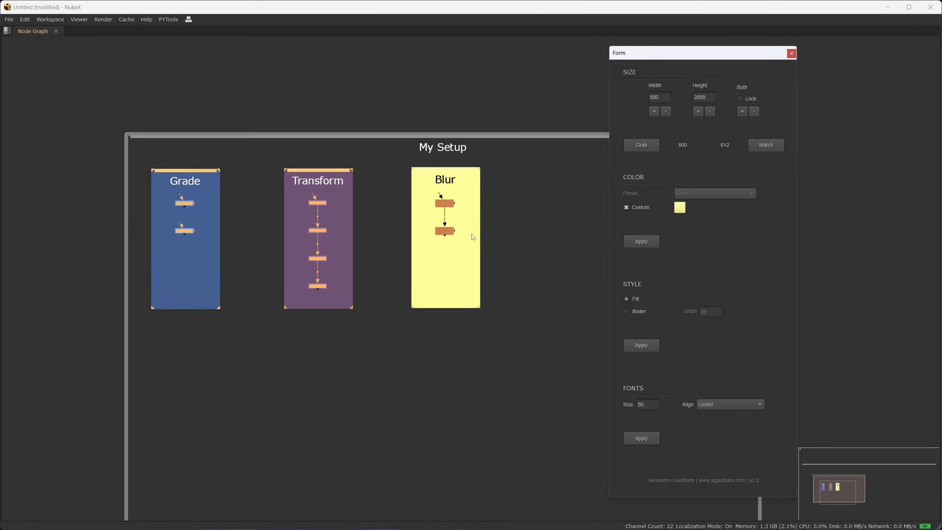
Select the My Setup backdrop, apply the Fill style to it and deselect it.
{"action": "middle_click_drag", "start_coordinate": [417, 245], "coordinate": [384, 258]}
{"action": "scroll", "coordinate": [384, 258], "scroll_direction": "down", "scroll_amount": 2}
{"action": "middle_click_drag", "start_coordinate": [462, 192], "coordinate": [326, 173]}
{"action": "left_click", "coordinate": [326, 167]}
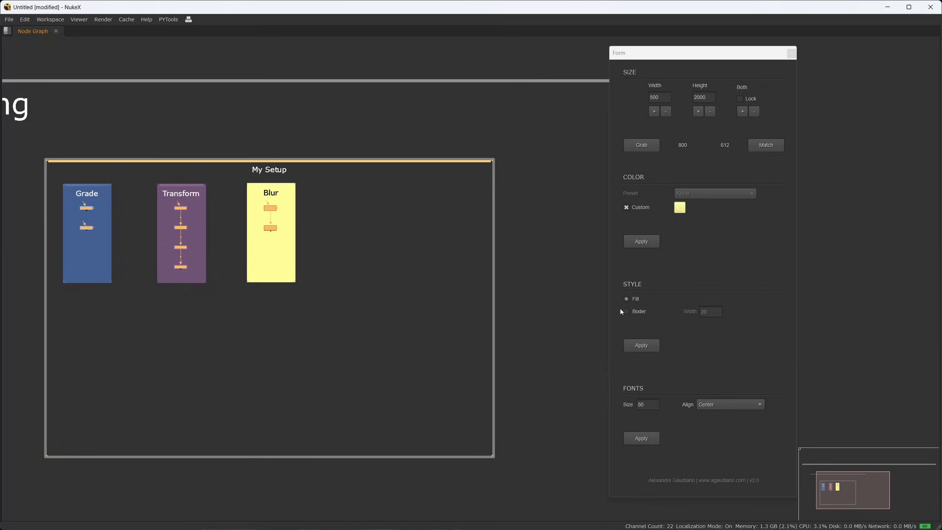
{"action": "left_click", "coordinate": [642, 345]}
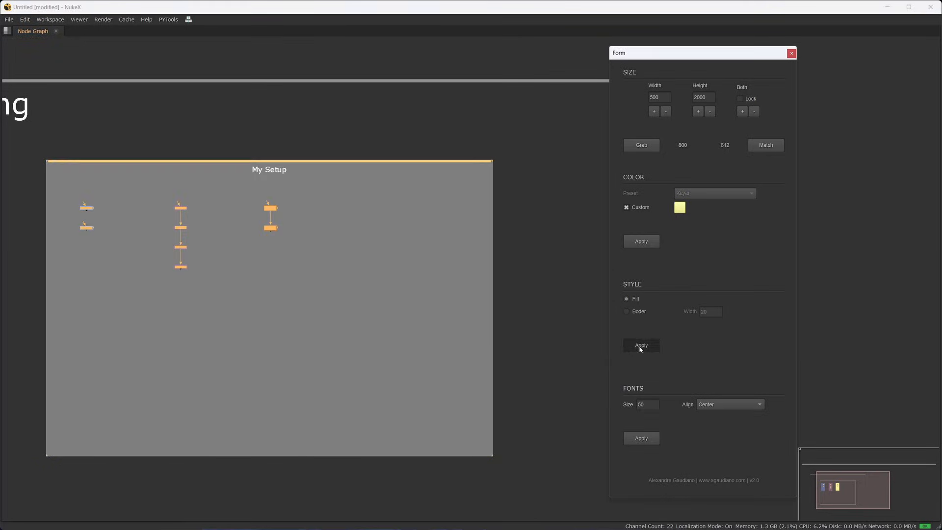
{"action": "left_click", "coordinate": [358, 130]}
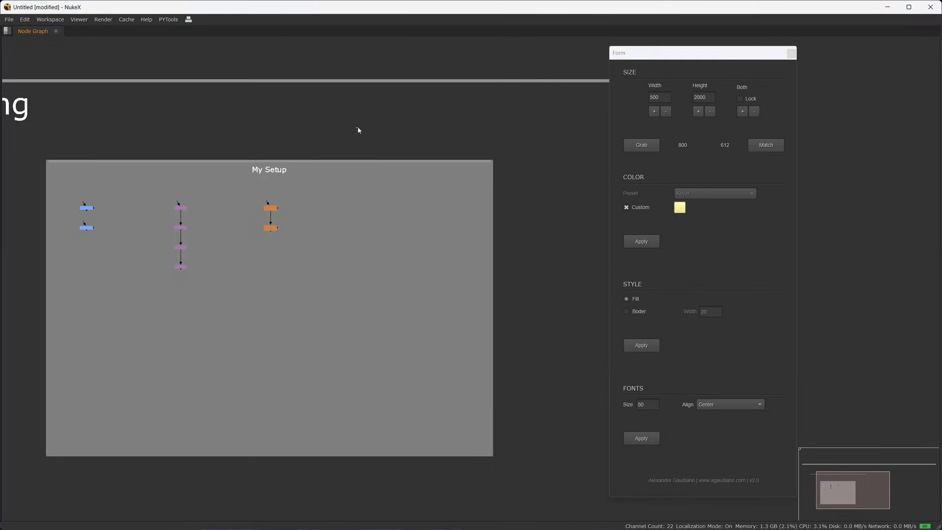
Reselect the My Setup backdrop and switch it to the border style with a width of 20.
{"action": "left_click", "coordinate": [364, 165]}
{"action": "left_click", "coordinate": [639, 312]}
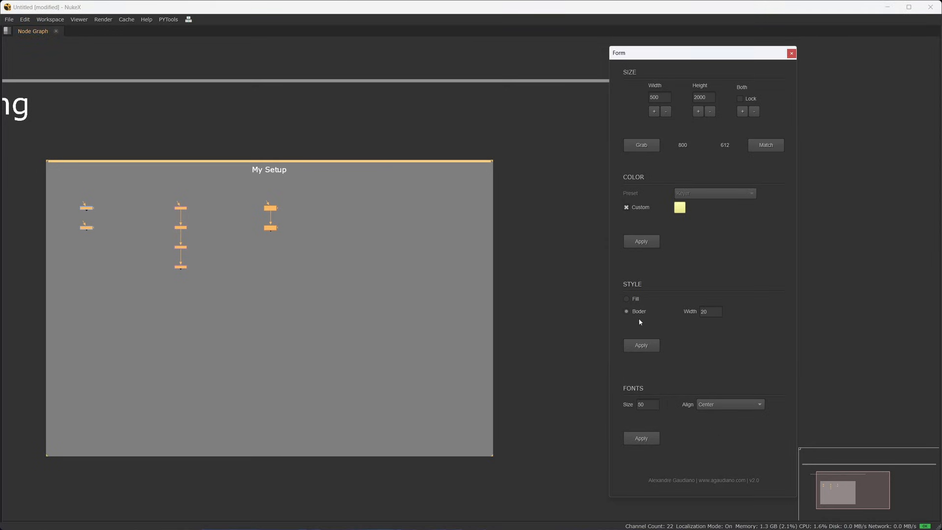
{"action": "left_click", "coordinate": [647, 349]}
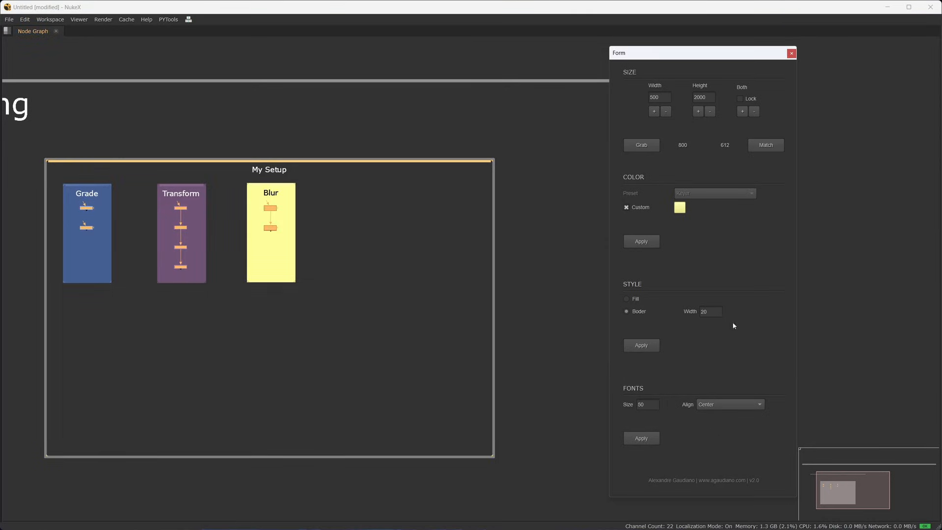
Set the border width to 5 and apply the border style to the My Setup, Grade, Transform and Blur backdrops.
{"action": "middle_click_drag", "start_coordinate": [222, 217], "coordinate": [322, 226]}
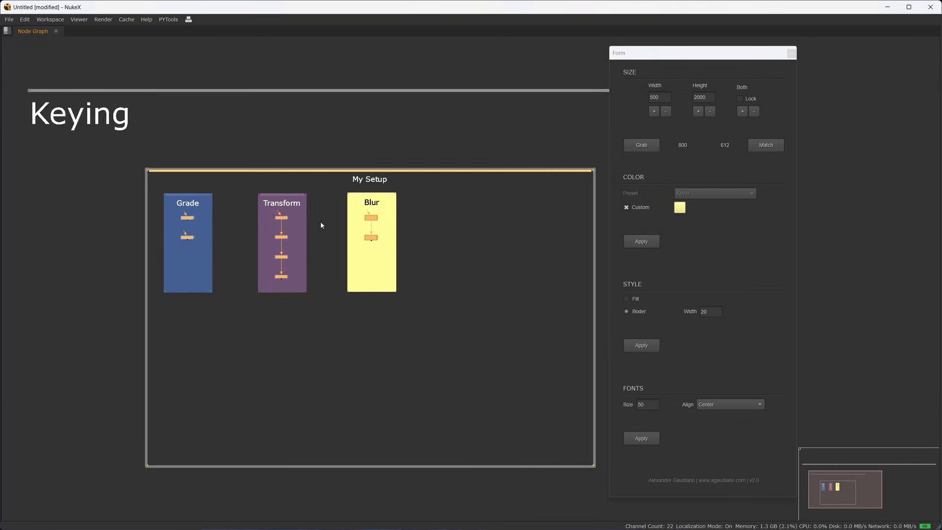
{"action": "scroll", "coordinate": [516, 275], "scroll_direction": "up", "scroll_amount": 2}
{"action": "middle_click_drag", "start_coordinate": [397, 252], "coordinate": [431, 249]}
{"action": "left_click_drag", "start_coordinate": [465, 166], "coordinate": [74, 348]}
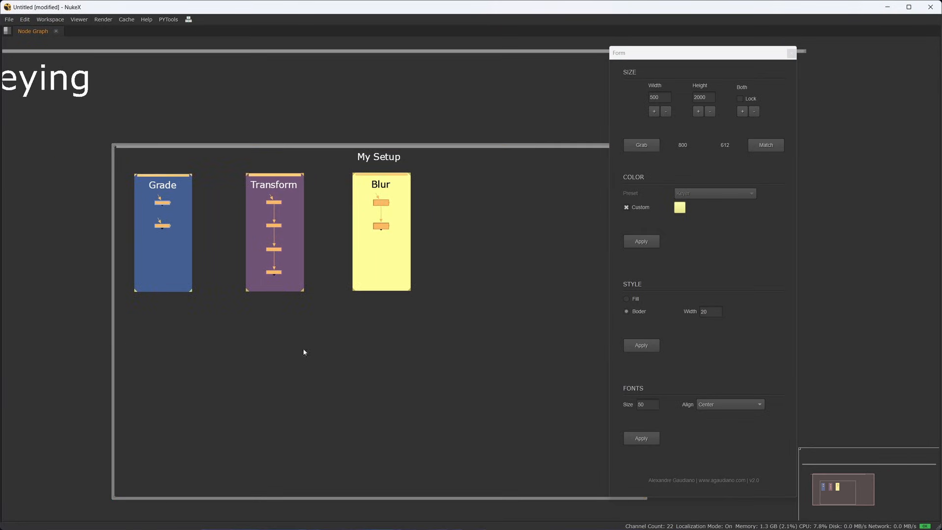
{"action": "double_click", "coordinate": [709, 316]}
{"action": "type", "text": "5"}
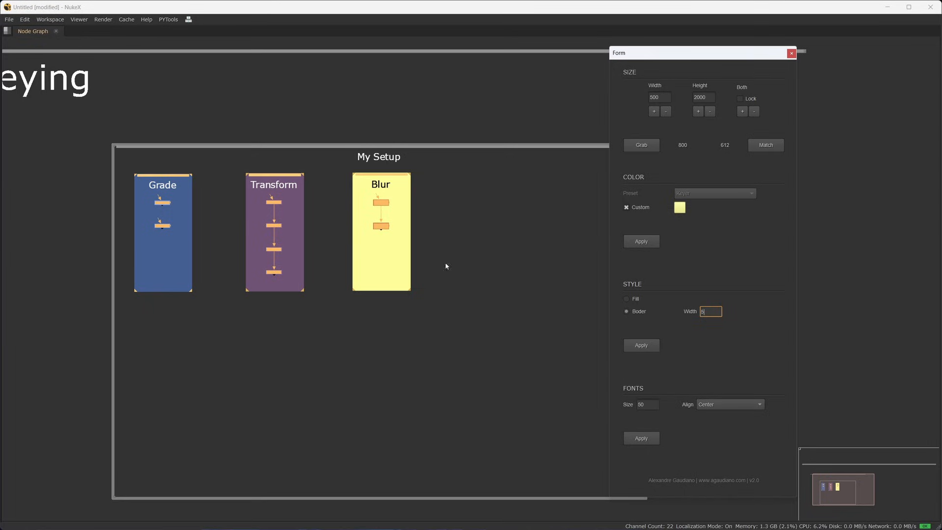
{"action": "scroll", "coordinate": [399, 224], "scroll_direction": "down", "scroll_amount": 3}
{"action": "left_click_drag", "start_coordinate": [141, 167], "coordinate": [542, 483]}
{"action": "left_click", "coordinate": [628, 349]}
{"action": "scroll", "coordinate": [416, 224], "scroll_direction": "up", "scroll_amount": 3}
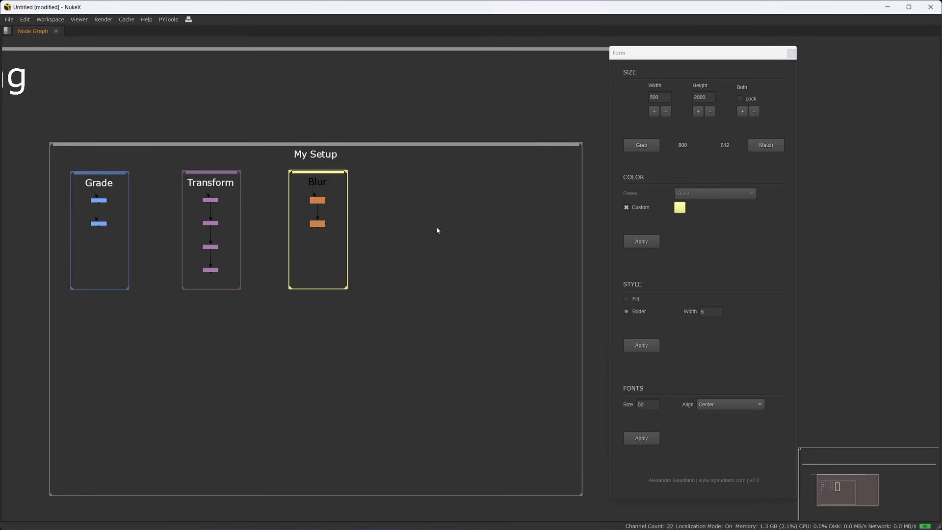
Select the Grade, Transform and Blur backdrops, apply the Fill style to them and deselect them.
{"action": "left_click_drag", "start_coordinate": [396, 167], "coordinate": [56, 348]}
{"action": "left_click", "coordinate": [638, 301]}
{"action": "left_click", "coordinate": [652, 344]}
{"action": "left_click", "coordinate": [483, 343]}
{"action": "scroll", "coordinate": [483, 343], "scroll_direction": "down", "scroll_amount": 1}
{"action": "middle_click_drag", "start_coordinate": [483, 342], "coordinate": [429, 306]}
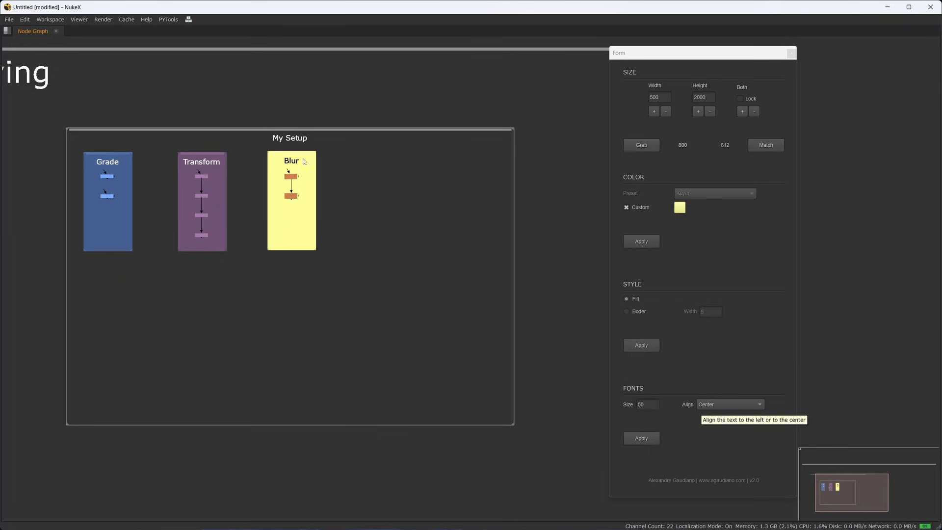
Select the My Setup backdrop and apply font size 200 with Left alignment to its title.
{"action": "left_click", "coordinate": [308, 132]}
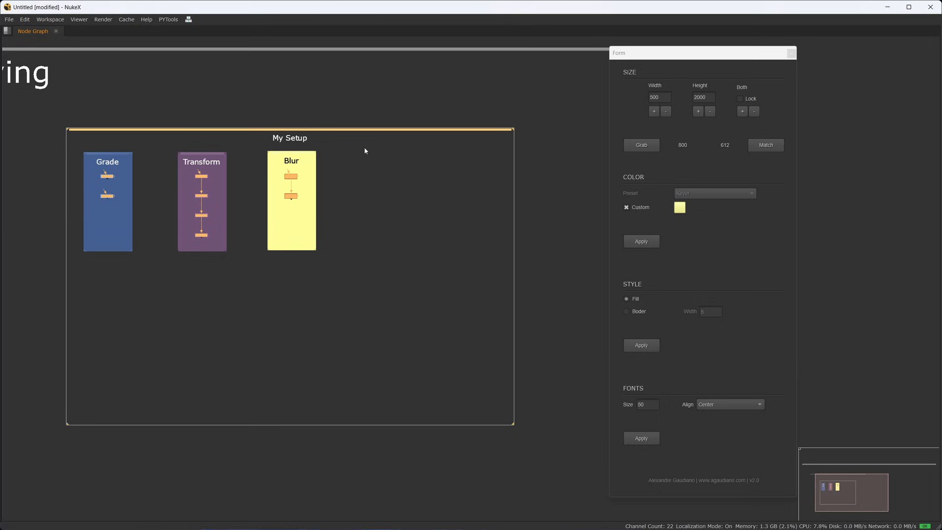
{"action": "left_click", "coordinate": [710, 455]}
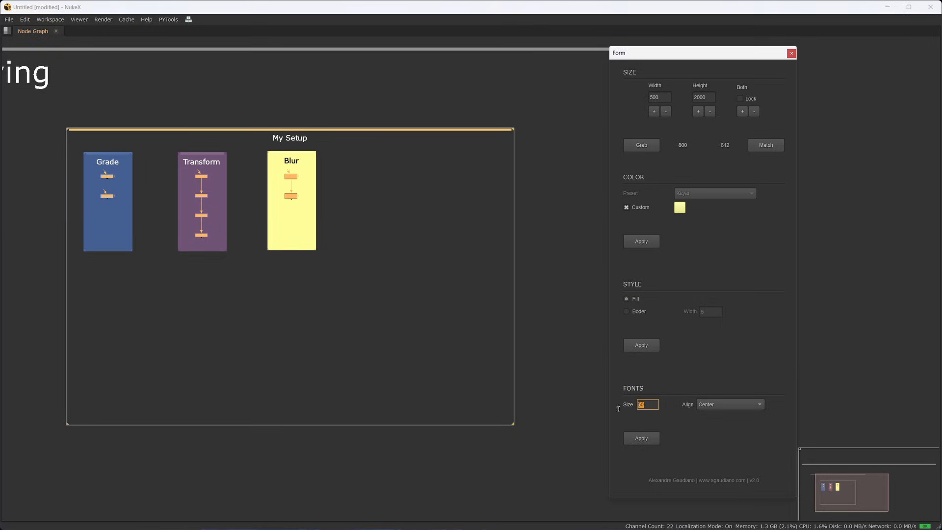
{"action": "type", "text": "200"}
{"action": "left_click", "coordinate": [736, 406]}
{"action": "left_click", "coordinate": [726, 417]}
{"action": "left_click", "coordinate": [641, 438]}
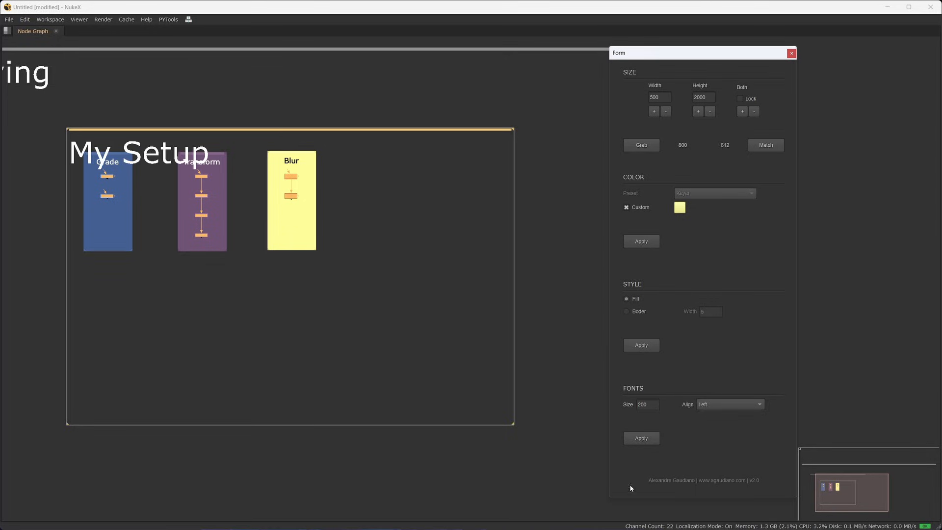
Move the Grade, Transform and Blur backdrops down together so they sit clear below the My Setup title.
{"action": "left_click_drag", "start_coordinate": [360, 84], "coordinate": [54, 302]}
{"action": "left_click_drag", "start_coordinate": [202, 177], "coordinate": [194, 254]}
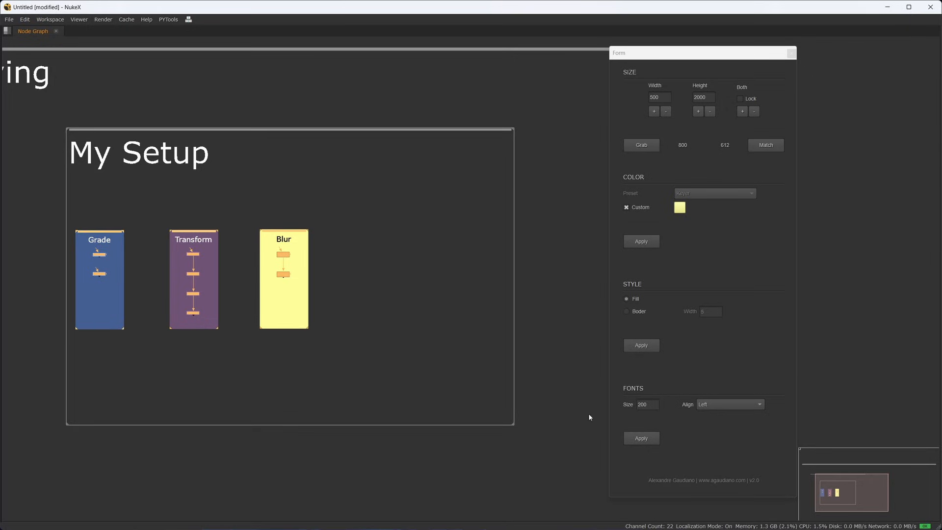
{"action": "middle_click_drag", "start_coordinate": [270, 185], "coordinate": [290, 184]}
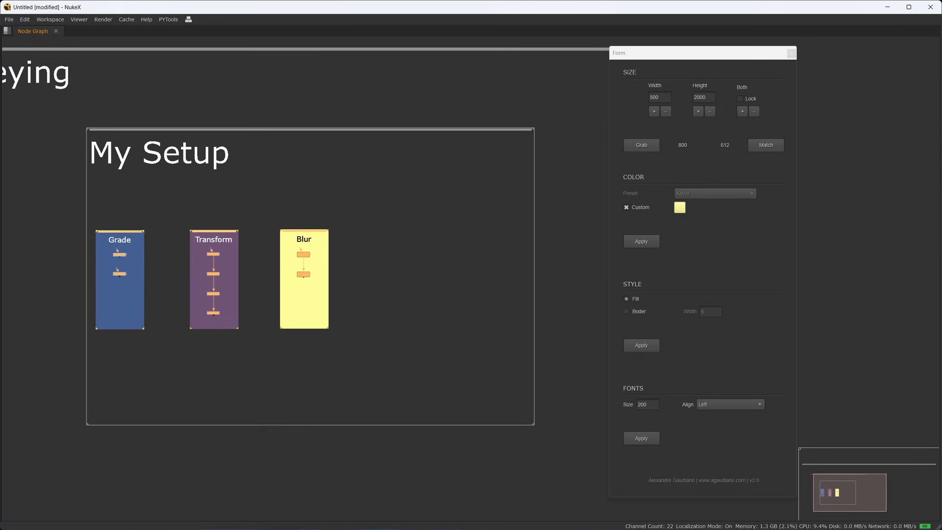
Try font size 200 with Left alignment on the Grade, Transform and Blur titles, and undo it on all three.
{"action": "left_click", "coordinate": [637, 439]}
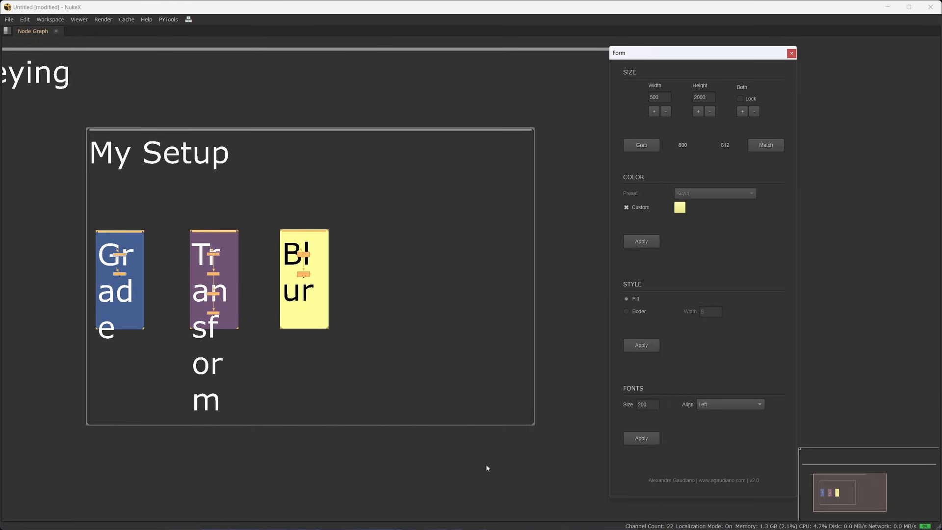
{"action": "key", "text": "ctrl+z"}
{"action": "key", "text": "ctrl+z"}
{"action": "key", "text": "ctrl+z"}
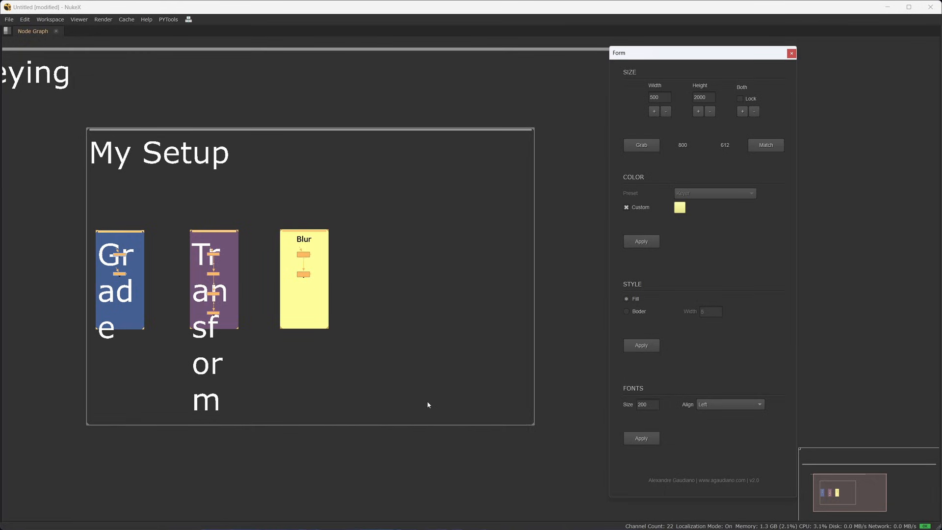
Close the backdrop editing form and fit the node graph in view.
{"action": "scroll", "coordinate": [468, 381], "scroll_direction": "down", "scroll_amount": 2}
{"action": "middle_click_drag", "start_coordinate": [470, 385], "coordinate": [302, 381]}
{"action": "scroll", "coordinate": [471, 361], "scroll_direction": "down", "scroll_amount": 3}
{"action": "scroll", "coordinate": [302, 381], "scroll_direction": "down", "scroll_amount": 2}
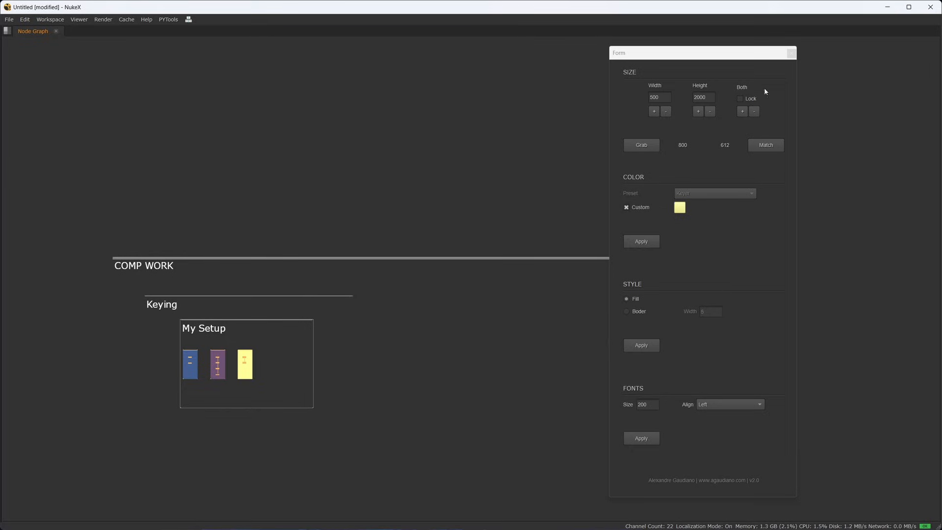
{"action": "left_click", "coordinate": [791, 53]}
{"action": "key", "text": "f"}
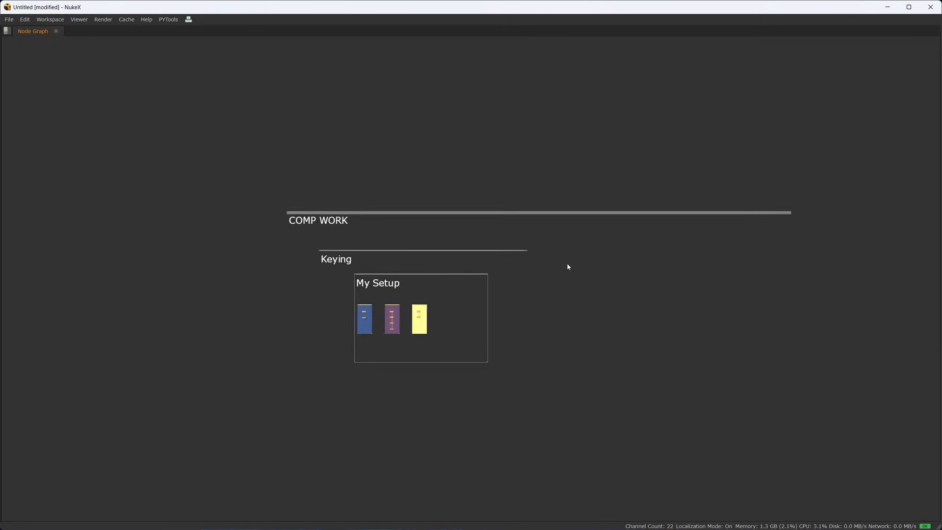
Select the Blur backdrop with its nodes and nudge it in all directions, ending slightly right of its starting position.
{"action": "scroll", "coordinate": [489, 283], "scroll_direction": "up", "scroll_amount": 3}
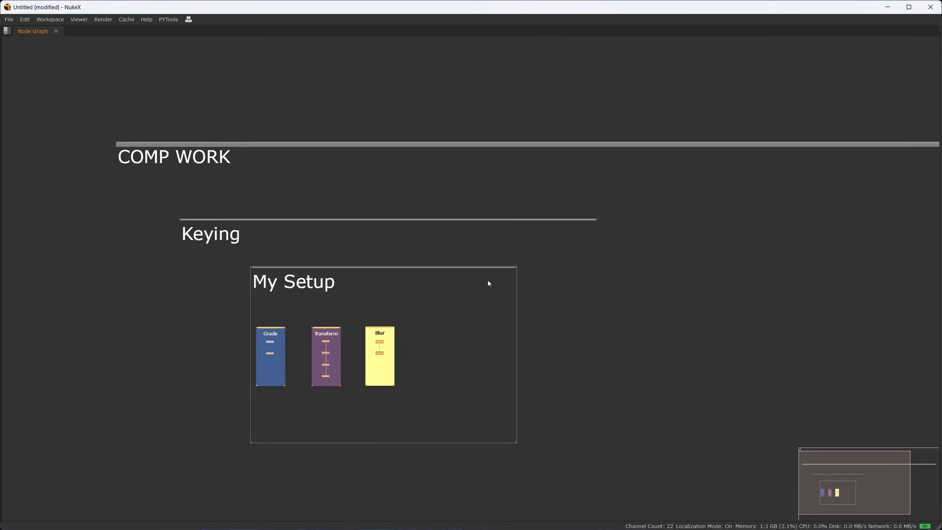
{"action": "scroll", "coordinate": [489, 289], "scroll_direction": "up", "scroll_amount": 3}
{"action": "left_click_drag", "start_coordinate": [533, 237], "coordinate": [347, 393]}
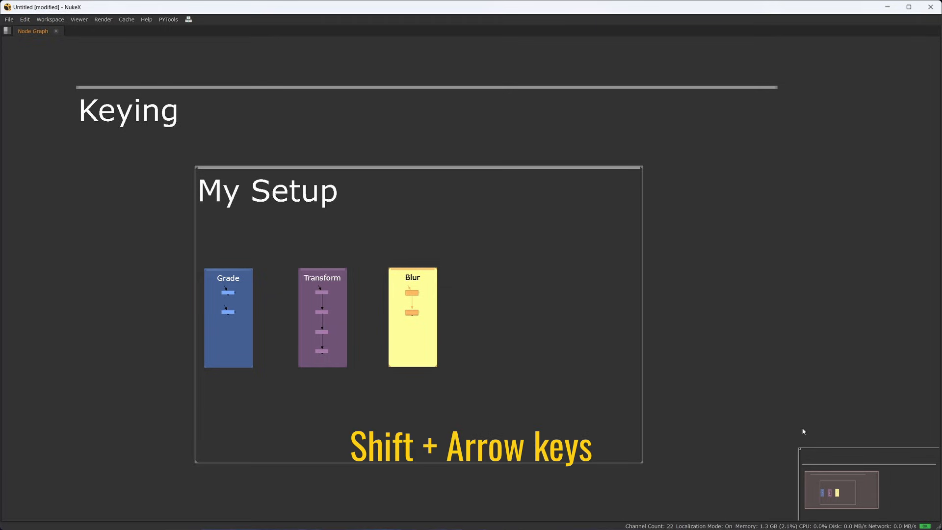
{"action": "key", "text": "shift+Right"}
{"action": "key", "text": "shift+Right"}
{"action": "key", "text": "shift+Right"}
{"action": "key", "text": "shift+Right"}
{"action": "key", "text": "shift+Right"}
{"action": "key", "text": "shift+Left"}
{"action": "key", "text": "shift+Left"}
{"action": "key", "text": "shift+Left"}
{"action": "key", "text": "shift+Left"}
{"action": "key", "text": "shift+Left"}
{"action": "key", "text": "shift+Left"}
{"action": "key", "text": "shift+Right"}
{"action": "key", "text": "shift+Right"}
{"action": "key", "text": "shift+Right"}
{"action": "key", "text": "shift+Right"}
{"action": "key", "text": "shift+Down"}
{"action": "key", "text": "shift+Down"}
{"action": "key", "text": "shift+Right"}
{"action": "key", "text": "shift+Right"}
{"action": "key", "text": "shift+Down"}
{"action": "key", "text": "shift+Left"}
{"action": "key", "text": "shift+Left"}
{"action": "key", "text": "shift+Left"}
{"action": "key", "text": "shift+Up"}
{"action": "key", "text": "shift+Up"}
{"action": "key", "text": "shift+Up"}
{"action": "key", "text": "shift+Up"}
{"action": "key", "text": "shift+Left"}
{"action": "key", "text": "shift+Down"}
{"action": "key", "text": "shift+Right"}
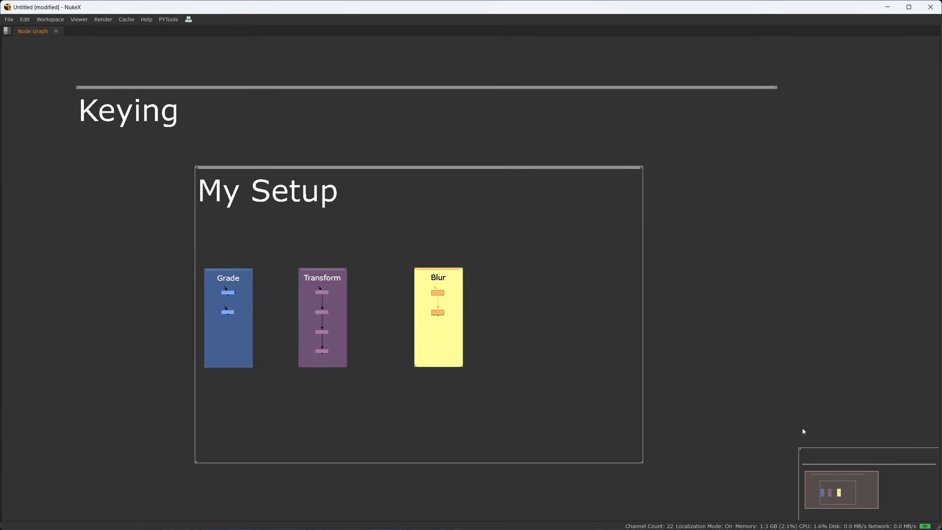
{"action": "key", "text": "shift+Left"}
Select the My Setup backdrop with everything inside and nudge it left, down and back up, ending farther left beneath the Keying title.
{"action": "scroll", "coordinate": [663, 339], "scroll_direction": "up", "scroll_amount": 4}
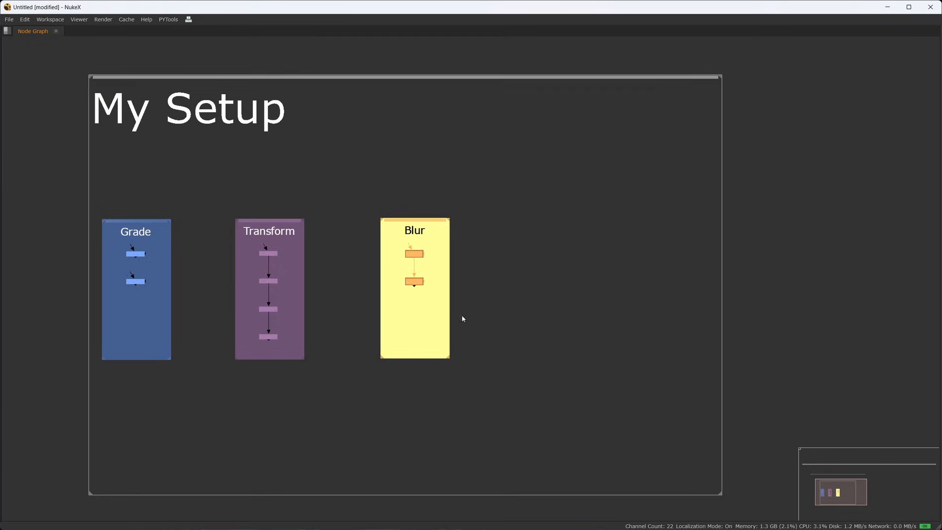
{"action": "middle_click_drag", "start_coordinate": [447, 250], "coordinate": [493, 248]}
{"action": "left_click_drag", "start_coordinate": [421, 162], "coordinate": [154, 316]}
{"action": "scroll", "coordinate": [582, 250], "scroll_direction": "down", "scroll_amount": 3}
{"action": "left_click_drag", "start_coordinate": [745, 128], "coordinate": [124, 503]}
{"action": "key", "text": "shift+Left"}
{"action": "key", "text": "shift+Left"}
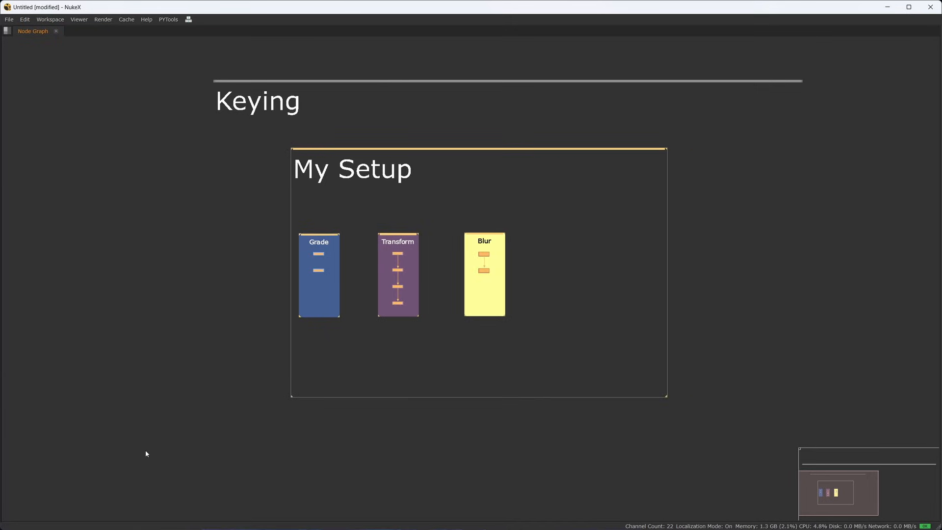
{"action": "key", "text": "shift+Left"}
{"action": "key", "text": "shift+Left"}
{"action": "key", "text": "shift+Left"}
{"action": "key", "text": "shift+Left"}
{"action": "key", "text": "shift+Down"}
{"action": "key", "text": "shift+Down"}
{"action": "key", "text": "shift+Left"}
{"action": "key", "text": "shift+Left"}
{"action": "key", "text": "shift+Left"}
{"action": "key", "text": "shift+Up"}
{"action": "key", "text": "shift+Up"}
{"action": "key", "text": "shift+Right"}
{"action": "key", "text": "shift+Right"}
{"action": "key", "text": "shift+Right"}
{"action": "key", "text": "shift+Right"}
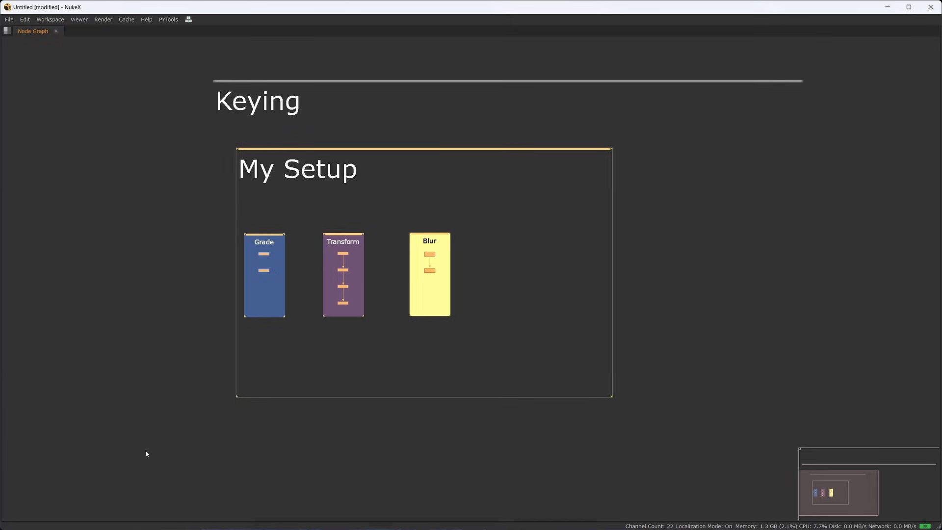
Select only the Blur backdrop and extend its right edge in small increments.
{"action": "scroll", "coordinate": [411, 412], "scroll_direction": "up", "scroll_amount": 2}
{"action": "scroll", "coordinate": [411, 411], "scroll_direction": "up", "scroll_amount": 2}
{"action": "left_click_drag", "start_coordinate": [630, 39], "coordinate": [407, 272]}
{"action": "middle_click_drag", "start_coordinate": [540, 248], "coordinate": [467, 316]}
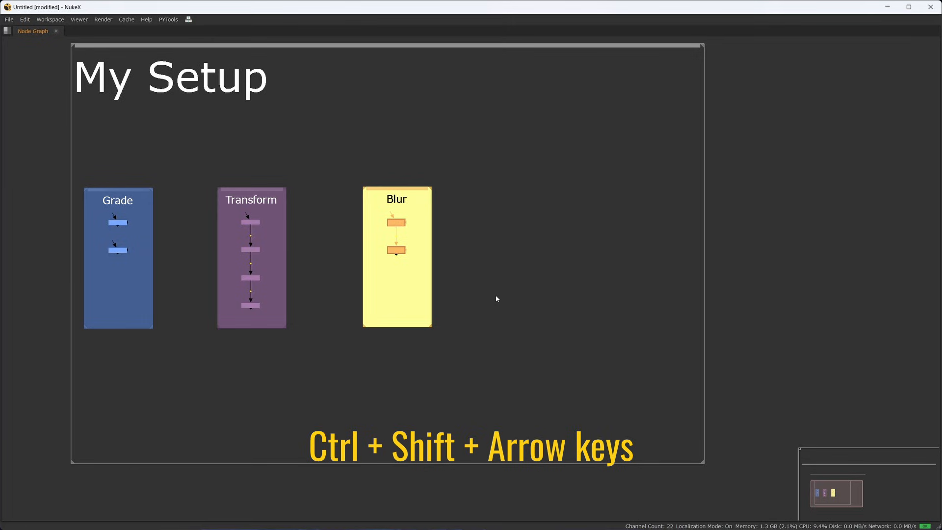
{"action": "key", "text": "ctrl+shift+Right"}
{"action": "key", "text": "ctrl+shift+Right"}
{"action": "key", "text": "ctrl+shift+Right"}
{"action": "key", "text": "ctrl+shift+Right"}
{"action": "key", "text": "ctrl+shift+Right"}
{"action": "key", "text": "ctrl+shift+Right"}
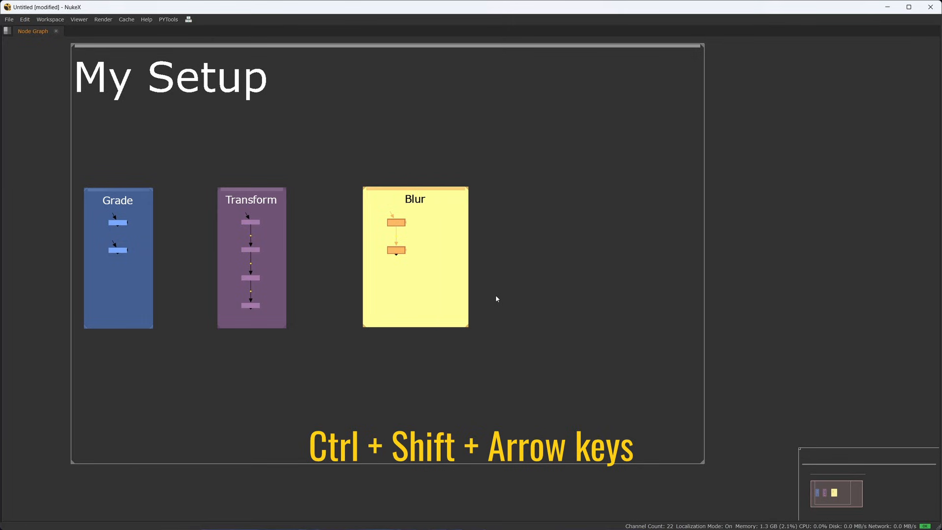
Narrow the Blur backdrop in small increments back to its original width.
{"action": "key", "text": "ctrl+shift+Left"}
{"action": "key", "text": "ctrl+shift+Left"}
{"action": "key", "text": "ctrl+shift+Left"}
{"action": "key", "text": "ctrl+shift+Left"}
{"action": "key", "text": "ctrl+shift+Left"}
{"action": "key", "text": "ctrl+shift+Left"}
{"action": "key", "text": "ctrl+shift+Left"}
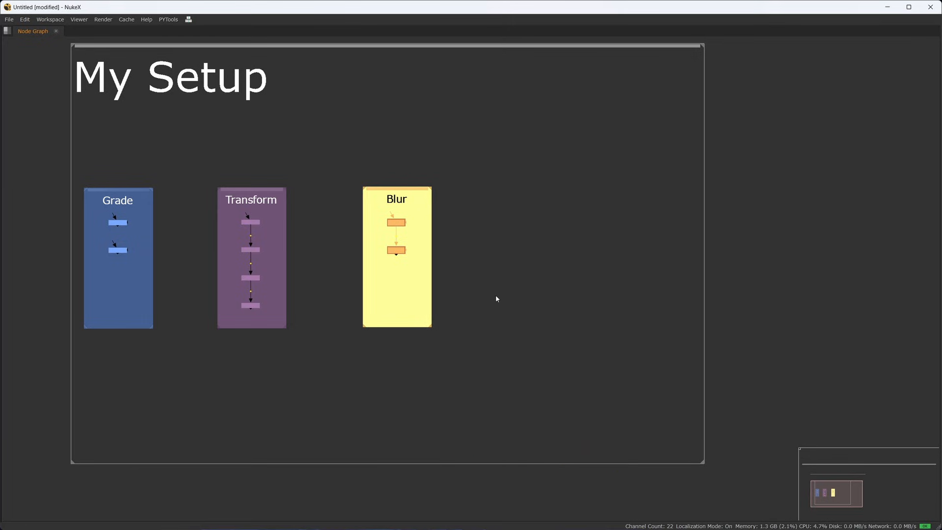
Vary the Blur backdrop's height and bring it back, and widen the backdrop by two increments.
{"action": "key", "text": "ctrl+shift+Down"}
{"action": "key", "text": "ctrl+shift+Up"}
{"action": "key", "text": "ctrl+shift+Up"}
{"action": "key", "text": "ctrl+shift+Right"}
{"action": "key", "text": "ctrl+shift+Right"}
{"action": "key", "text": "ctrl+shift+Down"}
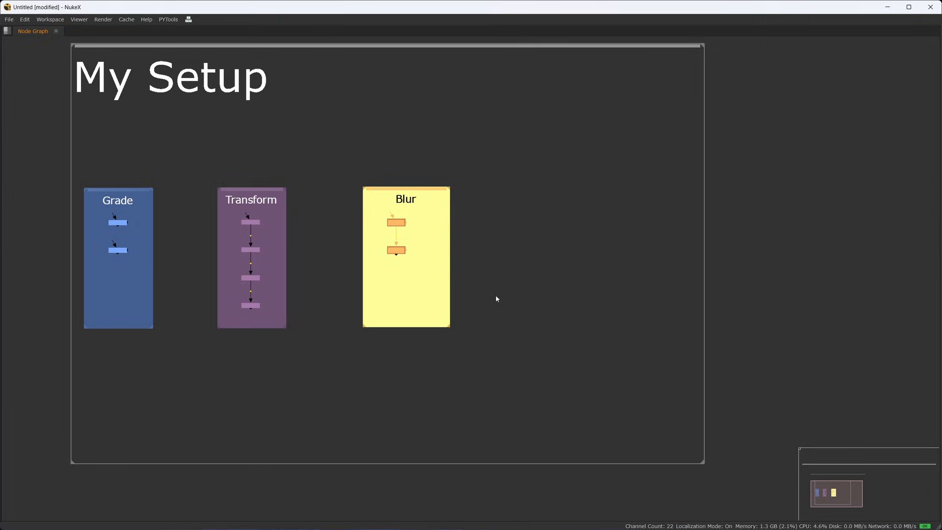
Select the My Setup backdrop with everything inside and vary all the backdrops' widths together, ending slightly wider.
{"action": "scroll", "coordinate": [496, 297], "scroll_direction": "down", "scroll_amount": 10}
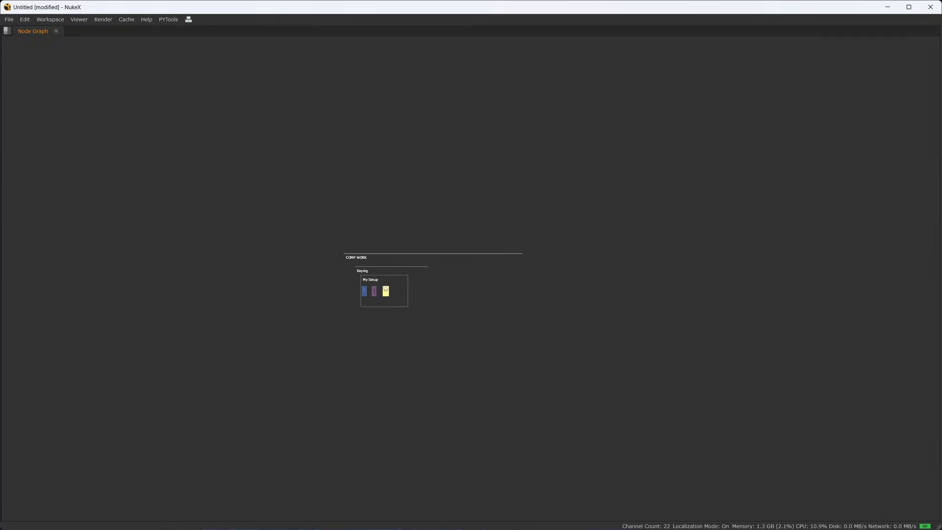
{"action": "left_click_drag", "start_coordinate": [444, 267], "coordinate": [239, 370]}
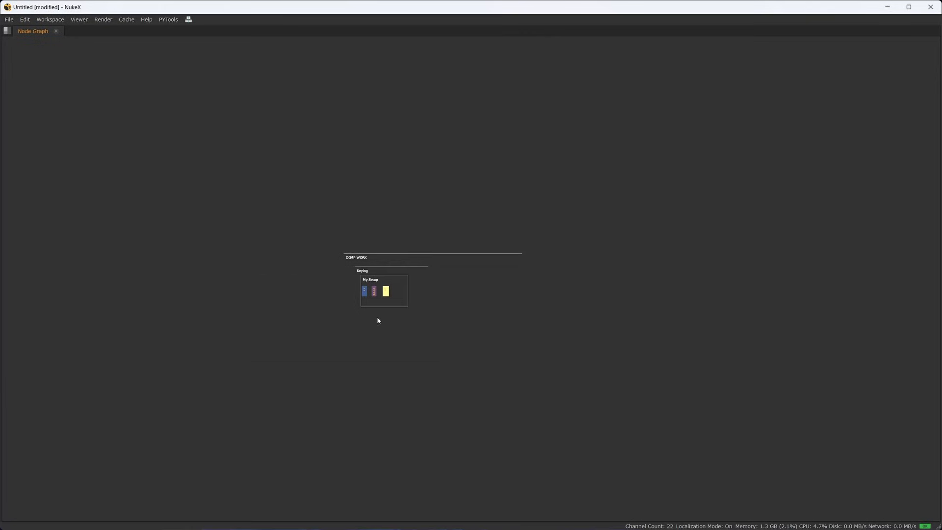
{"action": "scroll", "coordinate": [378, 320], "scroll_direction": "up", "scroll_amount": 5}
{"action": "middle_click_drag", "start_coordinate": [375, 224], "coordinate": [247, 270]}
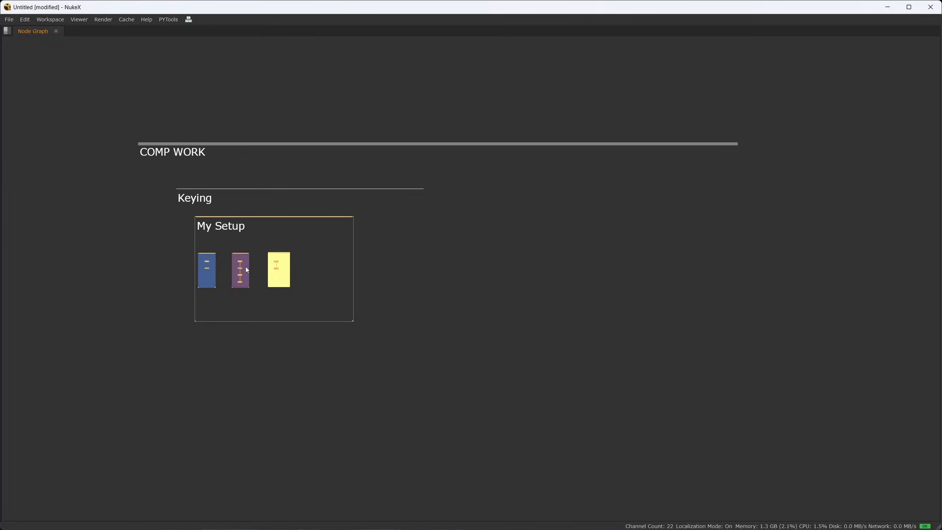
{"action": "key", "text": "alt+Right"}
{"action": "key", "text": "alt+Right"}
{"action": "key", "text": "alt+Right"}
{"action": "key", "text": "alt+Left"}
{"action": "key", "text": "alt+Left"}
{"action": "key", "text": "alt+Left"}
{"action": "key", "text": "alt+Left"}
{"action": "key", "text": "alt+Left"}
{"action": "key", "text": "alt+Left"}
{"action": "key", "text": "alt+Right"}
{"action": "key", "text": "alt+Right"}
{"action": "key", "text": "alt+Right"}
{"action": "key", "text": "alt+Right"}
{"action": "key", "text": "alt+Left"}
{"action": "key", "text": "alt+Left"}
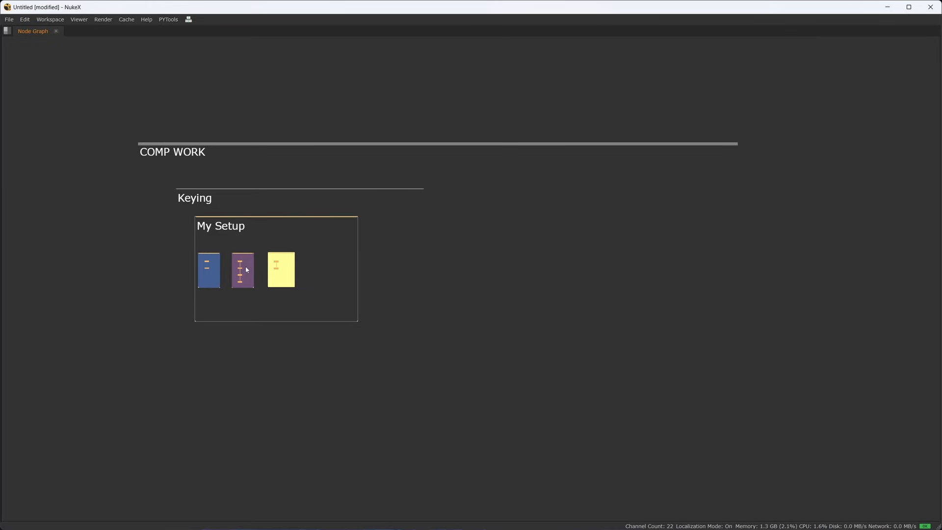
Leave only the outer My Setup backdrop selected and narrow it from its right edge in small increments.
{"action": "left_click", "coordinate": [142, 284]}
{"action": "left_click_drag", "start_coordinate": [176, 196], "coordinate": [433, 362]}
{"action": "left_click_drag", "start_coordinate": [358, 237], "coordinate": [129, 311]}
{"action": "key", "text": "alt+Left"}
{"action": "key", "text": "alt+Left"}
{"action": "key", "text": "alt+Left"}
{"action": "key", "text": "alt+Left"}
{"action": "key", "text": "alt+Left"}
{"action": "key", "text": "alt+Left"}
{"action": "key", "text": "alt+Left"}
{"action": "key", "text": "alt+Left"}
{"action": "key", "text": "alt+Left"}
{"action": "key", "text": "alt+Left"}
{"action": "key", "text": "alt+Left"}
{"action": "key", "text": "alt+Left"}
{"action": "key", "text": "alt+Left"}
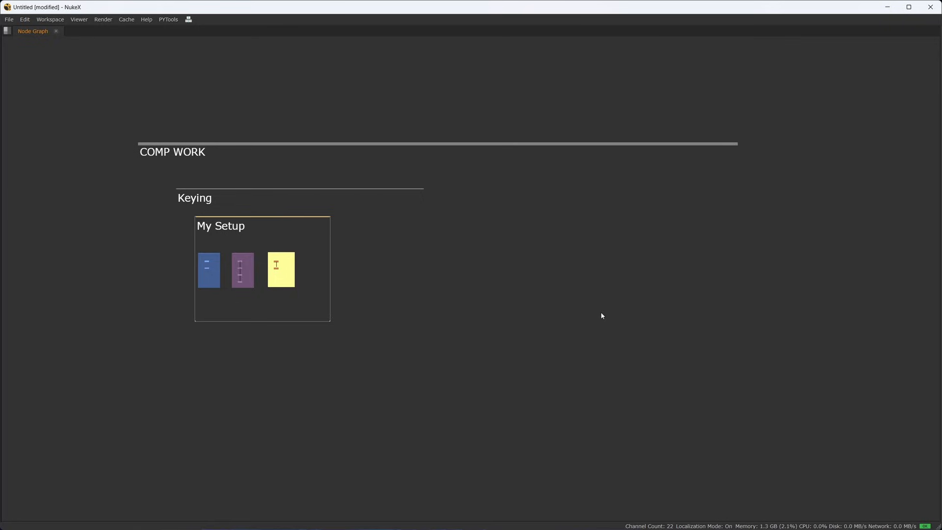
Vary the outer My Setup backdrop's height and width in small increments, ending slightly wider and shorter.
{"action": "key", "text": "alt+Down"}
{"action": "key", "text": "alt+Down"}
{"action": "key", "text": "alt+Right"}
{"action": "key", "text": "alt+Right"}
{"action": "key", "text": "alt+Up"}
{"action": "key", "text": "alt+Left"}
{"action": "key", "text": "alt+Left"}
{"action": "key", "text": "alt+Up"}
{"action": "key", "text": "alt+Up"}
{"action": "key", "text": "alt+Right"}
{"action": "key", "text": "alt+Right"}
{"action": "key", "text": "alt+Right"}
{"action": "key", "text": "alt+Right"}
{"action": "key", "text": "alt+Right"}
{"action": "key", "text": "alt+Right"}
{"action": "key", "text": "alt+Right"}
{"action": "key", "text": "alt+Right"}
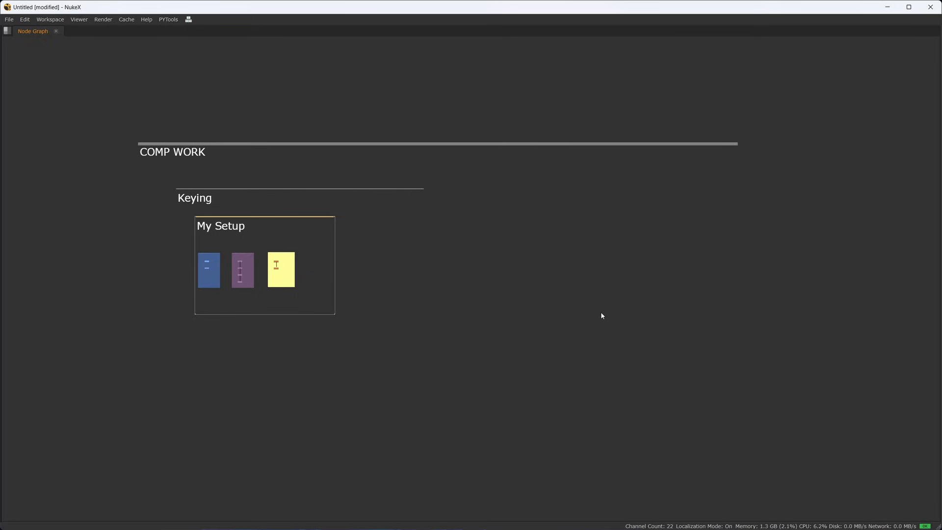
Move the Blur backdrop with its nodes further right inside My Setup, and shift the Transform backdrop with its nodes slightly right.
{"action": "scroll", "coordinate": [217, 303], "scroll_direction": "up", "scroll_amount": 6}
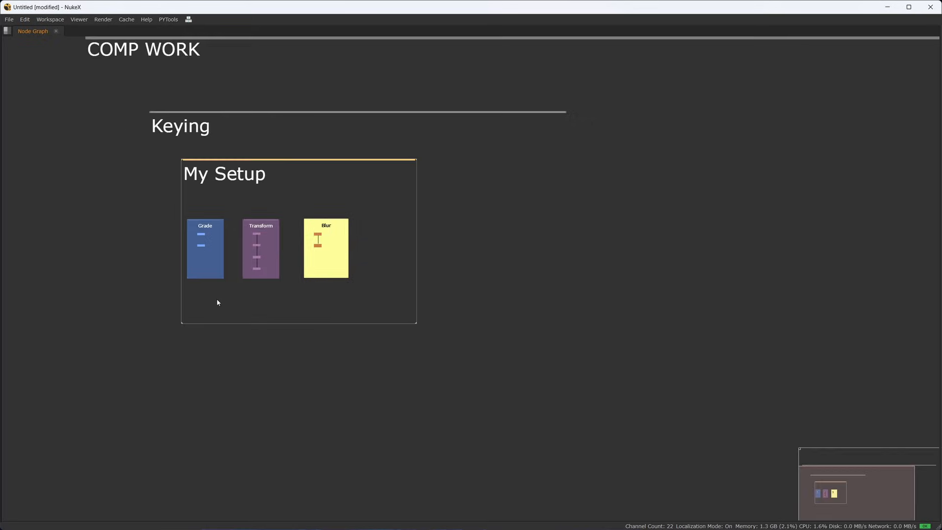
{"action": "left_click_drag", "start_coordinate": [358, 180], "coordinate": [462, 349]}
{"action": "left_click_drag", "start_coordinate": [393, 239], "coordinate": [472, 239]}
{"action": "left_click_drag", "start_coordinate": [394, 186], "coordinate": [218, 378]}
{"action": "left_click_drag", "start_coordinate": [288, 237], "coordinate": [301, 237]}
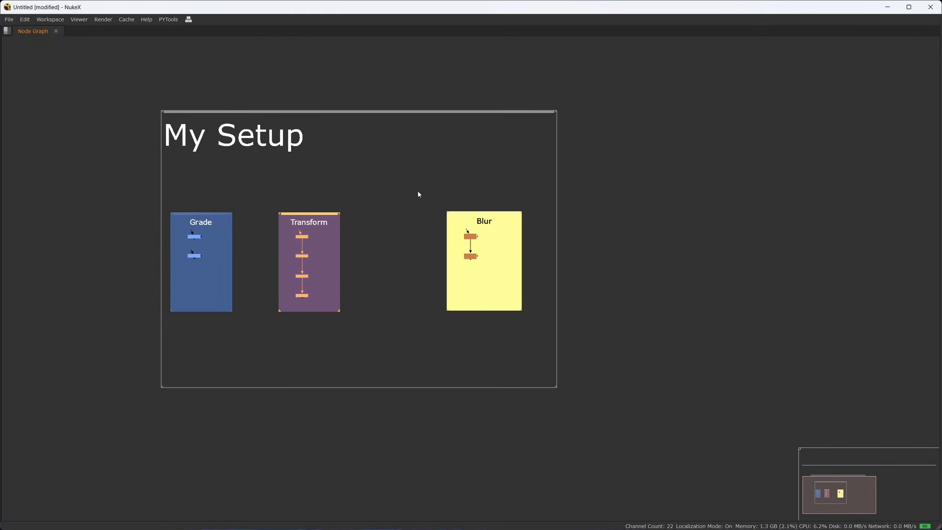
Widen the Transform backdrop by three increments and narrow it back by three.
{"action": "key", "text": "alt+Right"}
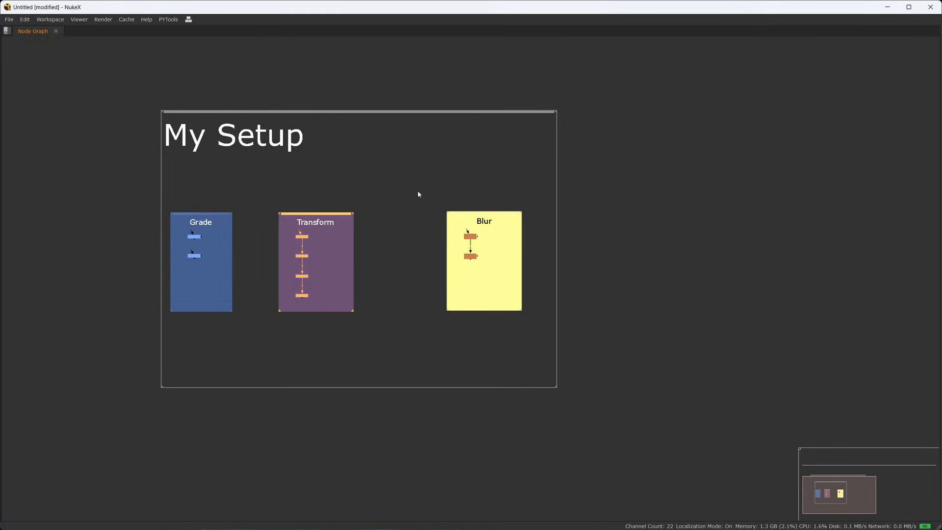
{"action": "key", "text": "alt+Right"}
{"action": "key", "text": "alt+Right"}
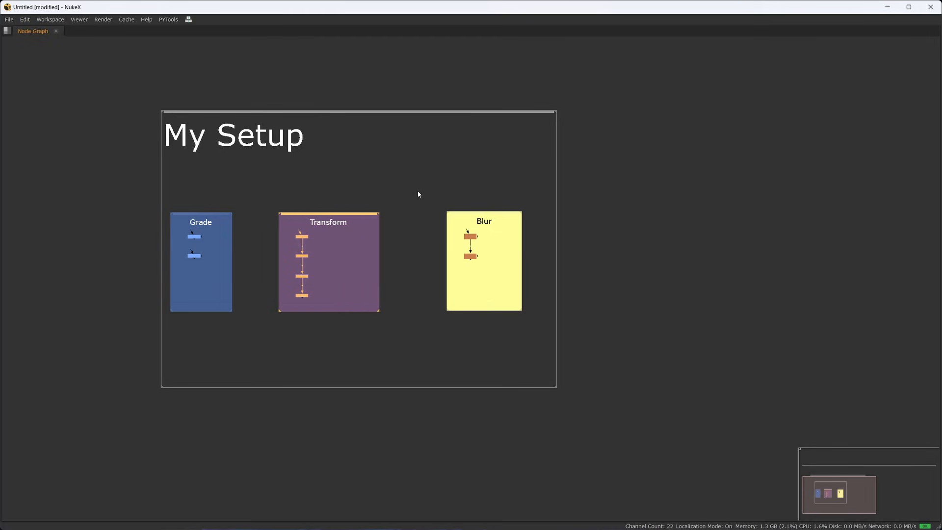
{"action": "key", "text": "alt+Left"}
{"action": "key", "text": "alt+Left"}
{"action": "key", "text": "alt+Left"}
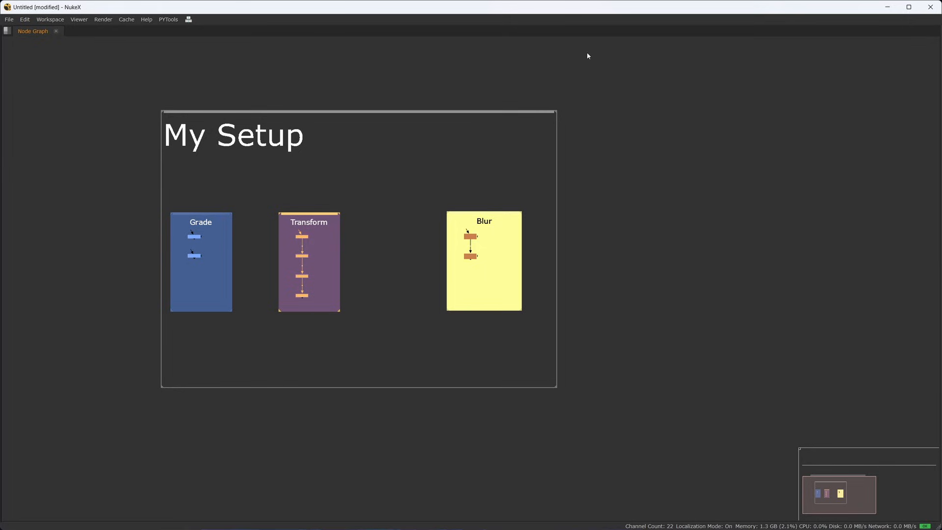
Enlarge the Transform backdrop by one increment in width and height, and move only the backdrop, without its nodes, one increment left and up.
{"action": "key", "text": "alt+Right"}
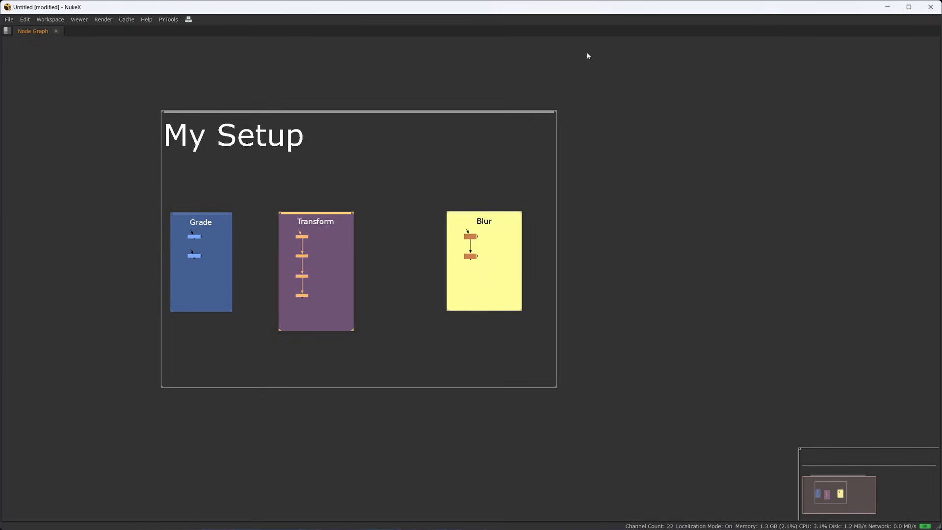
{"action": "left_click_drag", "start_coordinate": [377, 220], "coordinate": [262, 321], "text": "shift"}
{"action": "left_click_drag", "start_coordinate": [429, 186], "coordinate": [274, 391]}
{"action": "left_click_drag", "start_coordinate": [450, 153], "coordinate": [234, 406]}
{"action": "key", "text": "alt+a"}
{"action": "key", "text": "Left"}
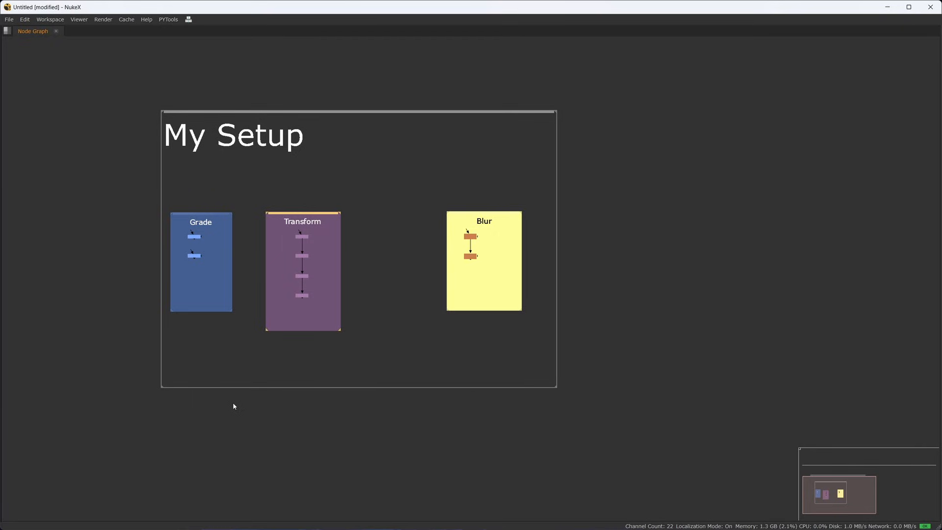
{"action": "key", "text": "Up"}
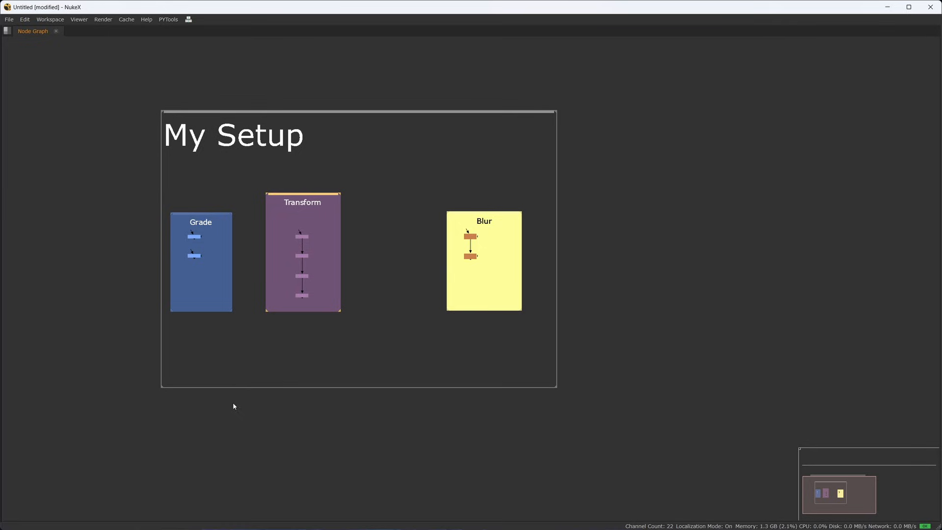
Select the Blur backdrop with its nodes, widen it by one increment and shorten it by one increment.
{"action": "left_click", "coordinate": [474, 294]}
{"action": "left_click_drag", "start_coordinate": [564, 192], "coordinate": [369, 381]}
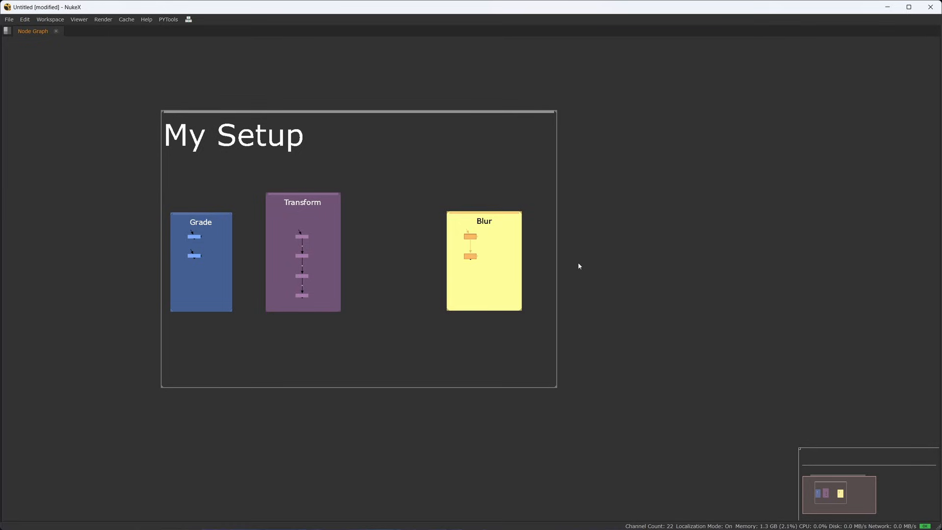
{"action": "key", "text": "alt+Right"}
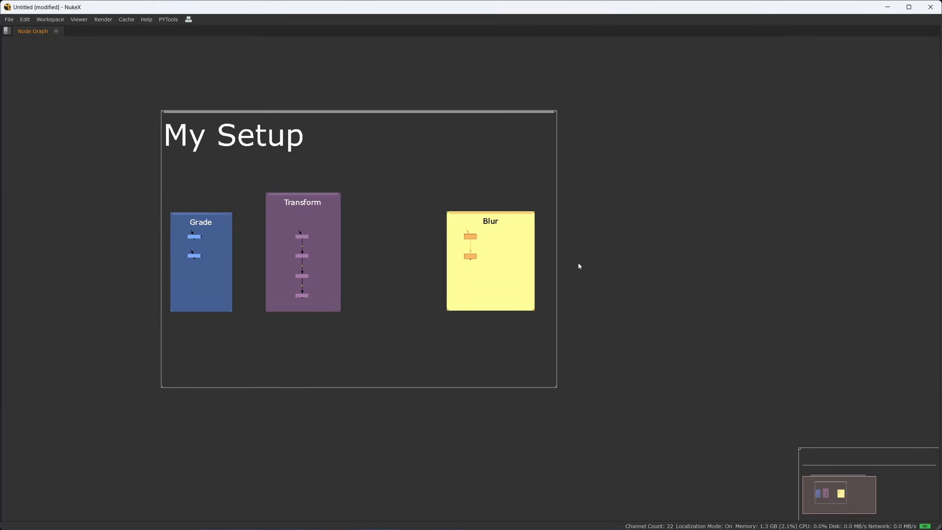
{"action": "key", "text": "alt+Up"}
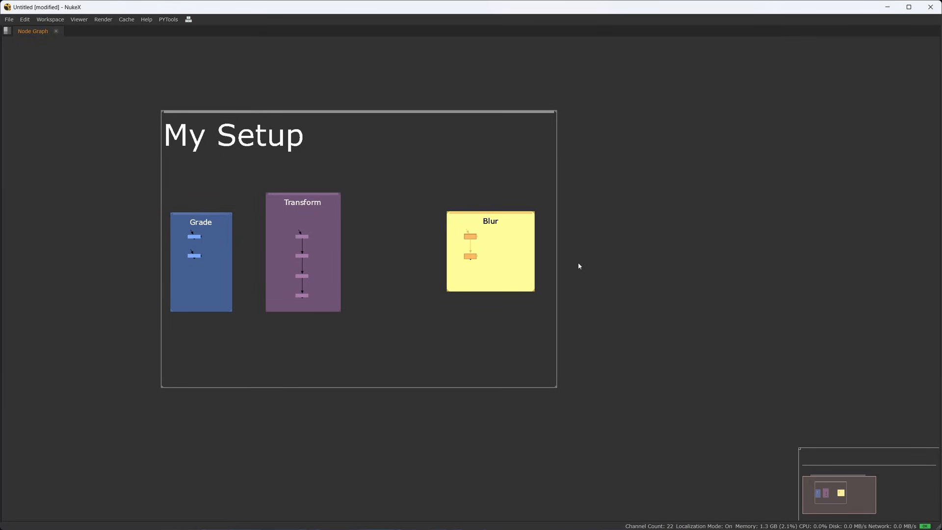
Move only the Blur backdrop, without its nodes, two increments left and one increment up.
{"action": "key", "text": "ctrl+Left"}
{"action": "key", "text": "ctrl+Left"}
{"action": "key", "text": "ctrl+Right"}
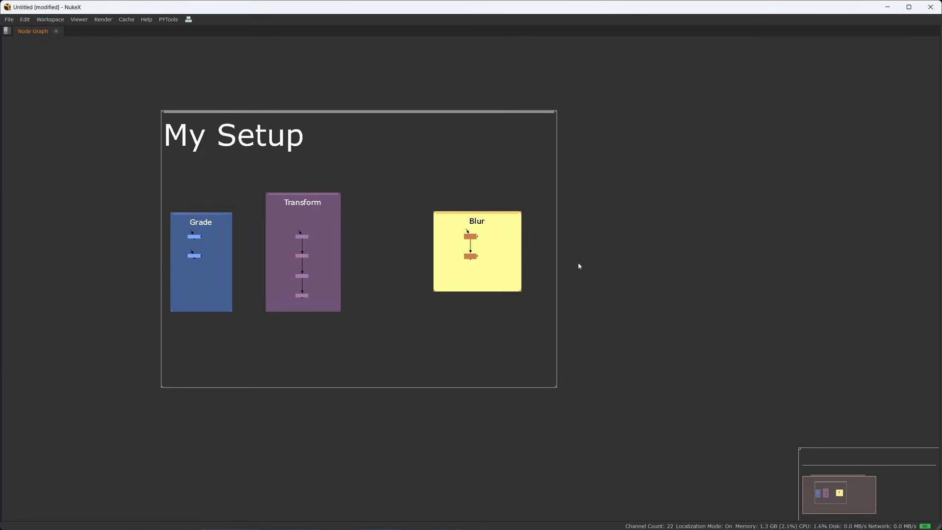
{"action": "key", "text": "ctrl+Left"}
{"action": "key", "text": "ctrl+Up"}
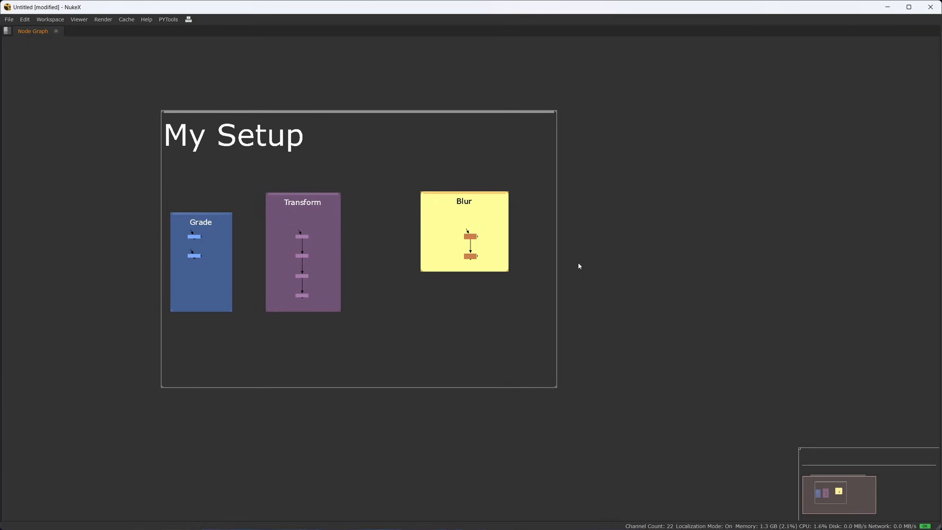
Review the preset and type options in the Backdrop Shaper creation dialog and the settings in its editing form, closing both without changes.
{"action": "key", "text": "ctrl+b"}
{"action": "left_click_drag", "start_coordinate": [489, 220], "coordinate": [690, 229]}
{"action": "left_click", "coordinate": [676, 251]}
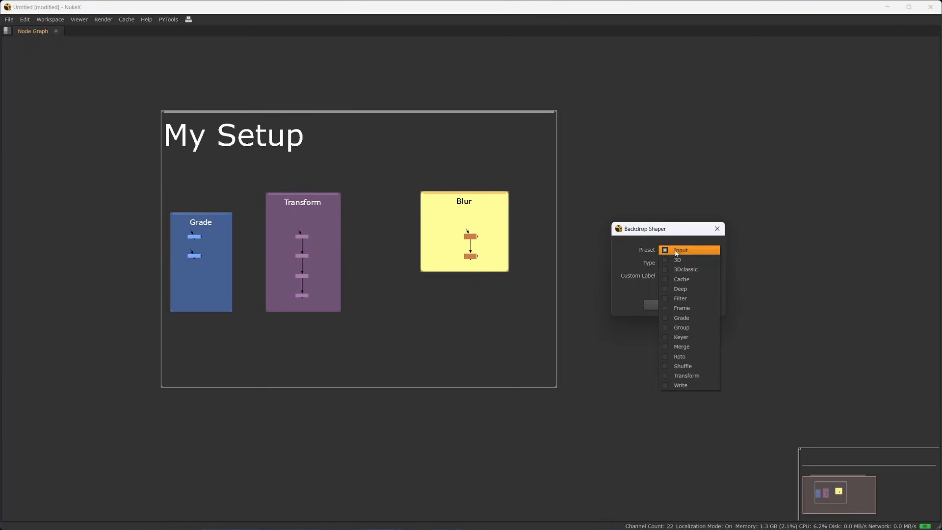
{"action": "left_click", "coordinate": [602, 255]}
{"action": "left_click", "coordinate": [680, 264]}
{"action": "left_click", "coordinate": [624, 262]}
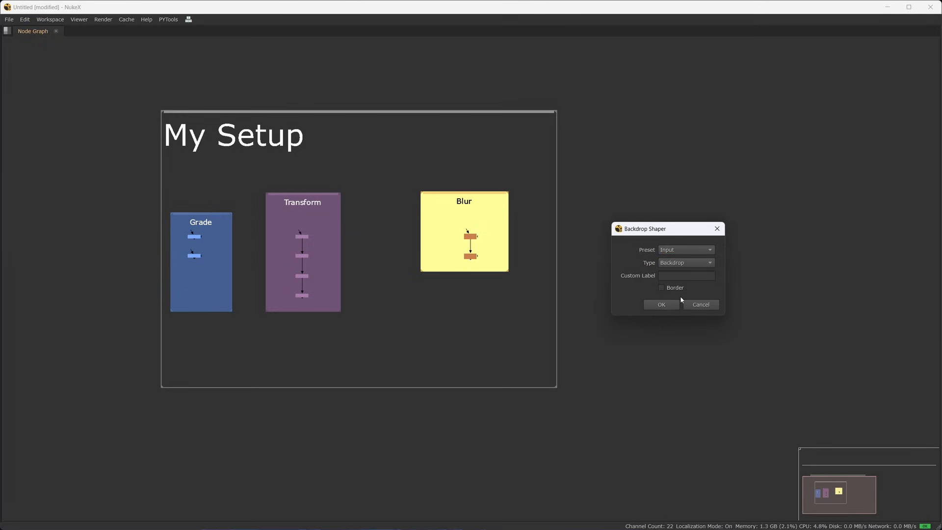
{"action": "left_click", "coordinate": [707, 304]}
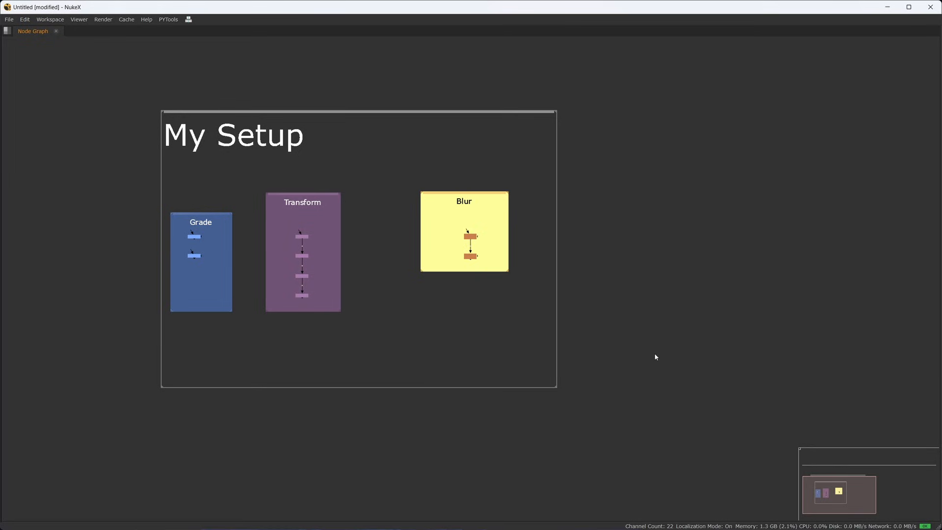
{"action": "key", "text": "ctrl+b"}
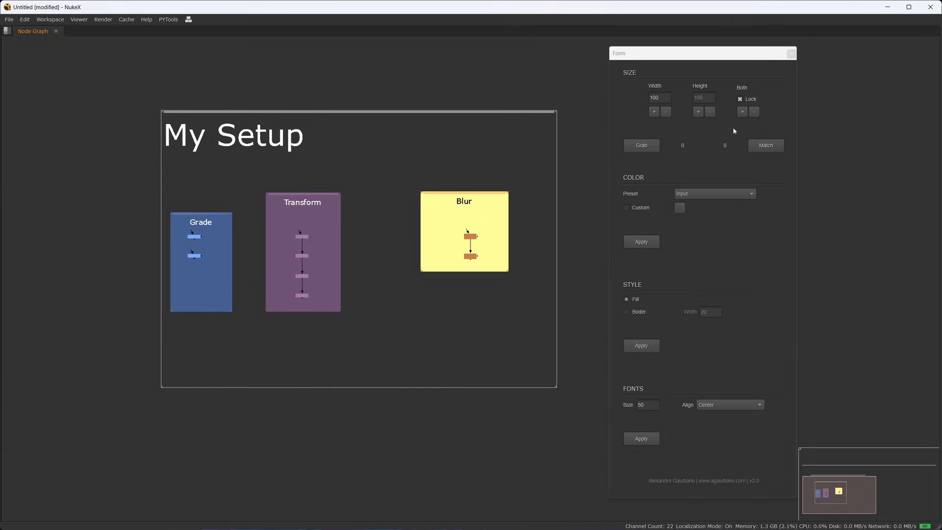
{"action": "left_click", "coordinate": [792, 54]}
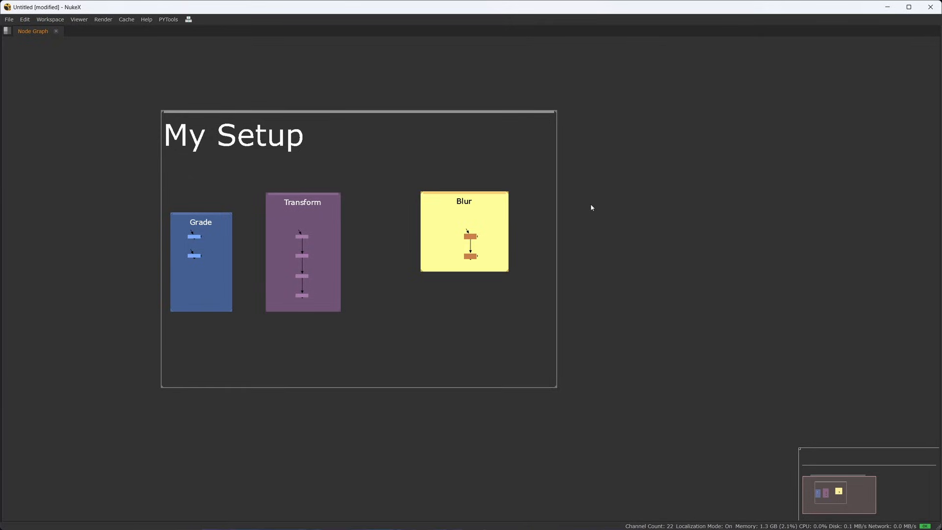
Select the My Setup backdrop with everything inside, move it five increments right under Keying, and clear the selection.
{"action": "left_click_drag", "start_coordinate": [647, 106], "coordinate": [97, 429]}
{"action": "scroll", "coordinate": [206, 432], "scroll_direction": "down", "scroll_amount": 5}
{"action": "middle_click_drag", "start_coordinate": [247, 432], "coordinate": [308, 400]}
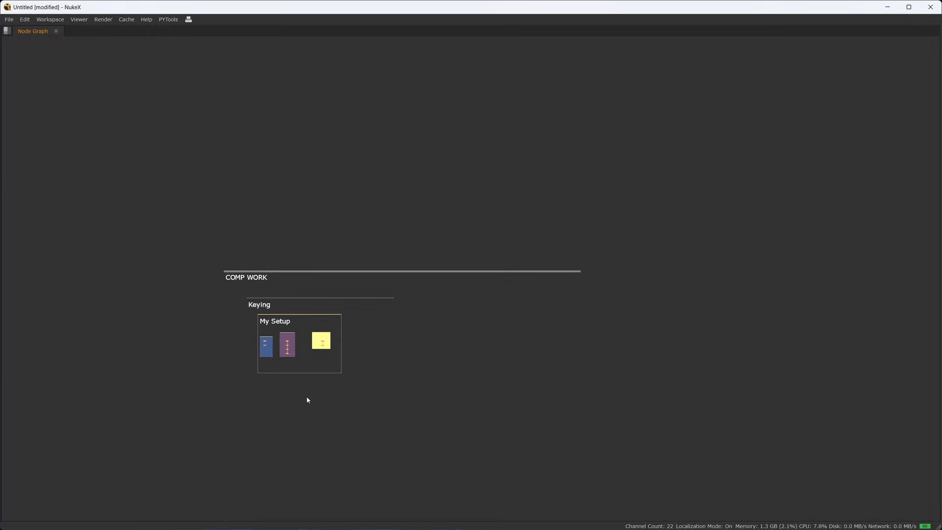
{"action": "key", "text": "Right"}
{"action": "key", "text": "Right"}
{"action": "key", "text": "Right"}
{"action": "key", "text": "Right"}
{"action": "key", "text": "Right"}
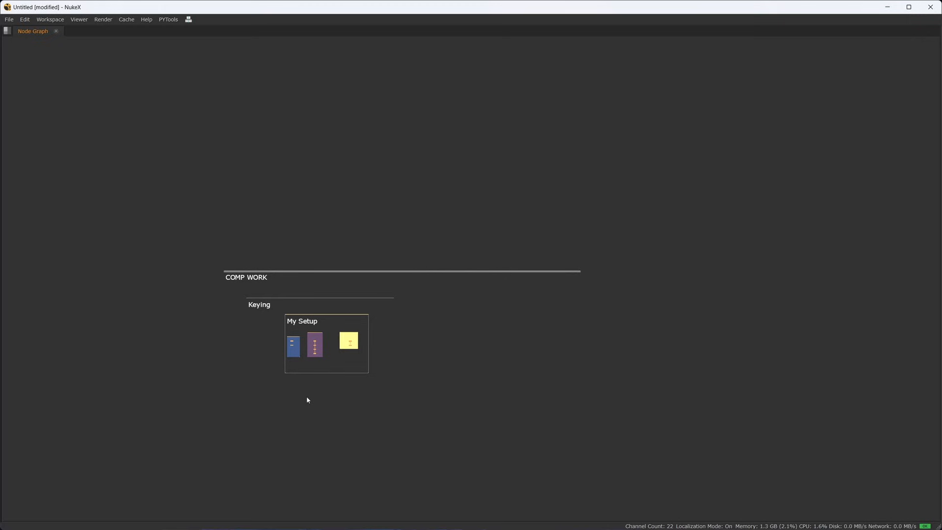
{"action": "left_click", "coordinate": [306, 397]}
Check the move and resize values in AG_moveNodes.py in Sublime Text, and bring up Nuke's Node Graph preferences beside the backdrops.
{"action": "scroll", "coordinate": [353, 356], "scroll_direction": "up", "scroll_amount": 5}
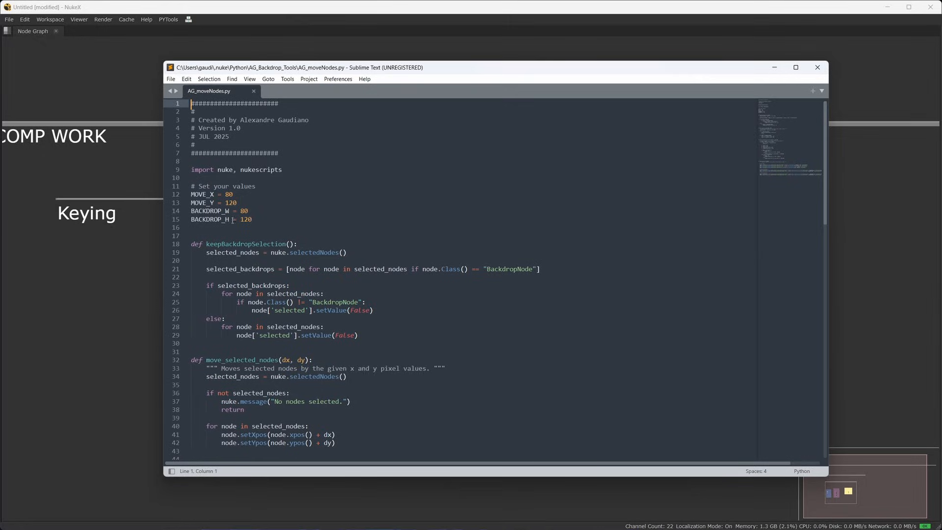
{"action": "left_click_drag", "start_coordinate": [413, 66], "coordinate": [0, 117]}
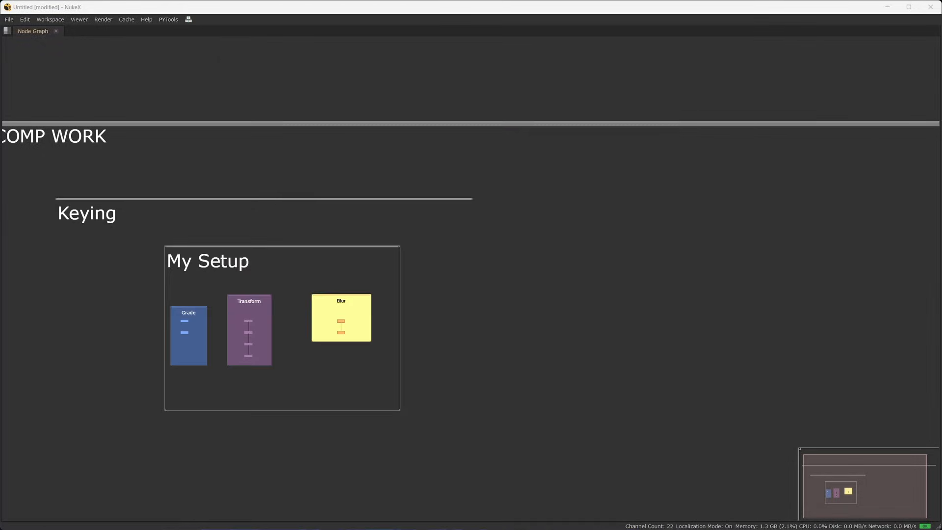
{"action": "left_click", "coordinate": [24, 20]}
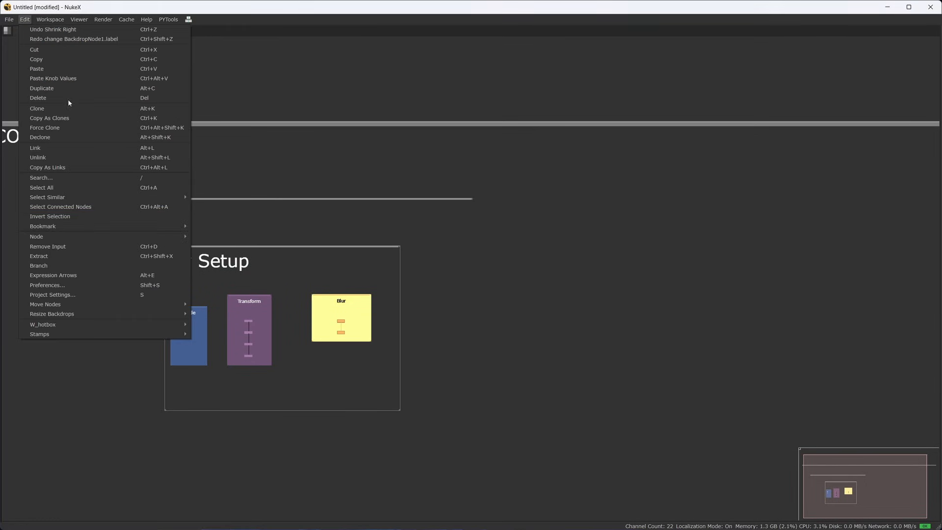
{"action": "left_click", "coordinate": [64, 286]}
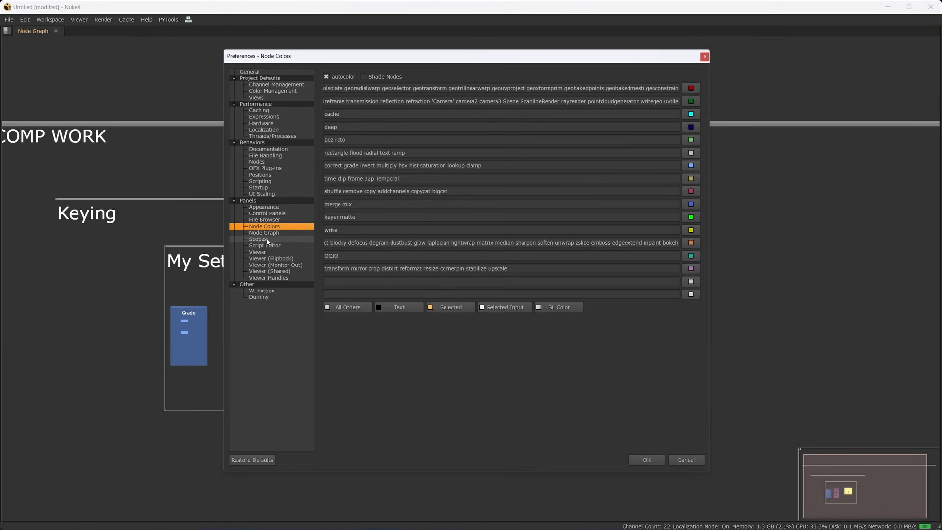
{"action": "left_click", "coordinate": [265, 233]}
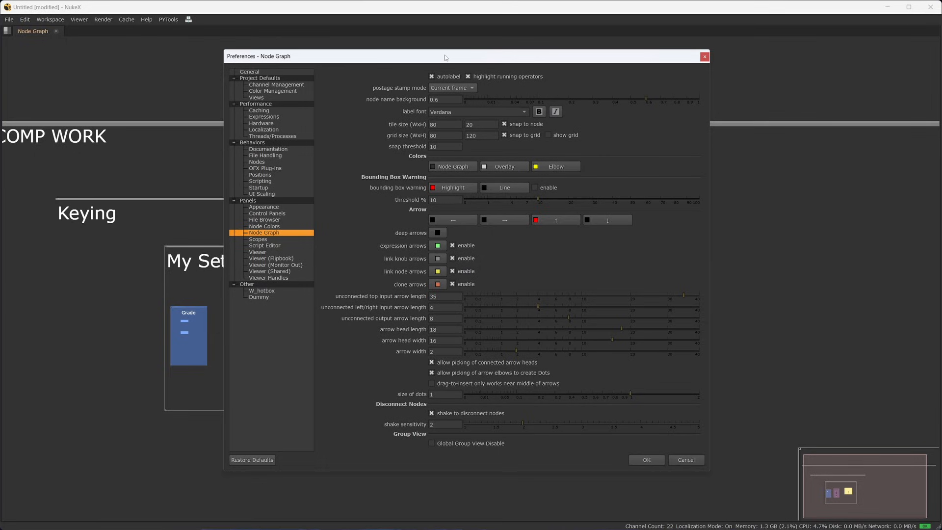
{"action": "left_click_drag", "start_coordinate": [444, 57], "coordinate": [586, 50]}
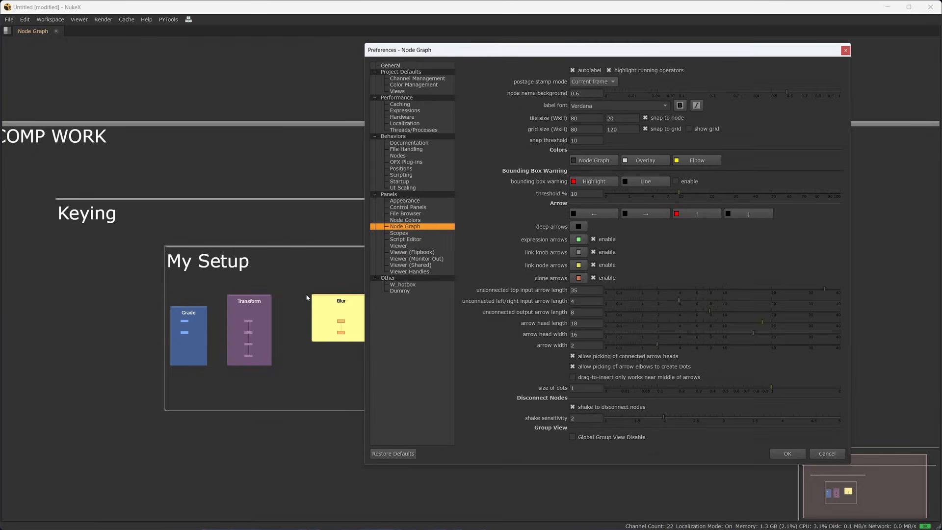
Compare the increments in AG_moveNodes.py with the grid size in the Node Graph preferences, and cancel the preferences.
{"action": "left_click_drag", "start_coordinate": [0, 126], "coordinate": [647, 161]}
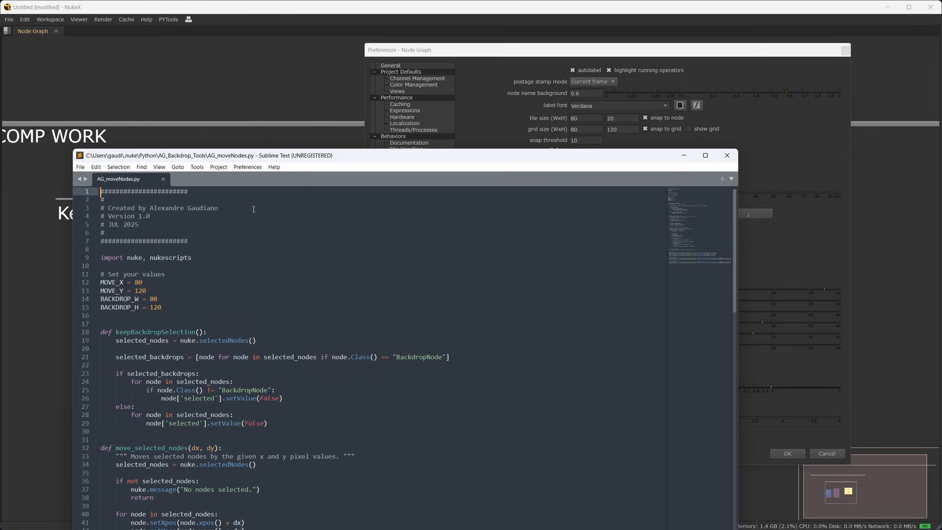
{"action": "left_click_drag", "start_coordinate": [375, 155], "coordinate": [0, 105]}
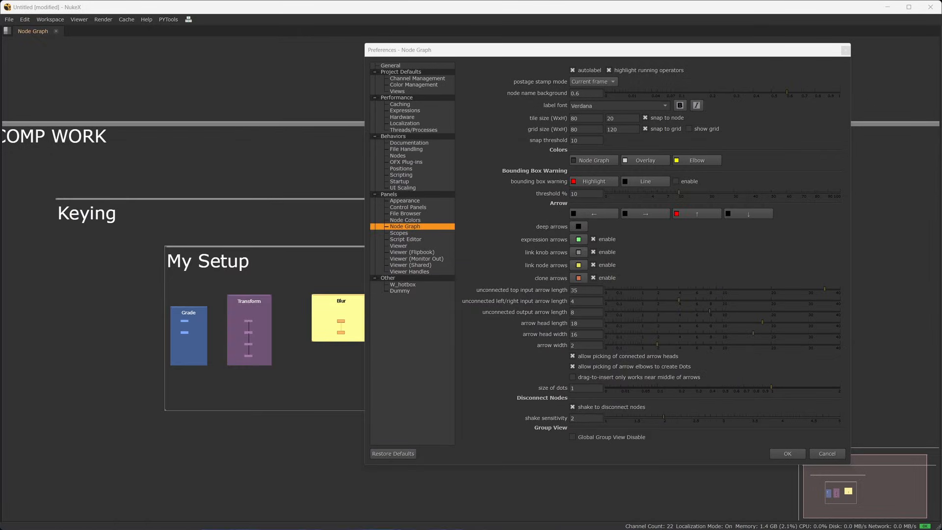
{"action": "left_click", "coordinate": [823, 455]}
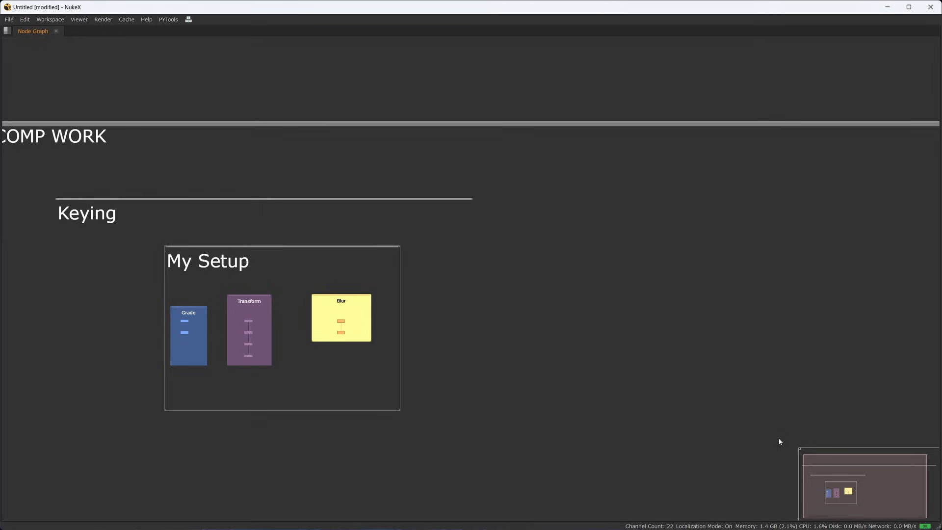